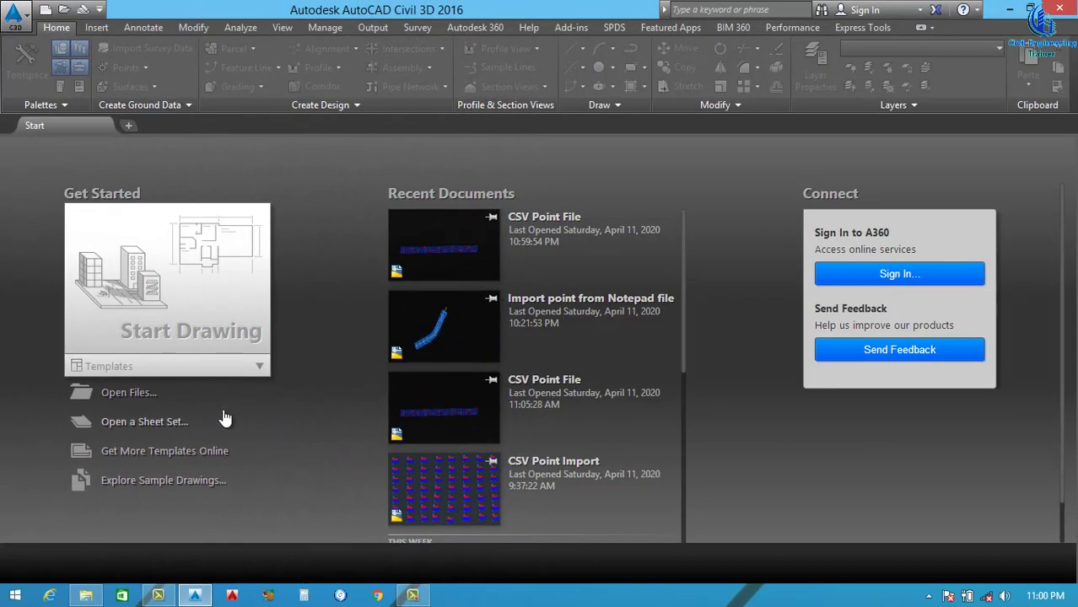
# Switch to File Explorer and open the CSV Point File drawing from the 1-Drawing folder
pyautogui.click(85, 596)
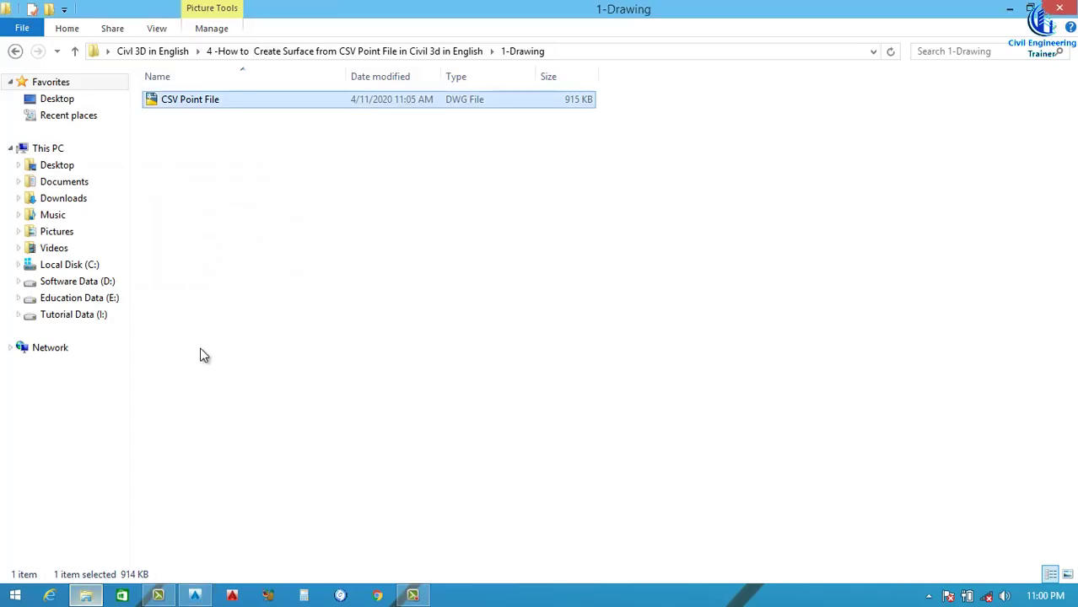
pyautogui.hotkey('alt', 'Up')
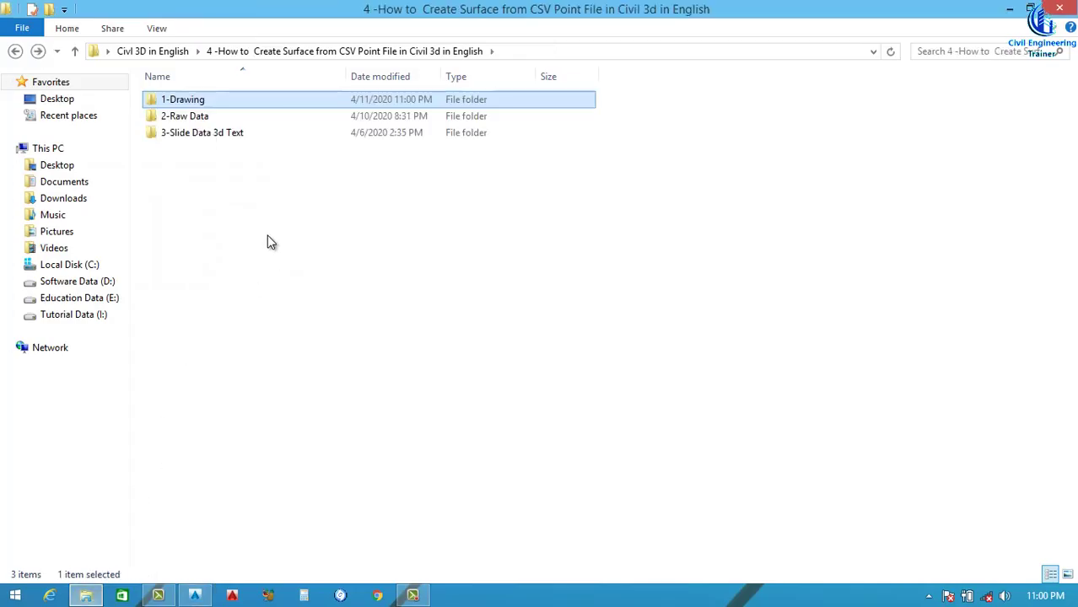
pyautogui.doubleClick(216, 104)
pyautogui.doubleClick(212, 101)
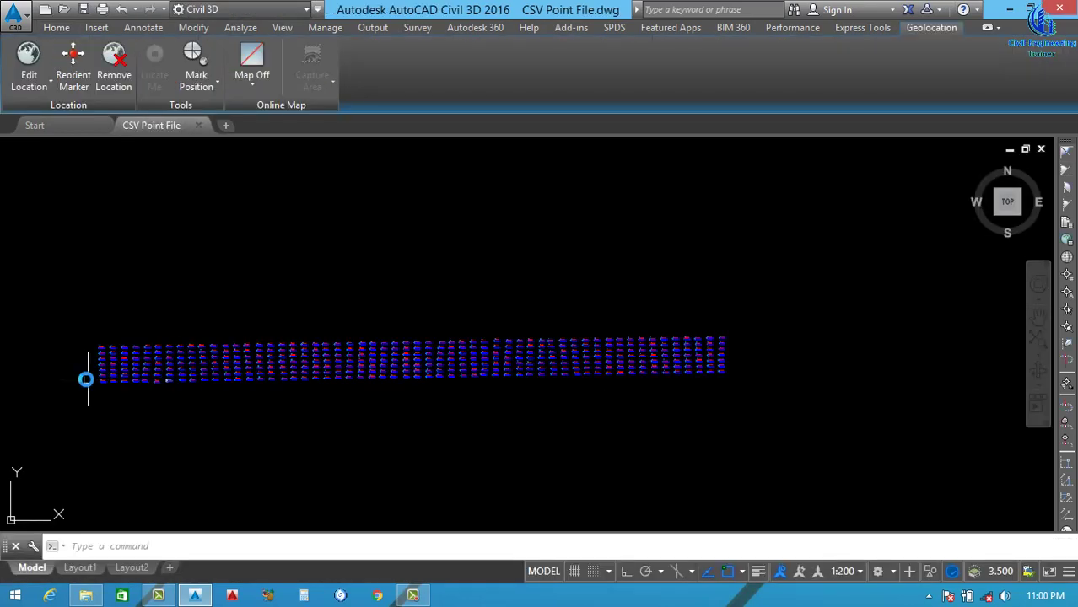
# Examine the survey points and their number, elevation, easting and northing labels at the grid's upper-left end
pyautogui.scroll(3, 87, 371)
pyautogui.scroll(-2, 206, 374)
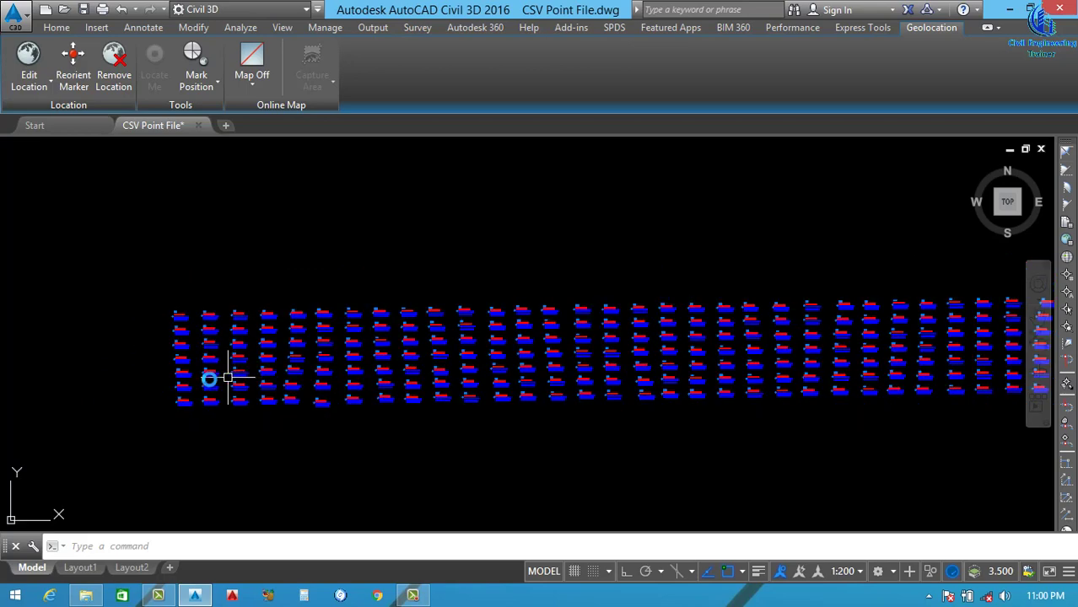
pyautogui.scroll(2, 181, 350)
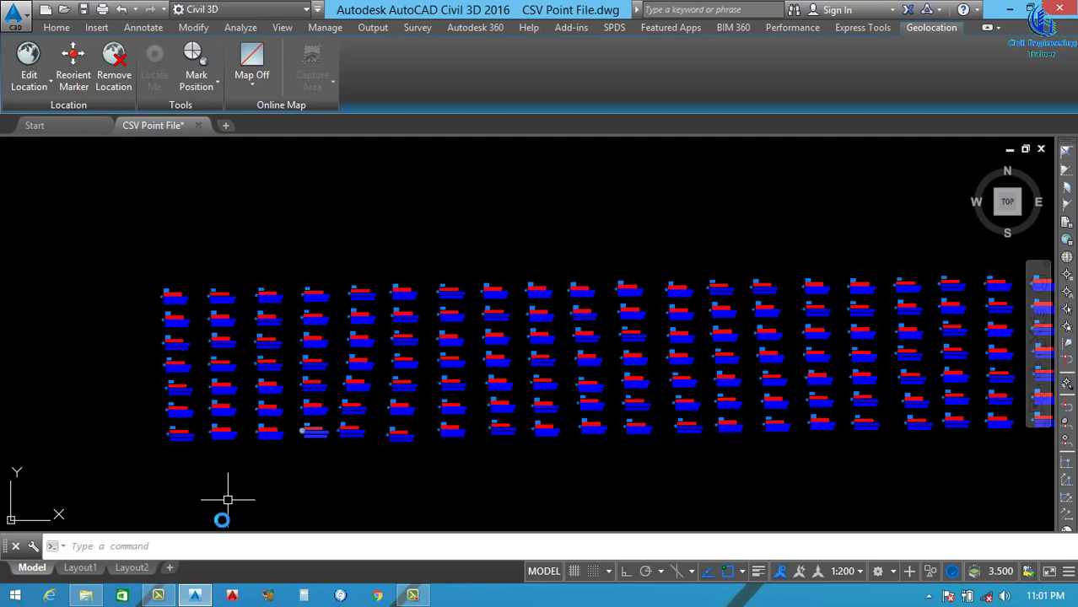
pyautogui.scroll(-2, 182, 368)
pyautogui.scroll(4, 167, 320)
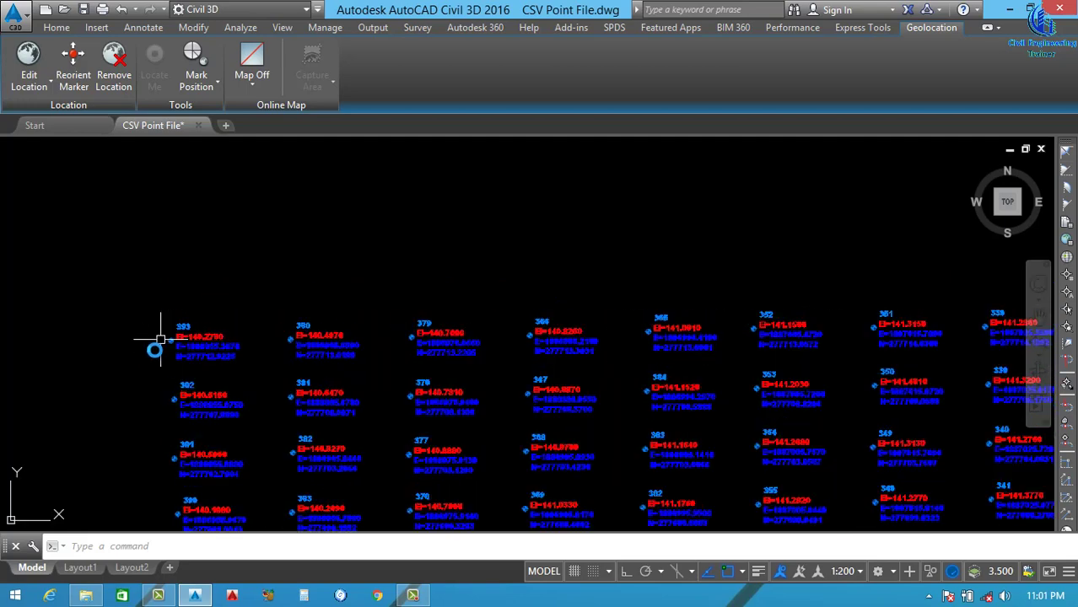
pyautogui.click(197, 296)
pyautogui.click(208, 281)
pyautogui.scroll(-4, 206, 314)
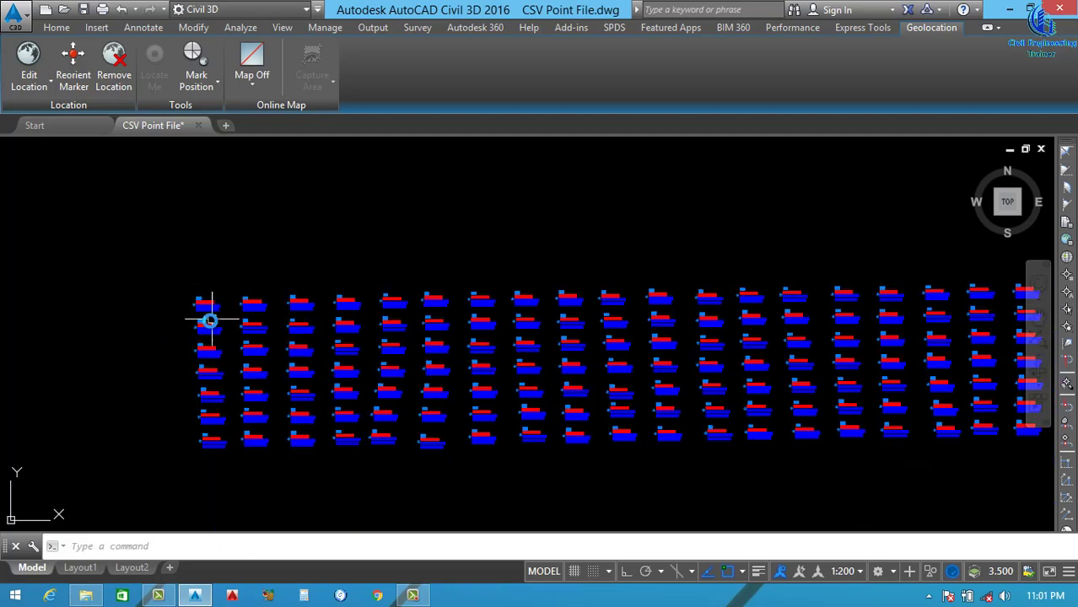
pyautogui.scroll(4, 206, 312)
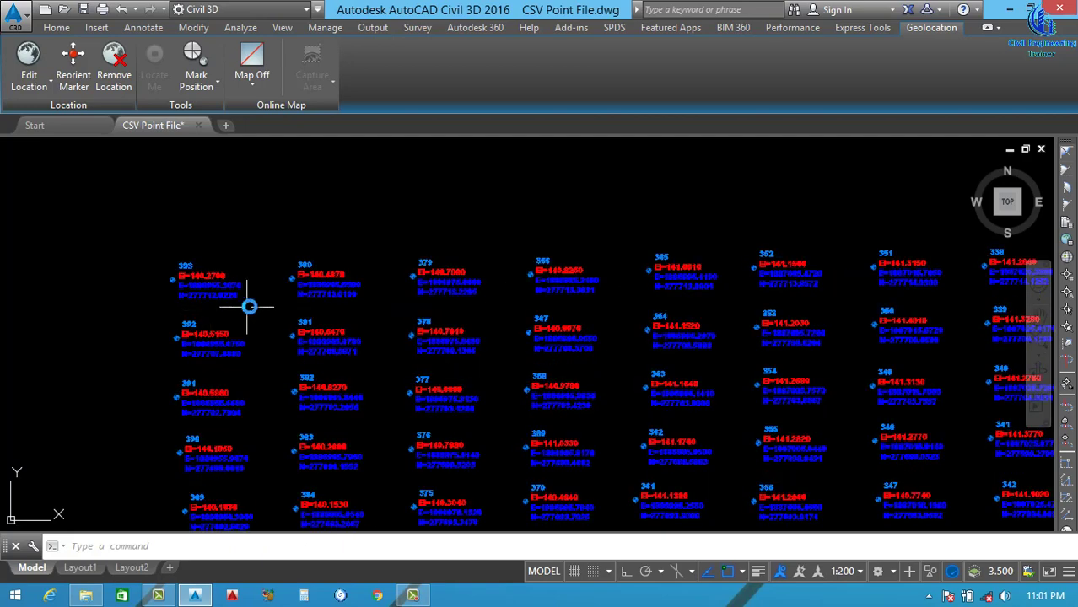
pyautogui.scroll(2, 175, 288)
pyautogui.scroll(1, 175, 287)
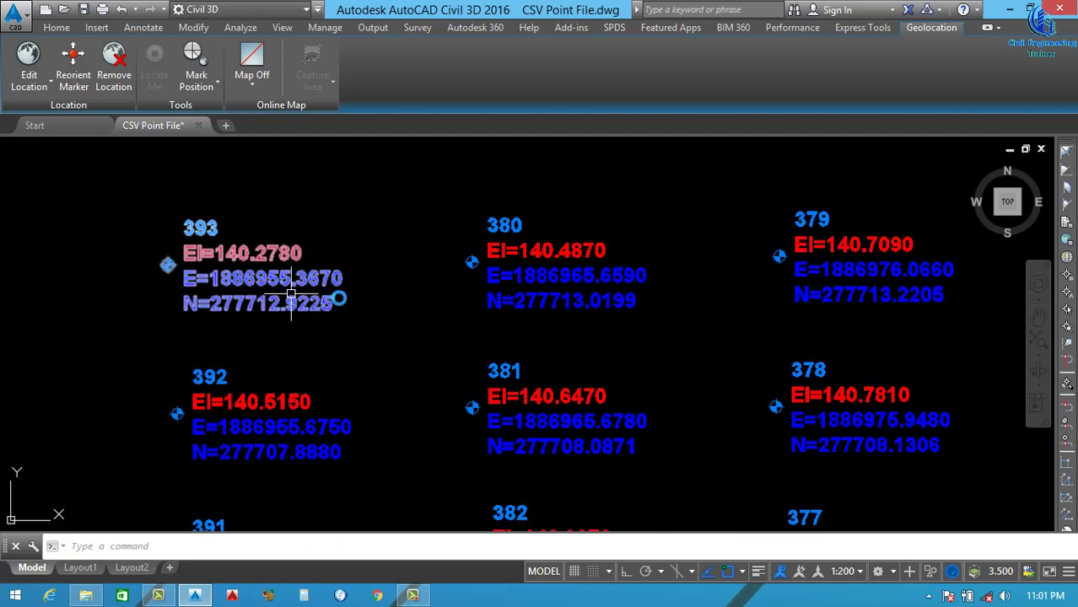
pyautogui.scroll(-5, 341, 298)
pyautogui.scroll(4, 336, 284)
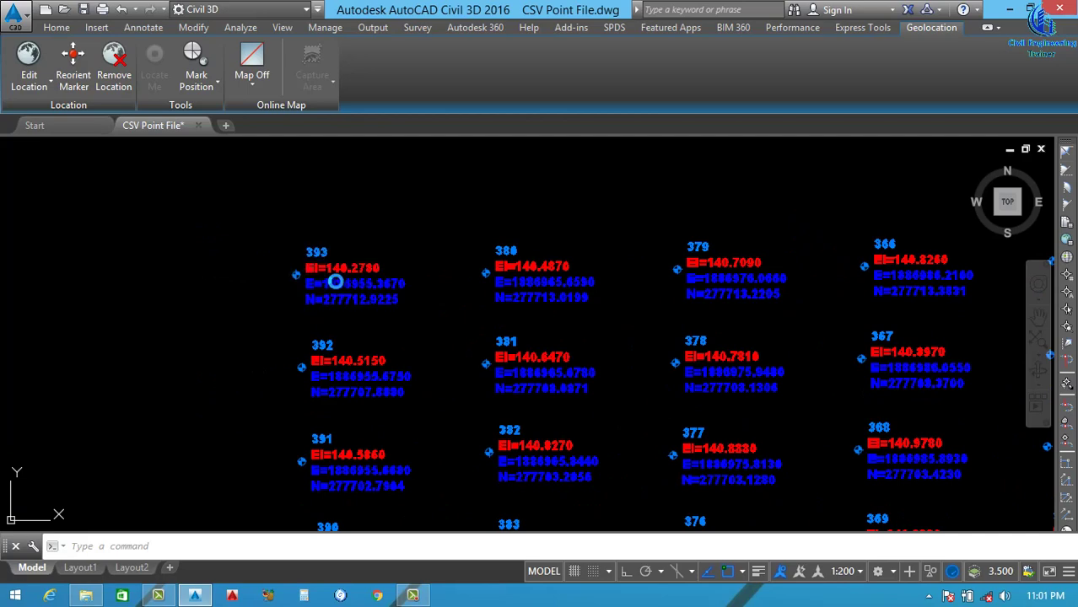
# Set the point label style of the My Site Points group to <none> and apply it to the drawing
pyautogui.click(337, 283)
pyautogui.rightClick(392, 253)
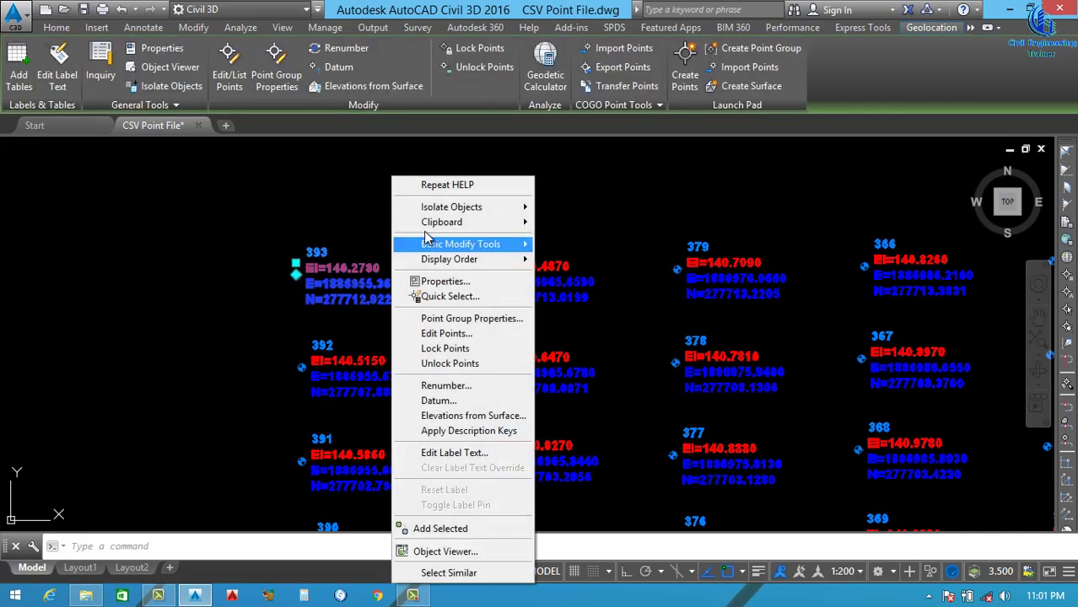
pyautogui.click(460, 319)
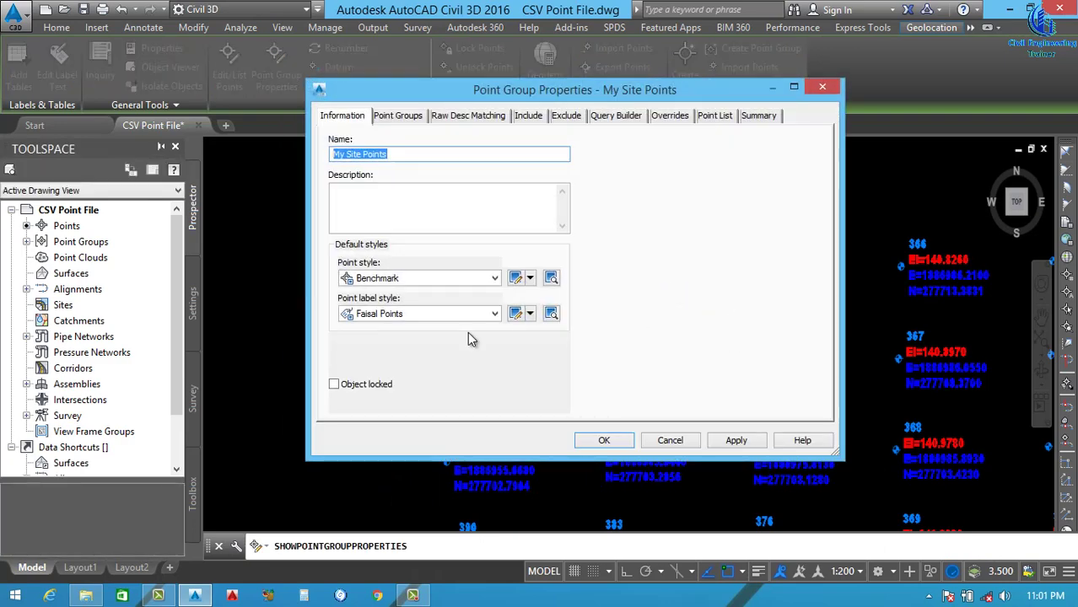
pyautogui.click(447, 313)
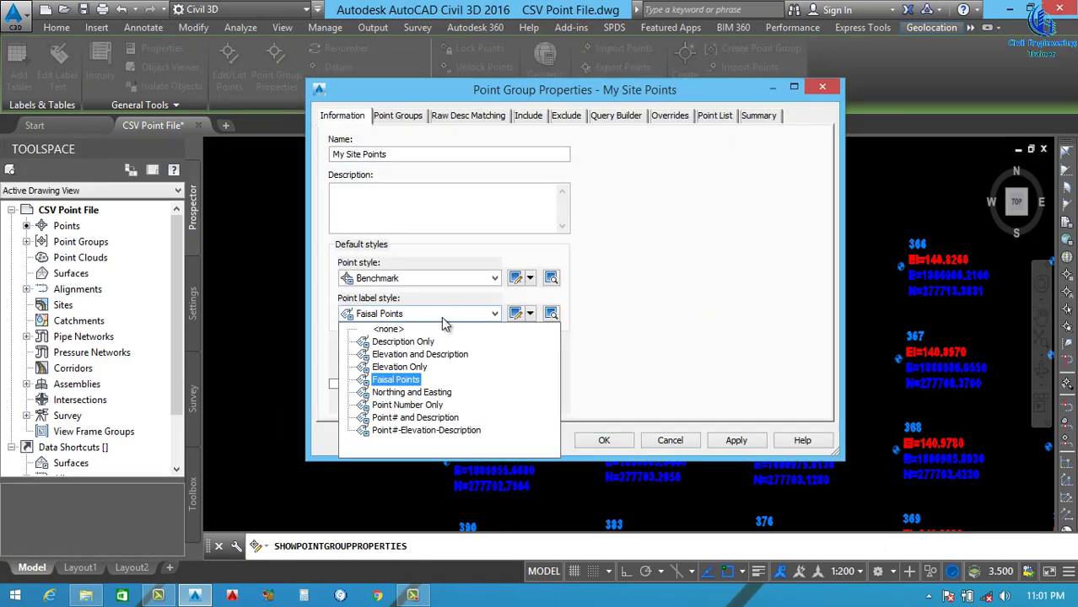
pyautogui.click(388, 329)
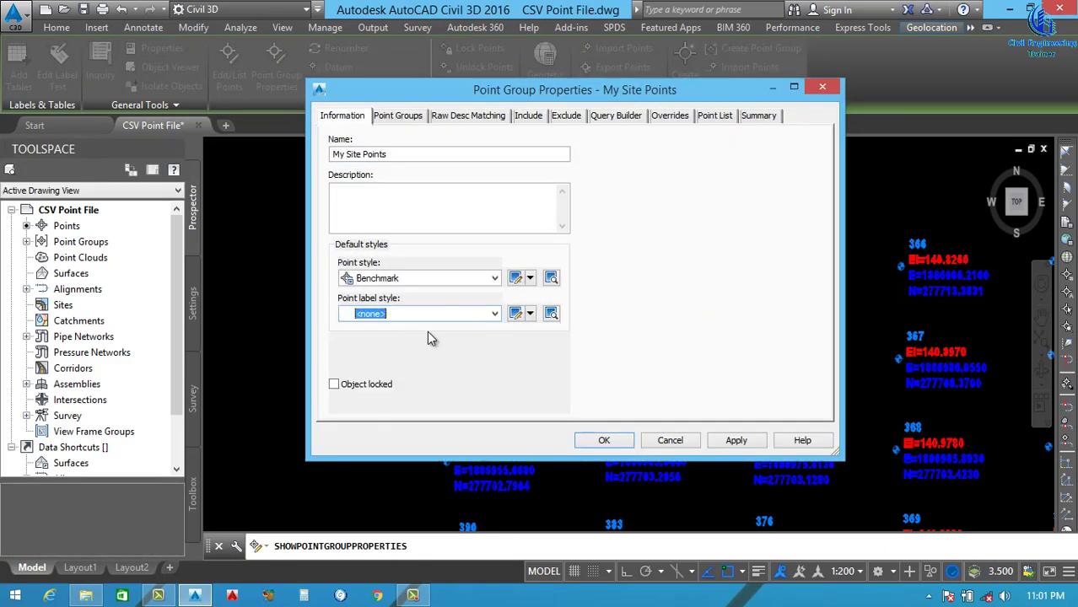
pyautogui.click(736, 440)
pyautogui.click(603, 443)
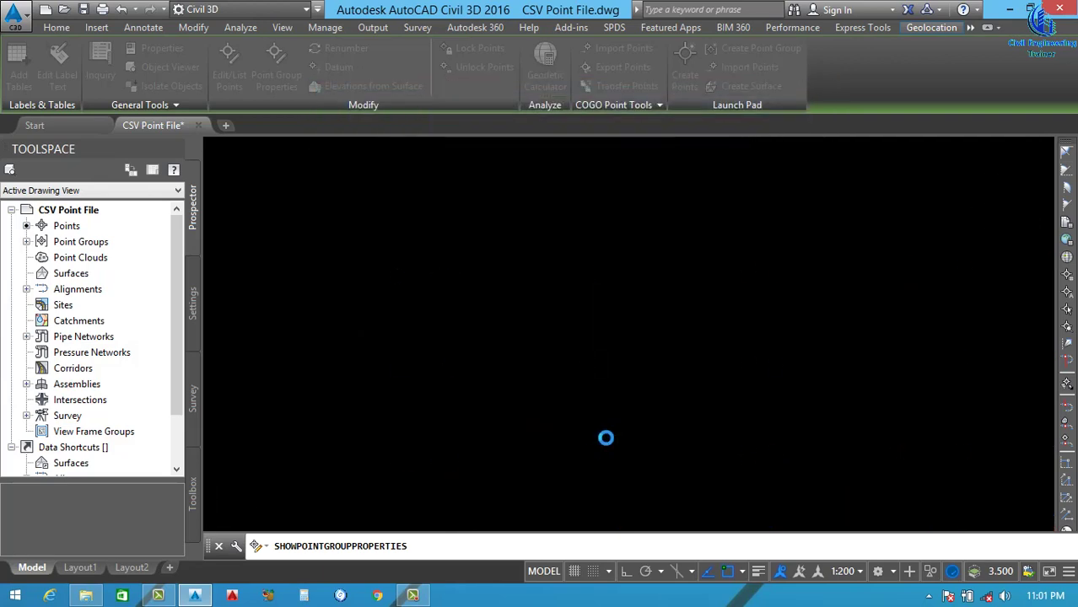
# Start a new surface of type TIN surface and name it NGL SURFACE
pyautogui.scroll(-7, 413, 328)
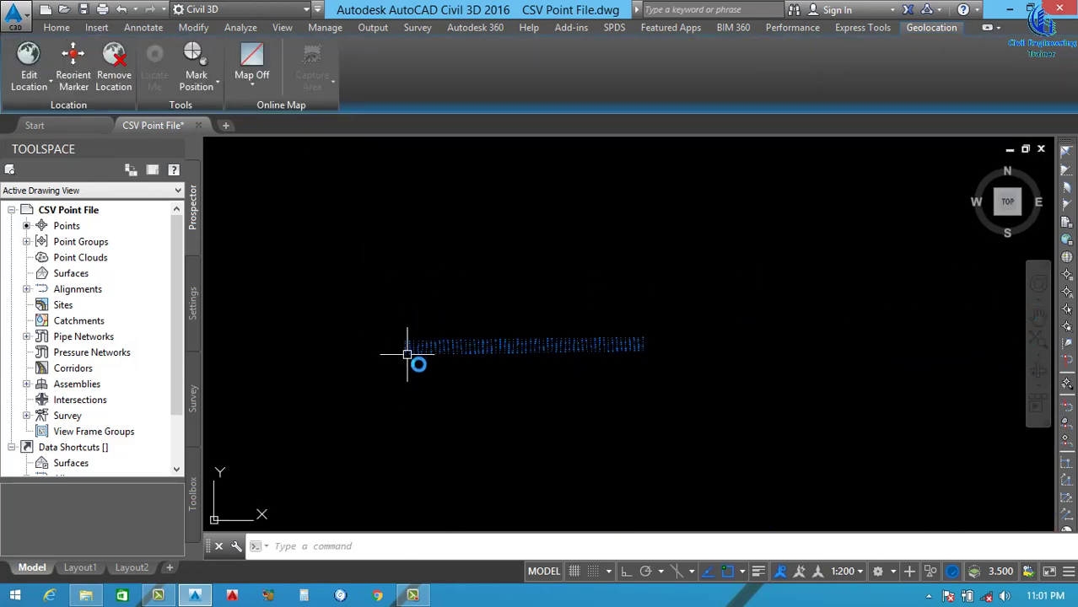
pyautogui.scroll(1, 380, 350)
pyautogui.scroll(4, 425, 337)
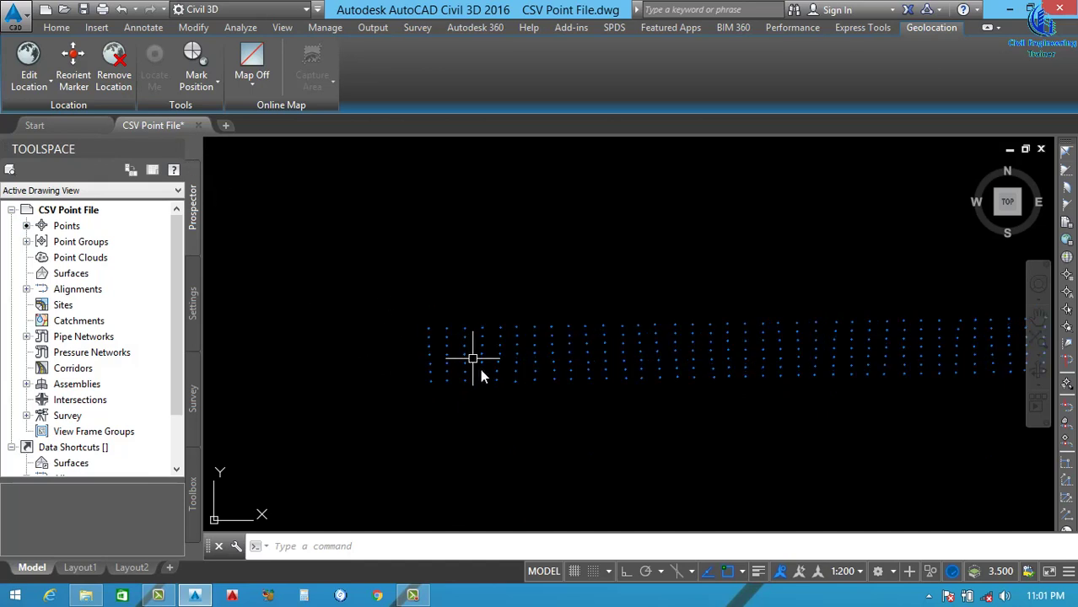
pyautogui.click(57, 27)
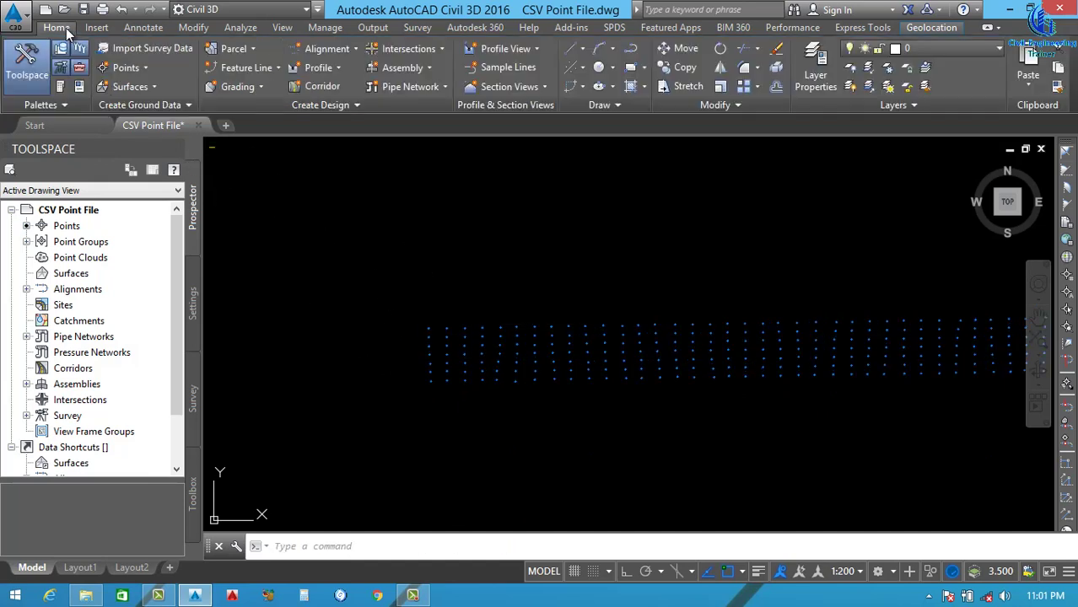
pyautogui.click(154, 87)
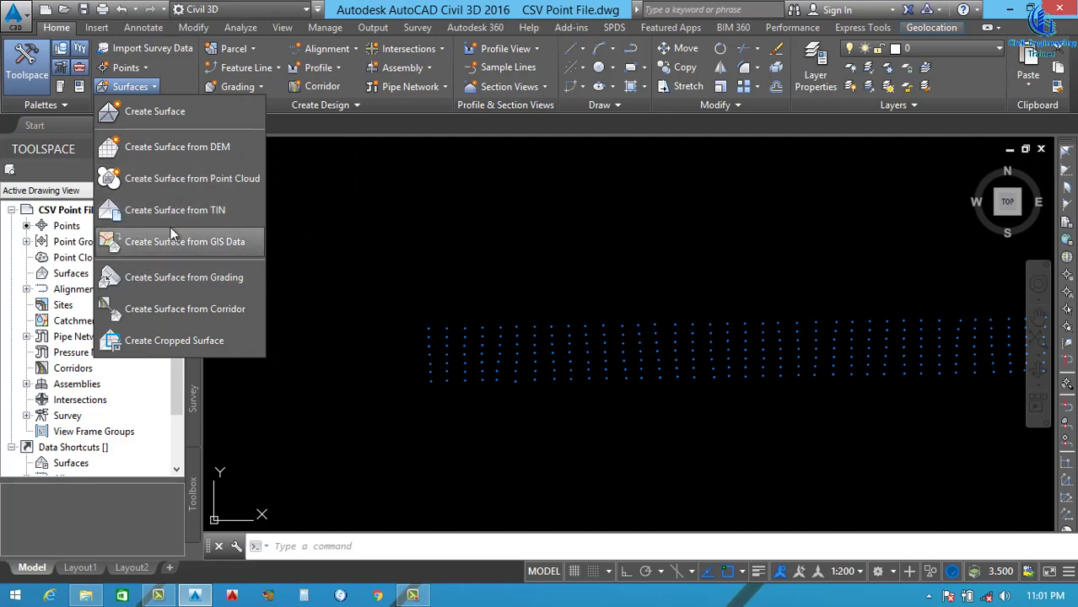
pyautogui.click(153, 113)
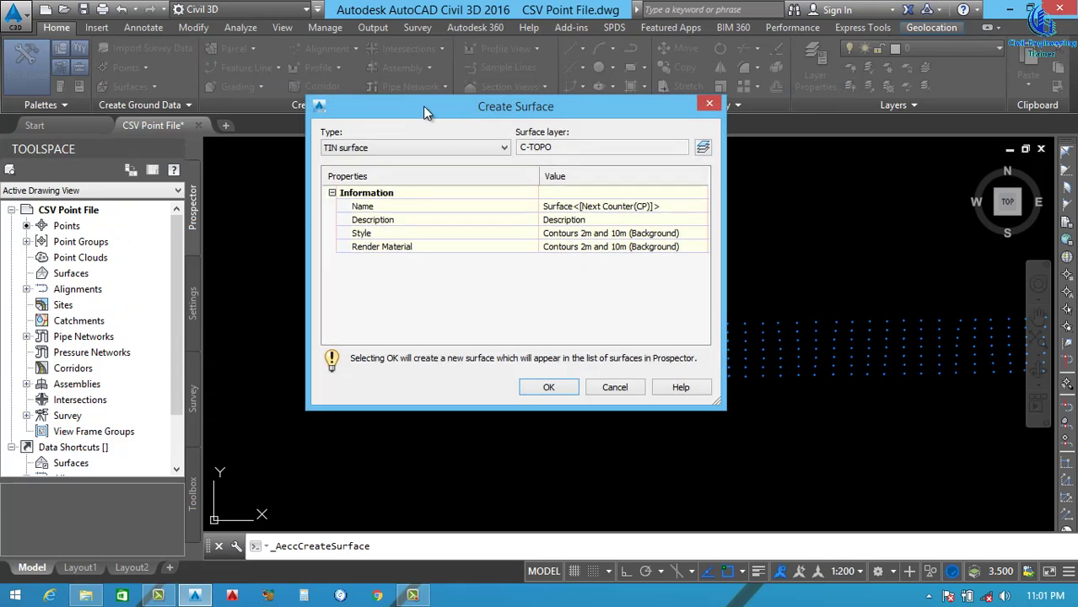
pyautogui.moveTo(422, 106); pyautogui.dragTo(414, 108)
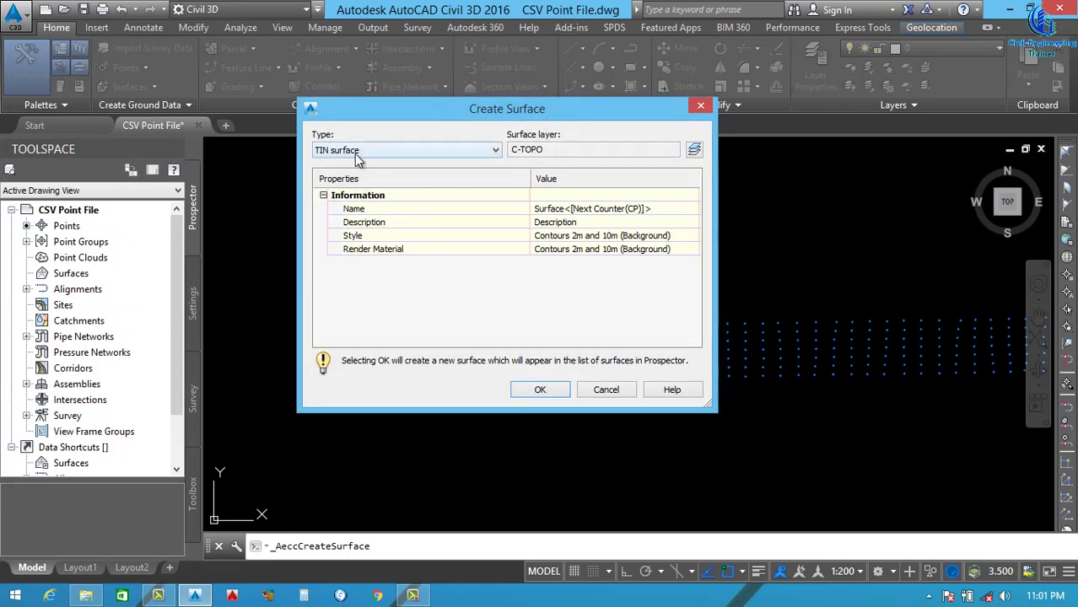
pyautogui.click(403, 149)
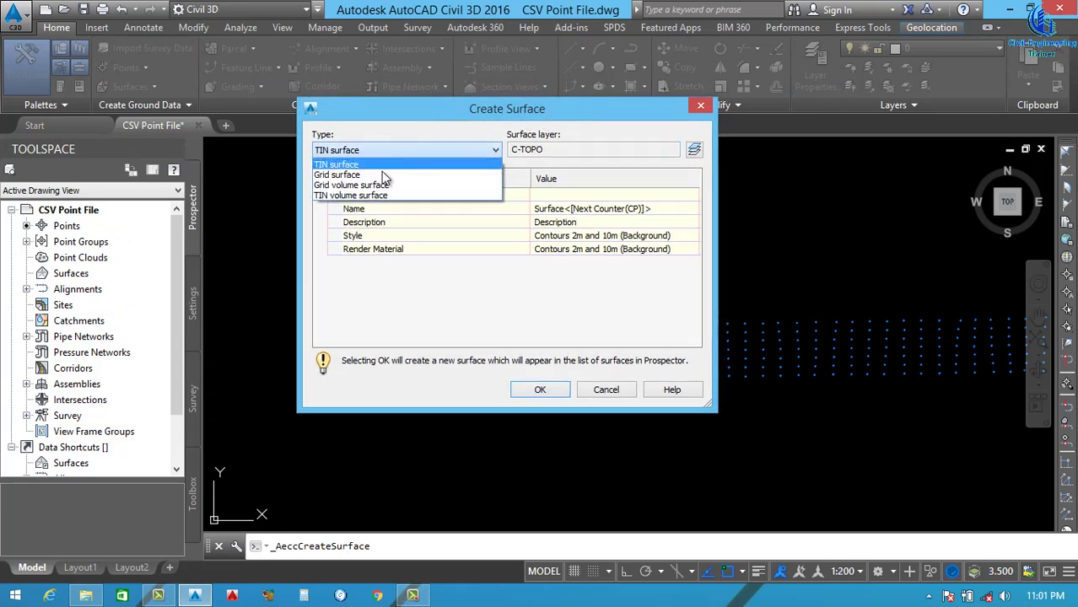
pyautogui.click(354, 162)
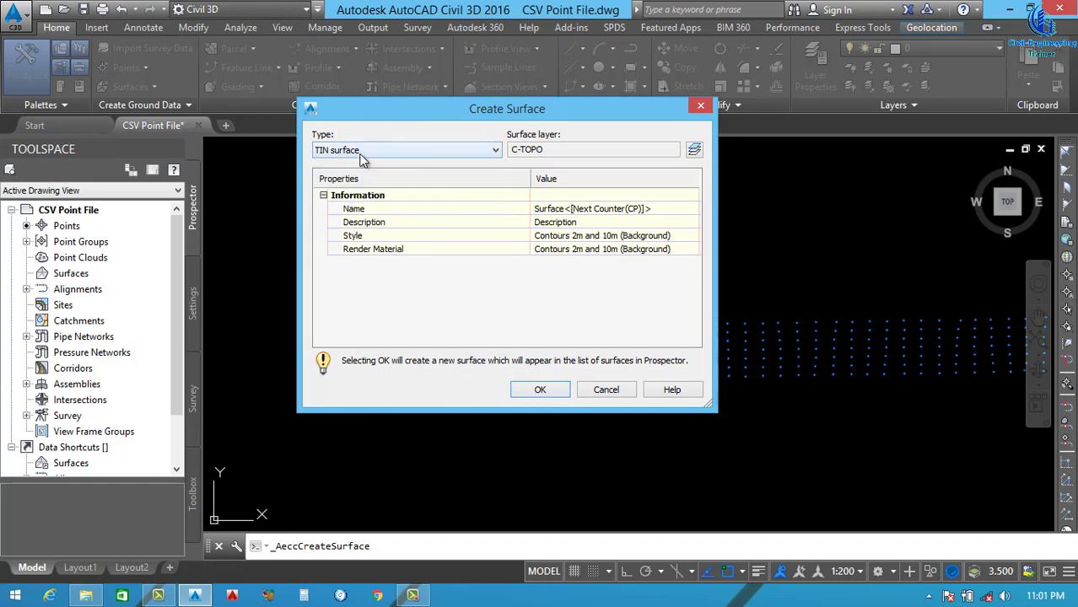
pyautogui.click(576, 210)
pyautogui.click(585, 208)
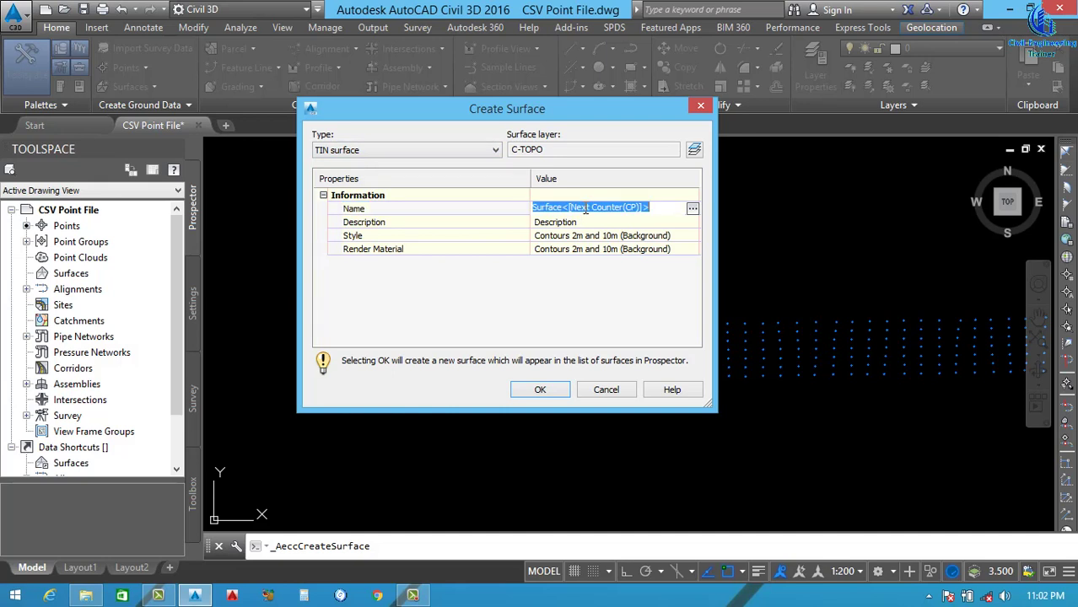
pyautogui.write('ng')
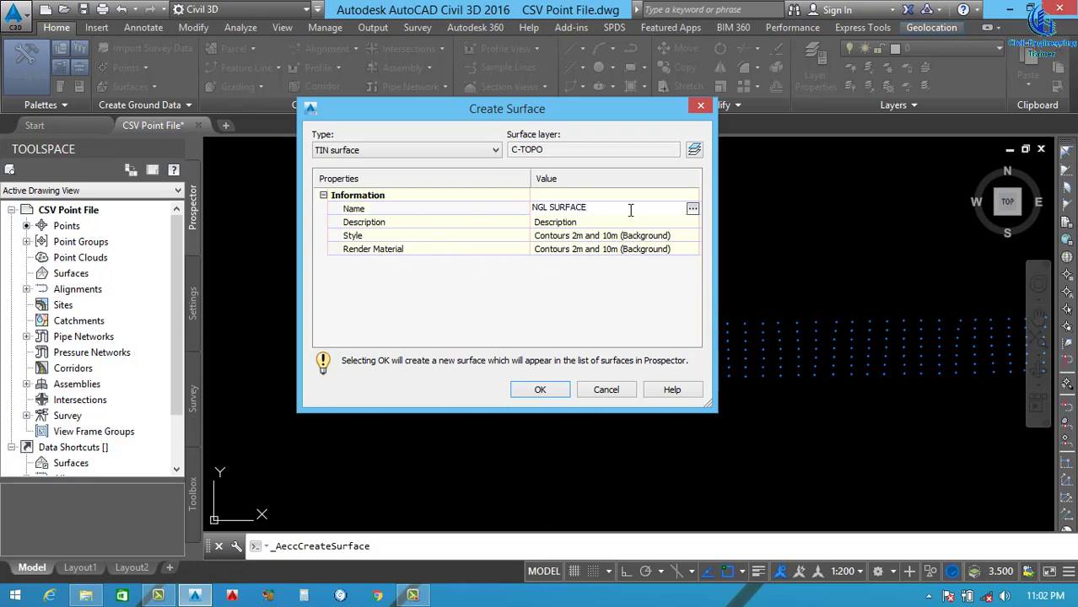
# Set the surface style to Contours 1m and 5m (Design) and create the surface
pyautogui.click(685, 236)
pyautogui.click(692, 236)
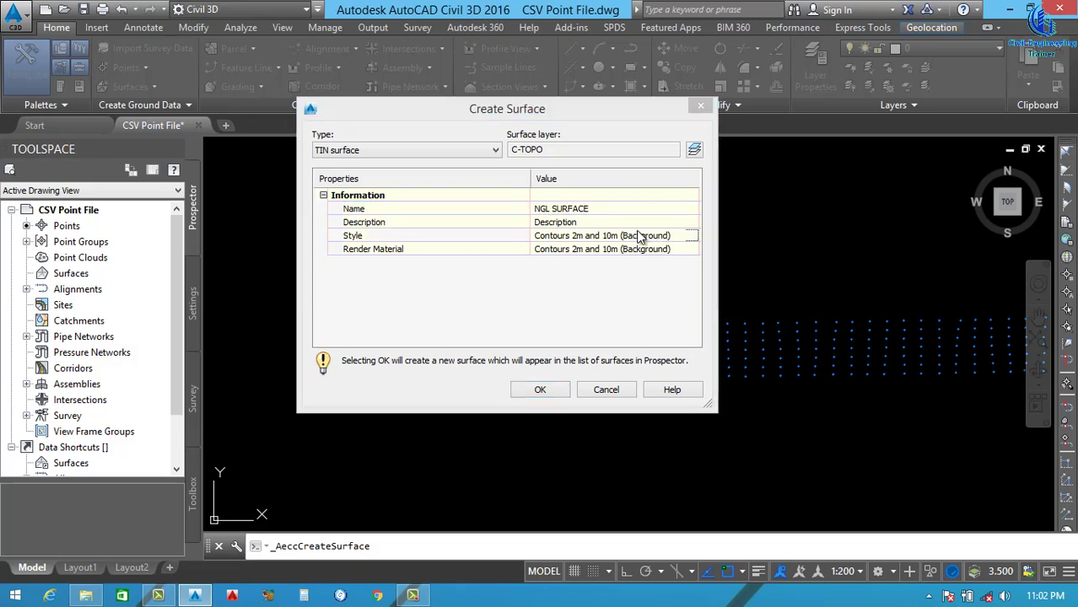
pyautogui.click(545, 193)
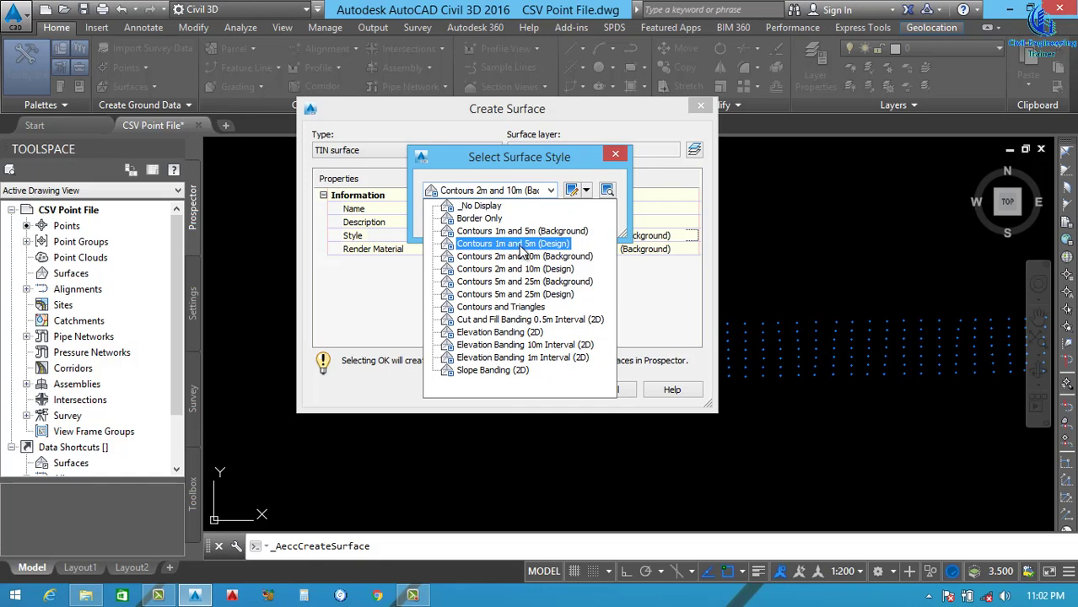
pyautogui.click(526, 245)
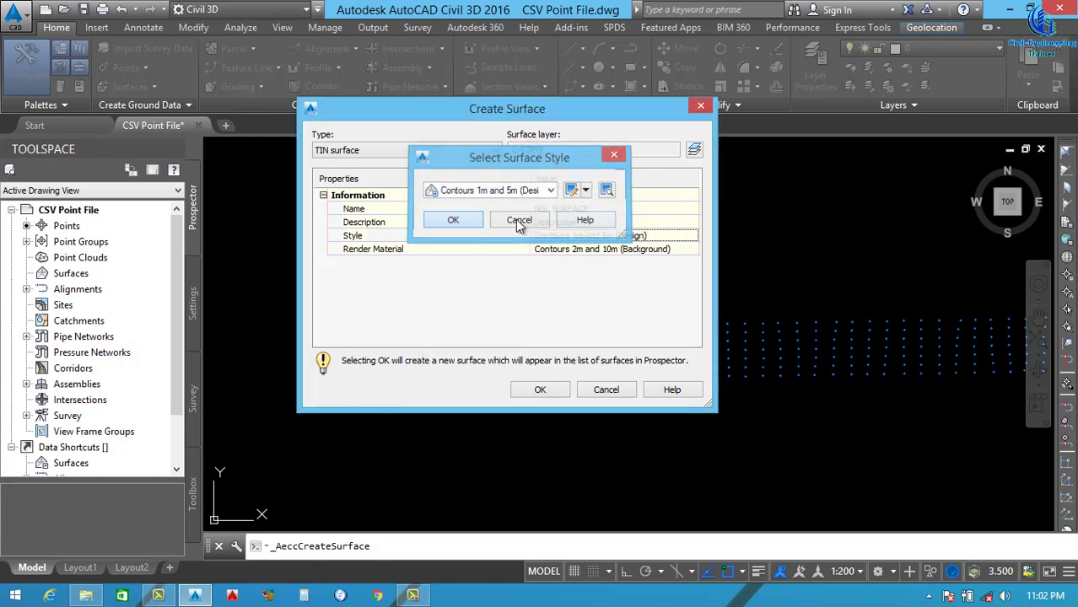
pyautogui.press('Return')
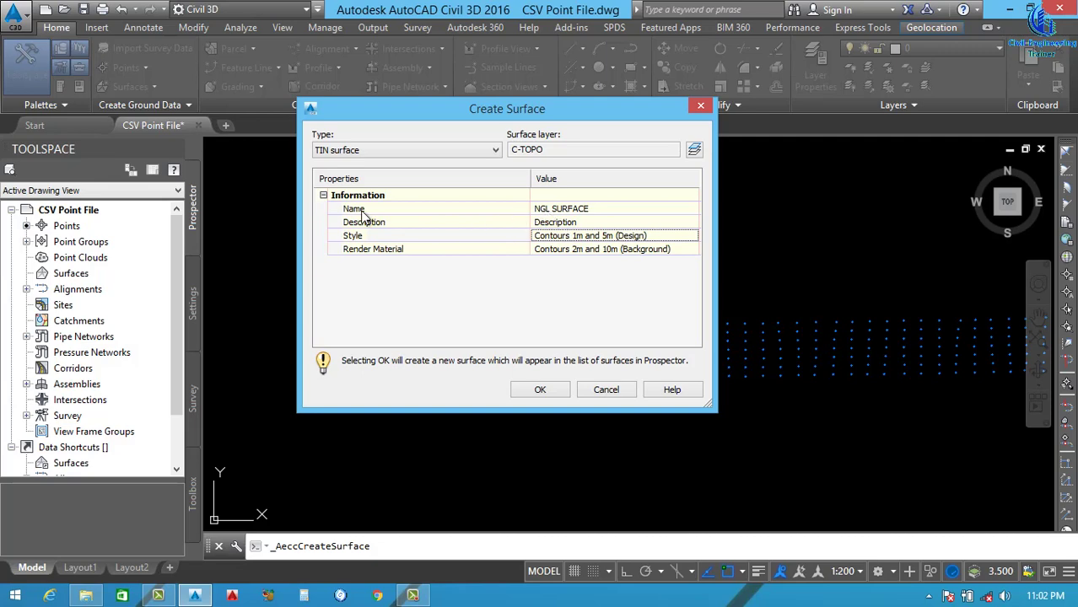
pyautogui.click(540, 388)
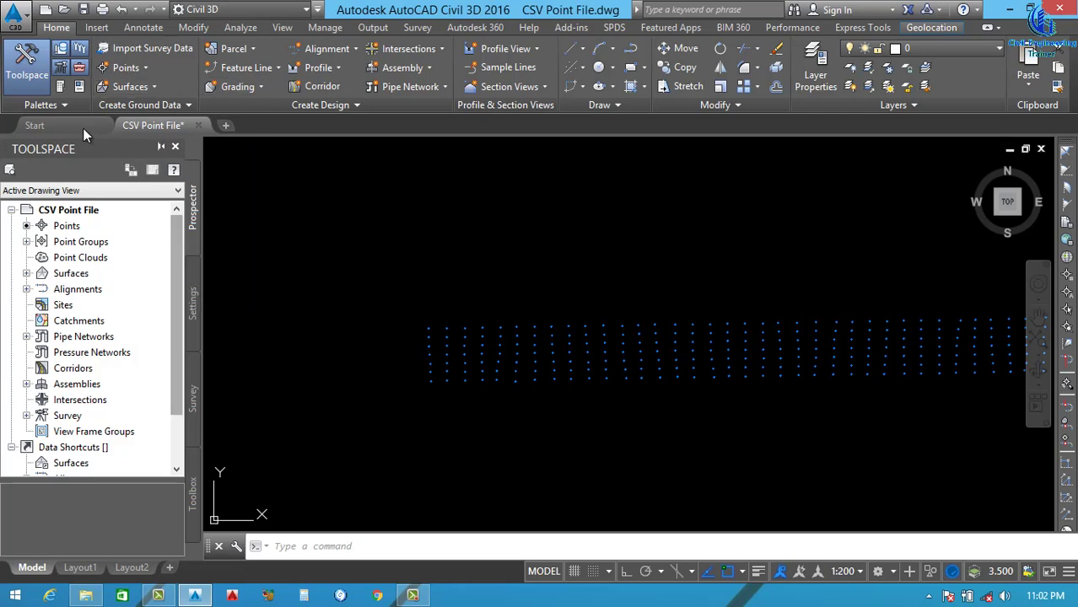
# Close the Toolspace and open it again
pyautogui.click(175, 147)
pyautogui.click(183, 221)
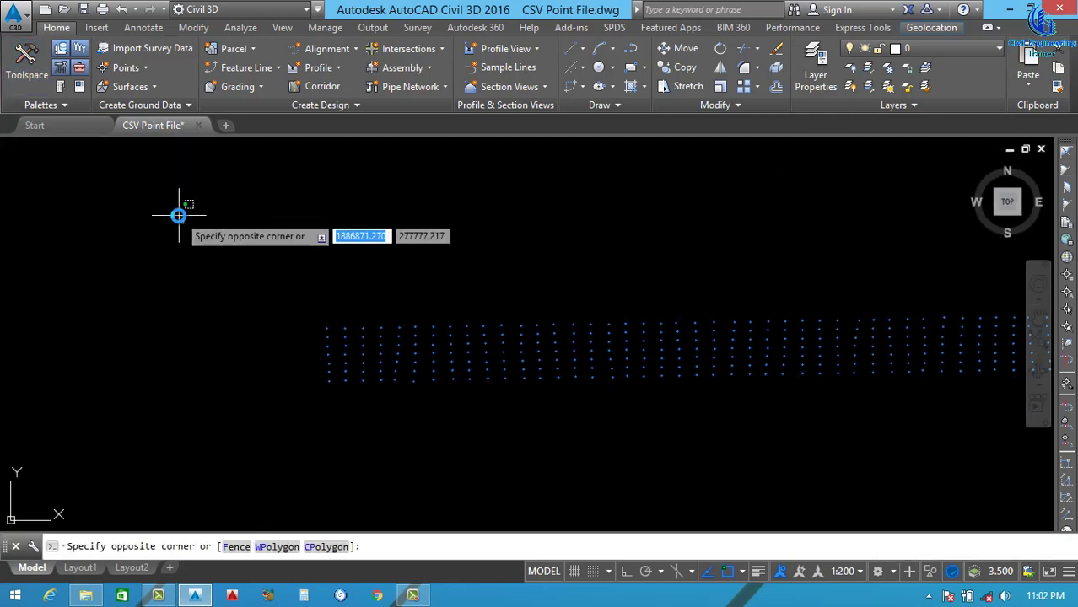
pyautogui.click(212, 197)
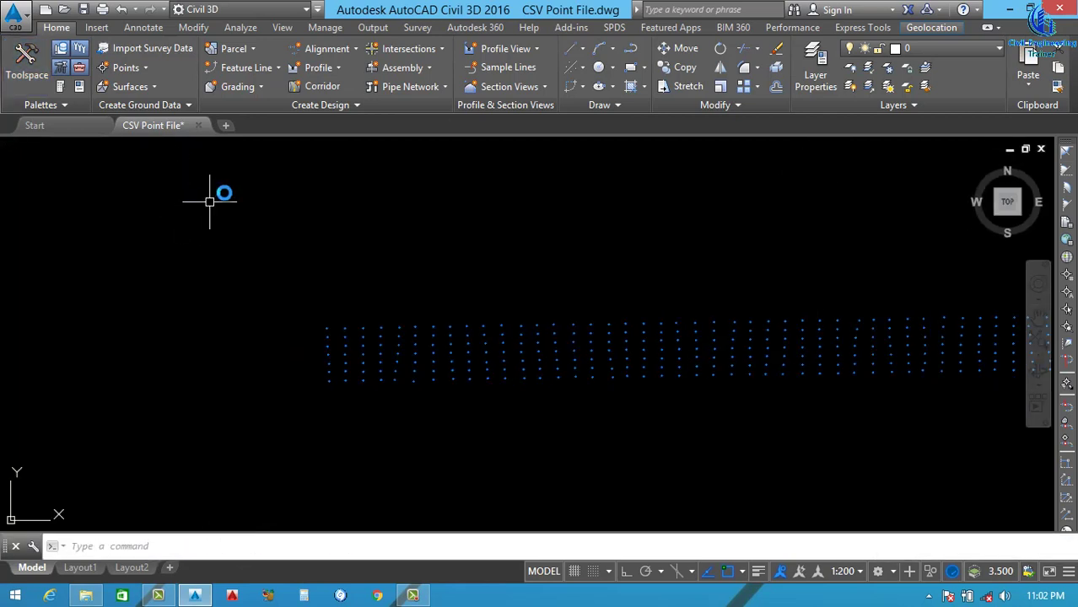
pyautogui.click(27, 74)
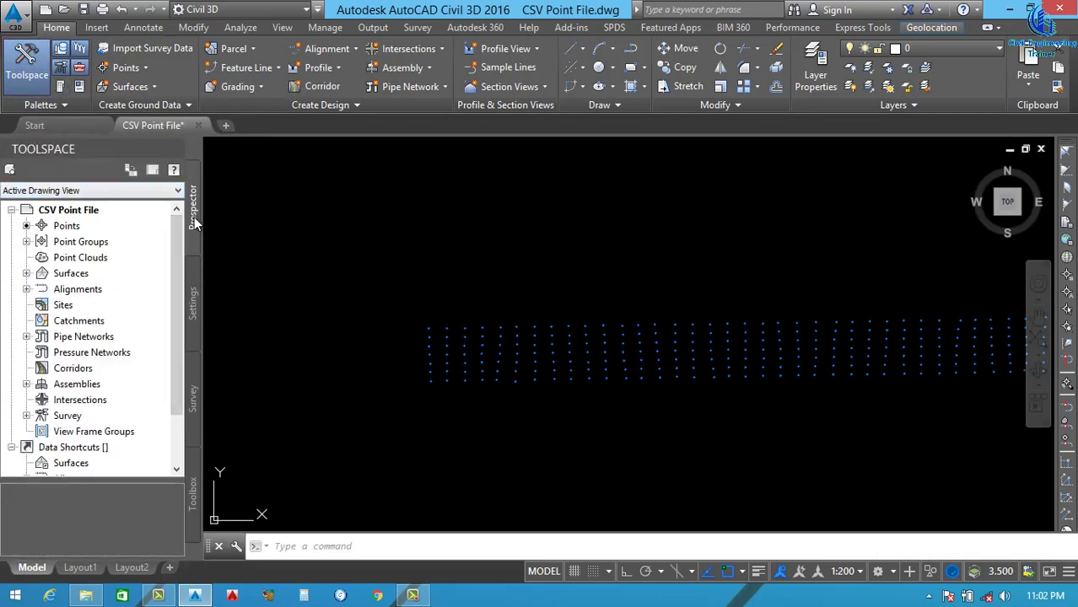
# Look through the Settings, Survey and Toolbox contents of the Toolspace
pyautogui.click(194, 307)
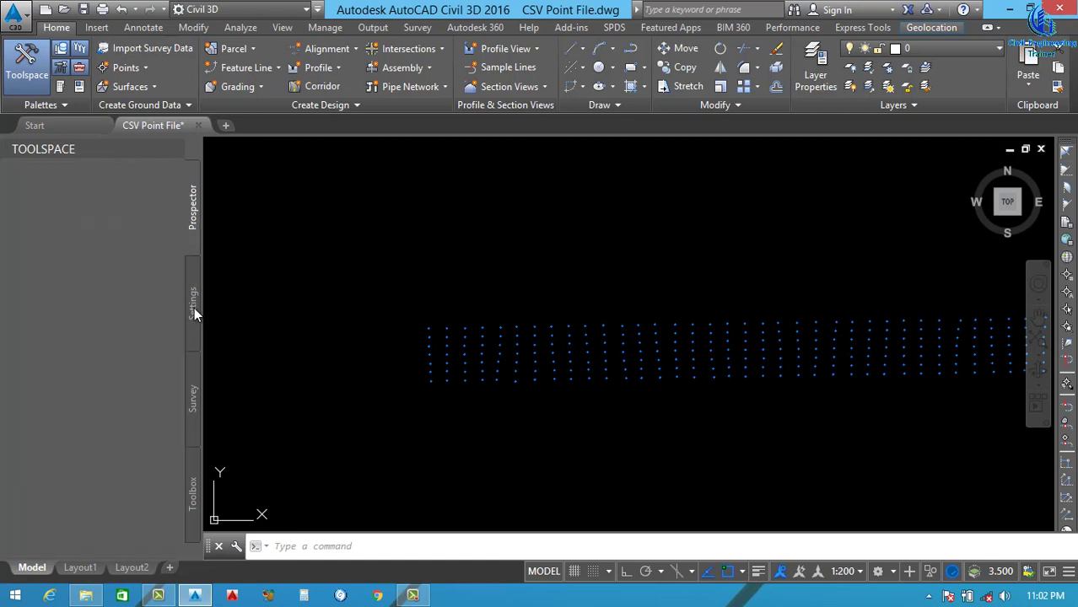
pyautogui.click(194, 403)
pyautogui.click(191, 502)
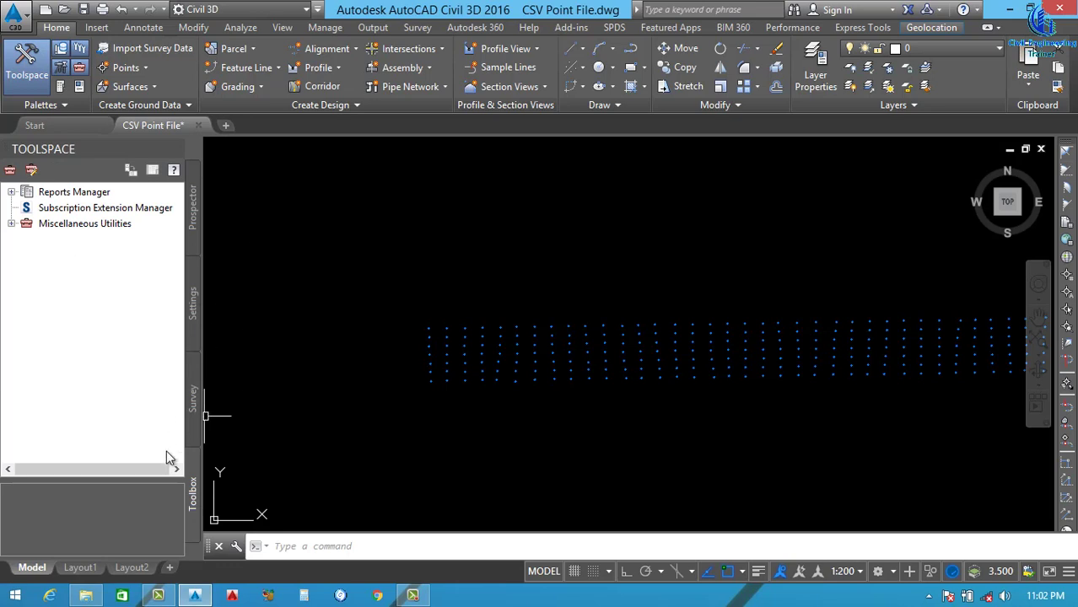
# Add the My Site Points point group to the definition of NGL SURFACE and apply it
pyautogui.click(193, 211)
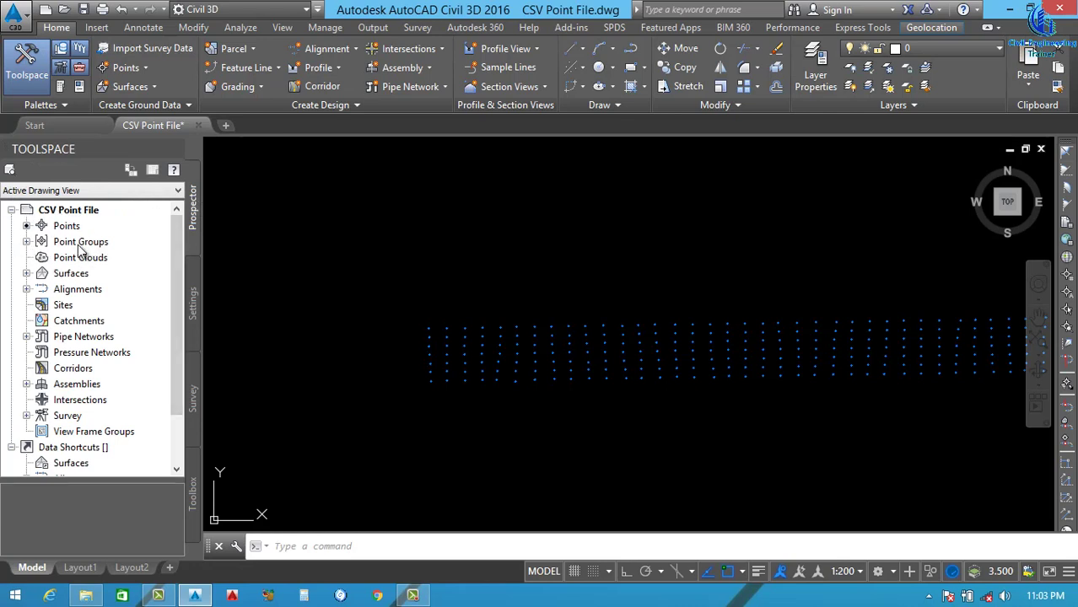
pyautogui.click(27, 273)
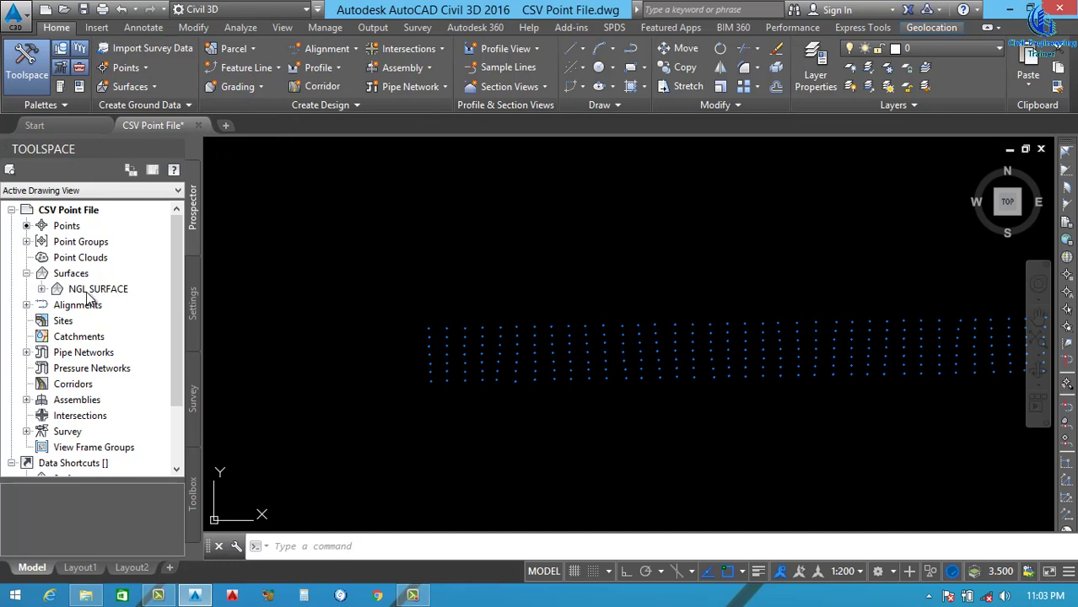
pyautogui.click(42, 289)
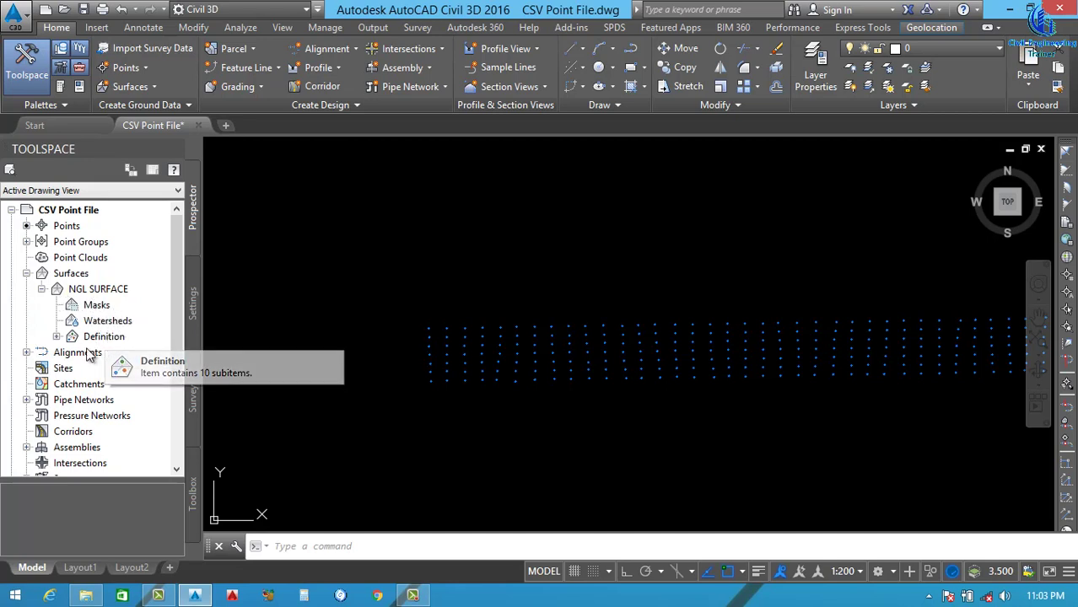
pyautogui.click(56, 337)
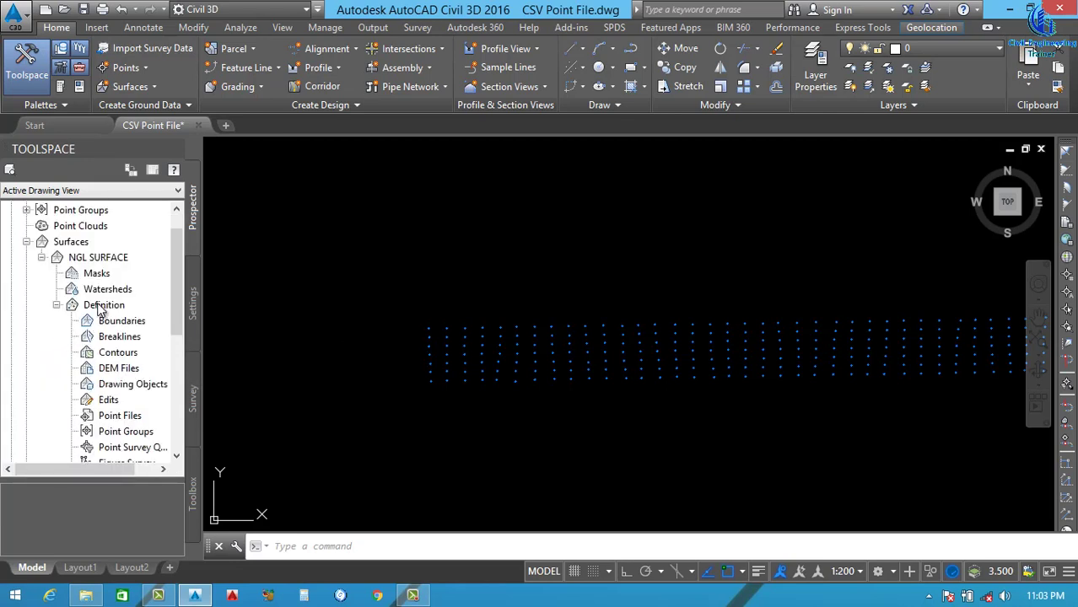
pyautogui.scroll(-1, 110, 291)
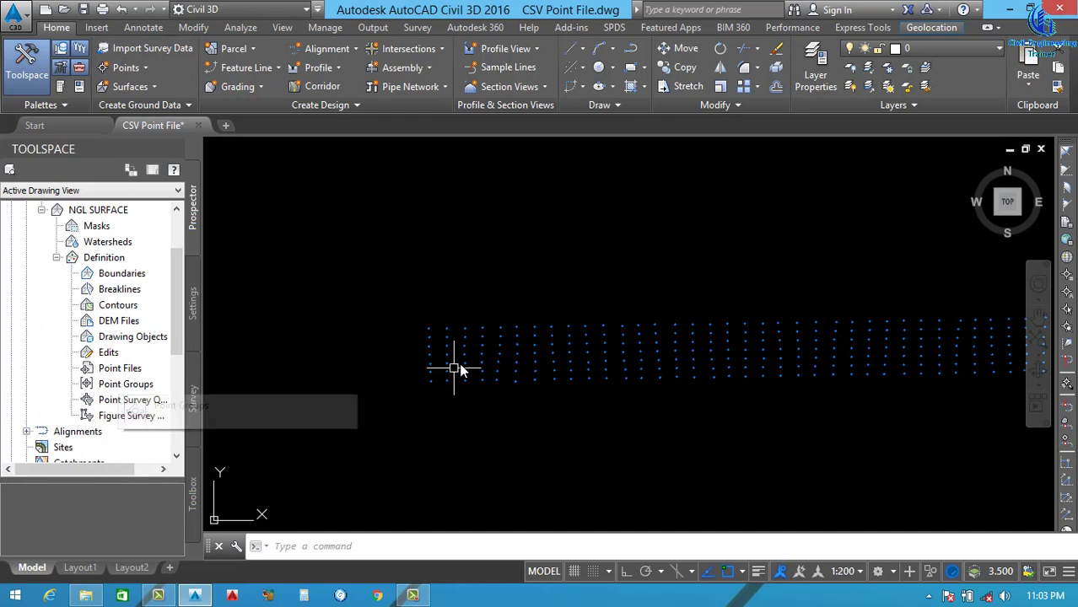
pyautogui.rightClick(127, 383)
pyautogui.click(173, 392)
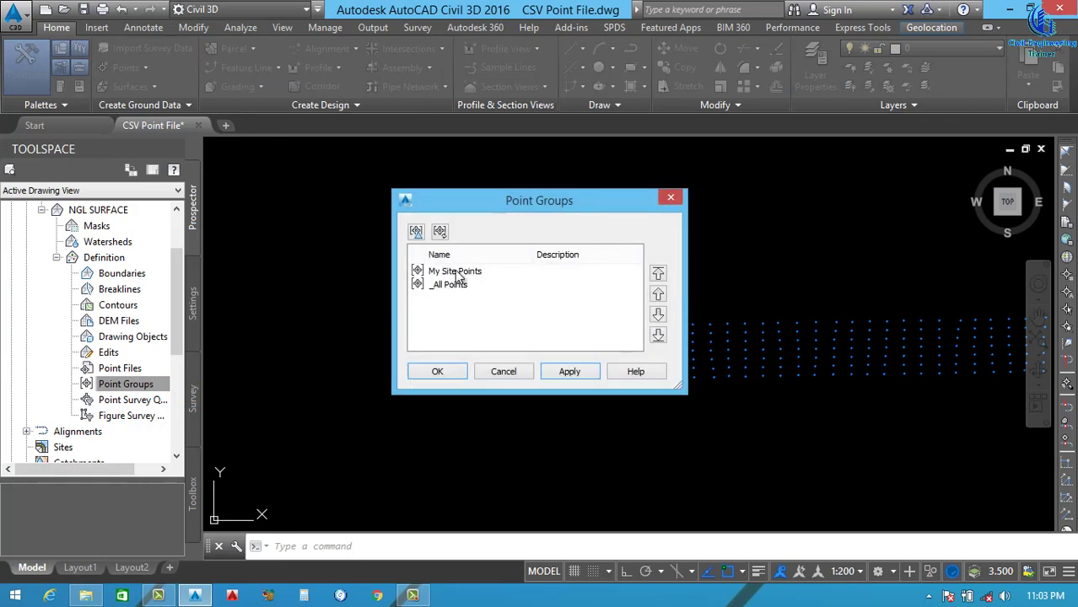
pyautogui.click(450, 272)
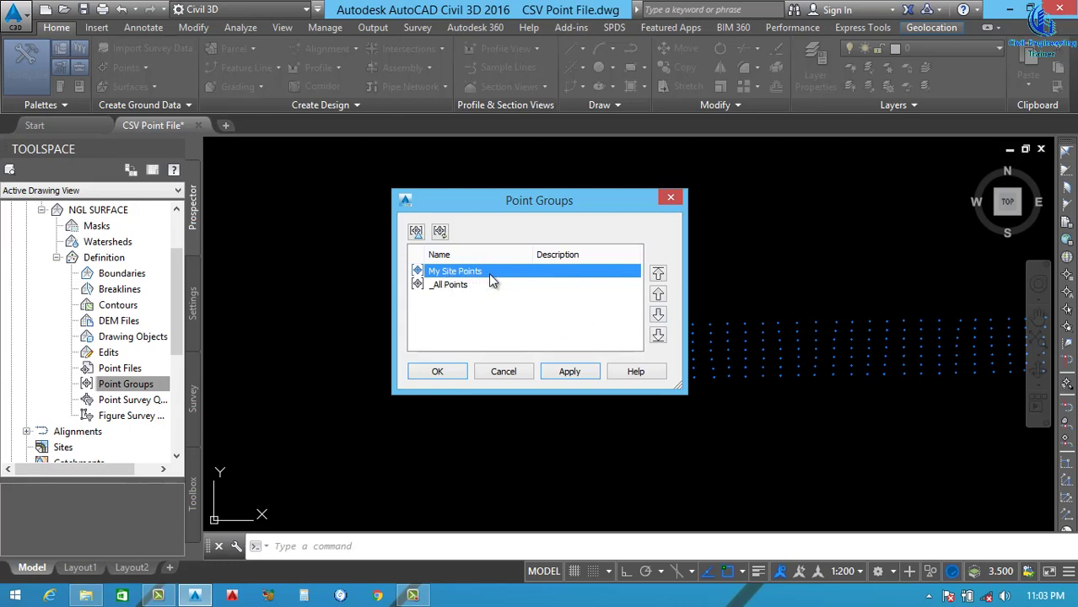
pyautogui.click(582, 375)
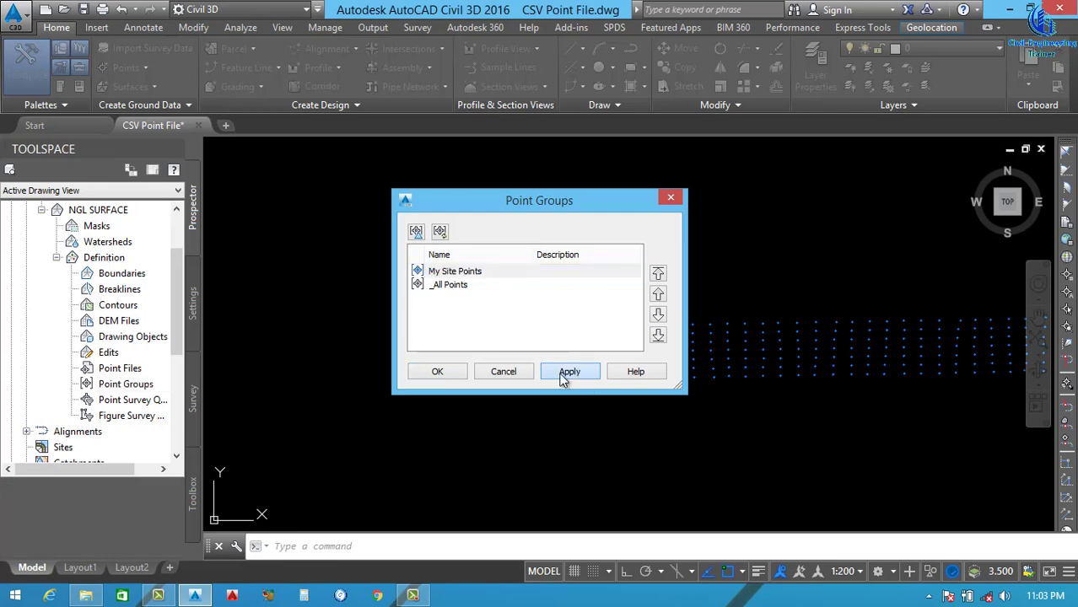
pyautogui.click(435, 369)
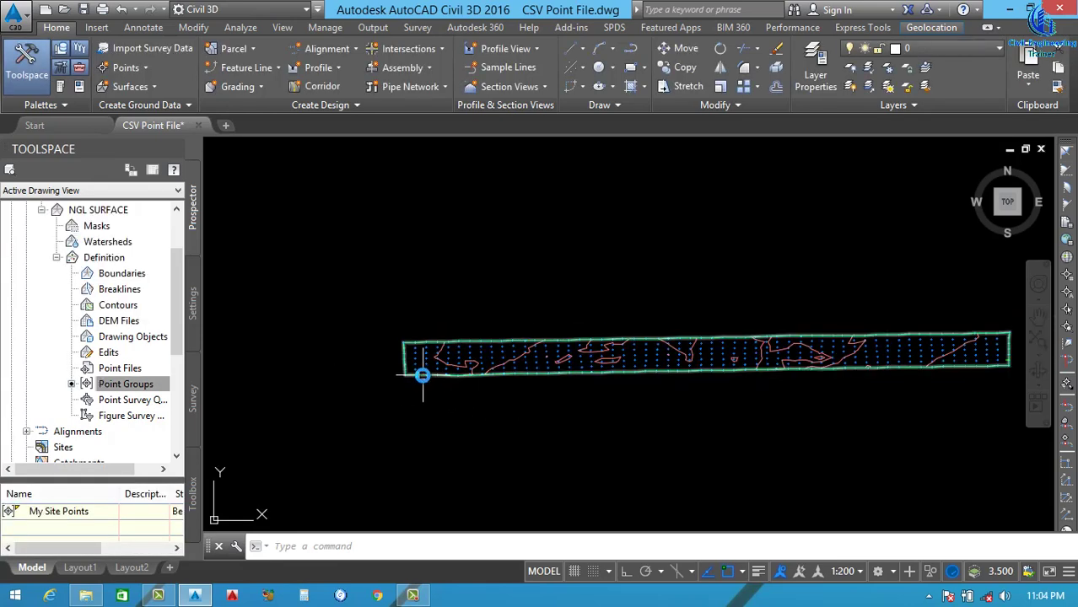
# Examine the border and contours at the western end of the generated surface
pyautogui.scroll(4, 420, 370)
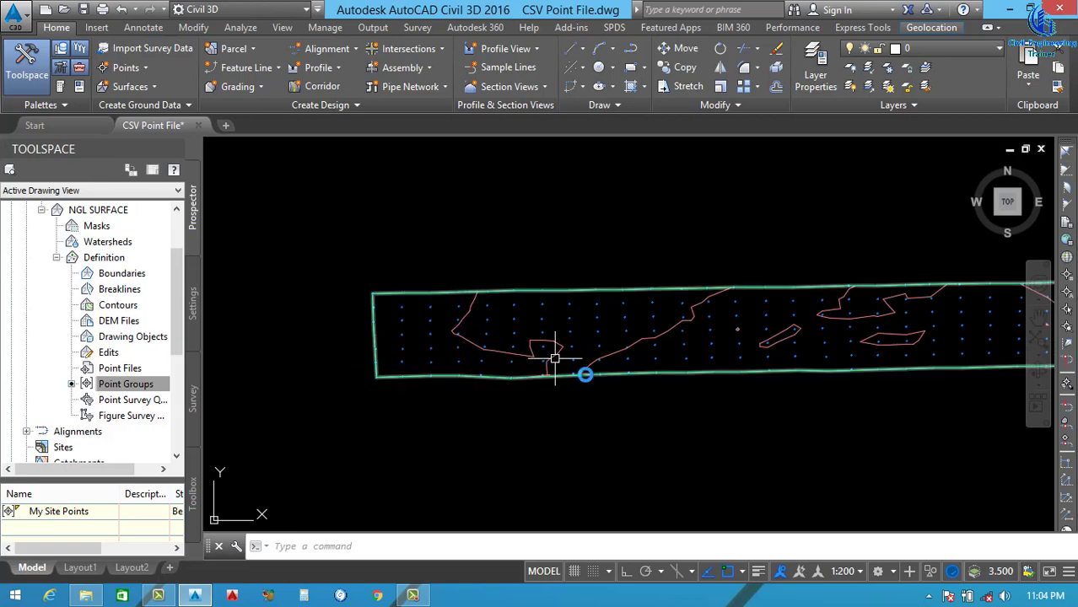
pyautogui.scroll(2, 358, 371)
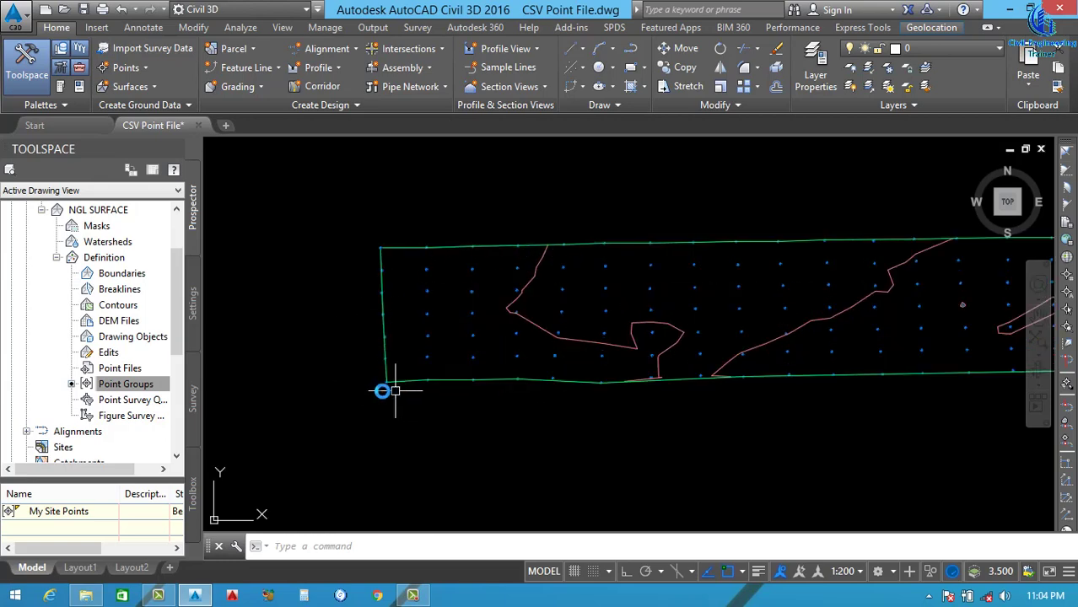
pyautogui.scroll(-2, 384, 384)
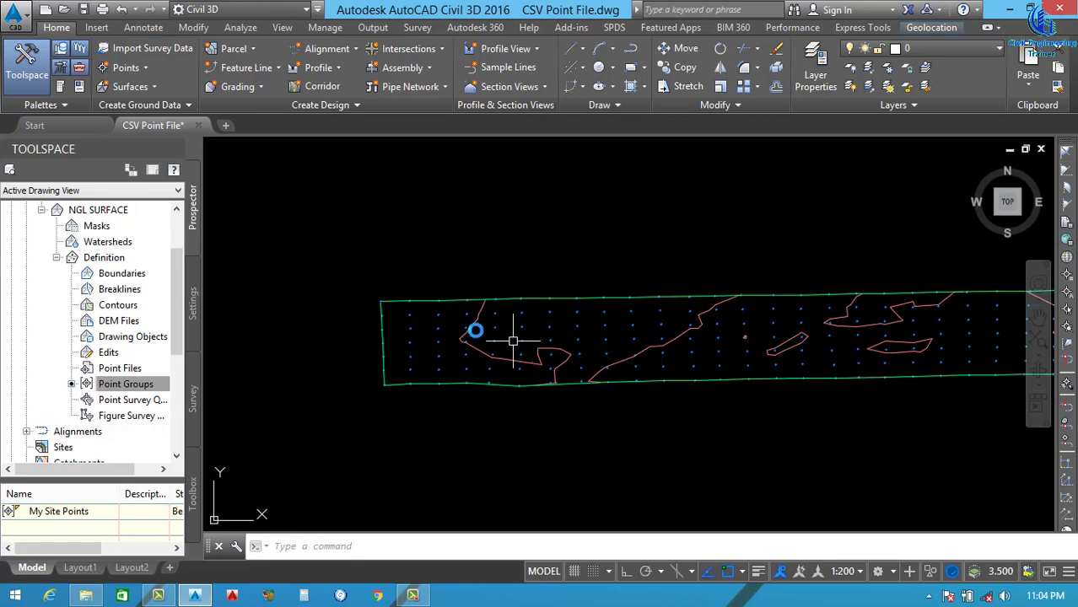
pyautogui.scroll(-1, 487, 333)
pyautogui.scroll(3, 472, 329)
pyautogui.scroll(-2, 523, 287)
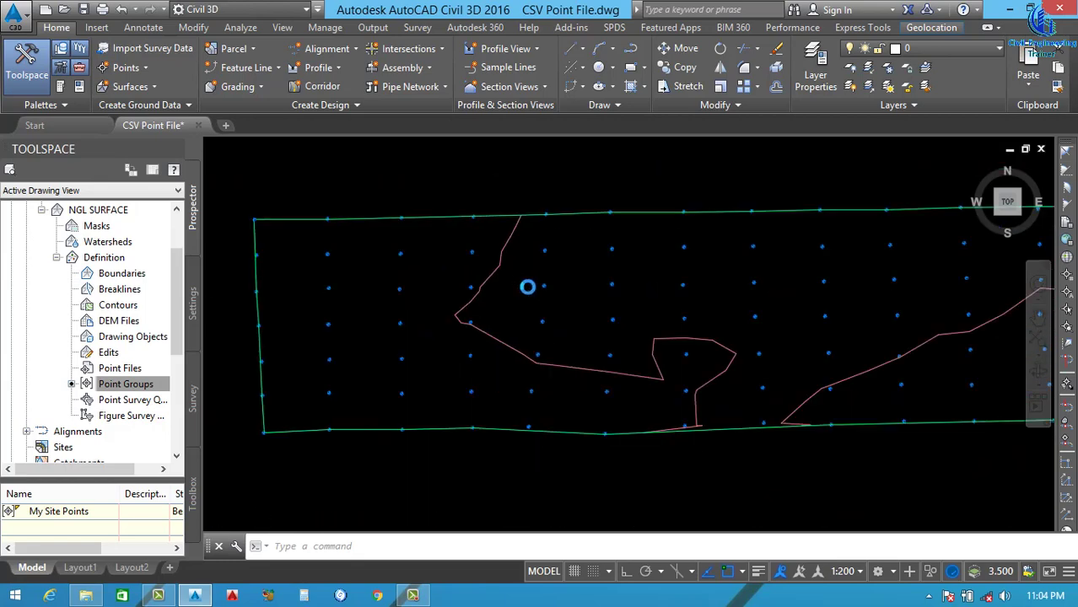
pyautogui.scroll(3, 514, 265)
pyautogui.scroll(-2, 514, 264)
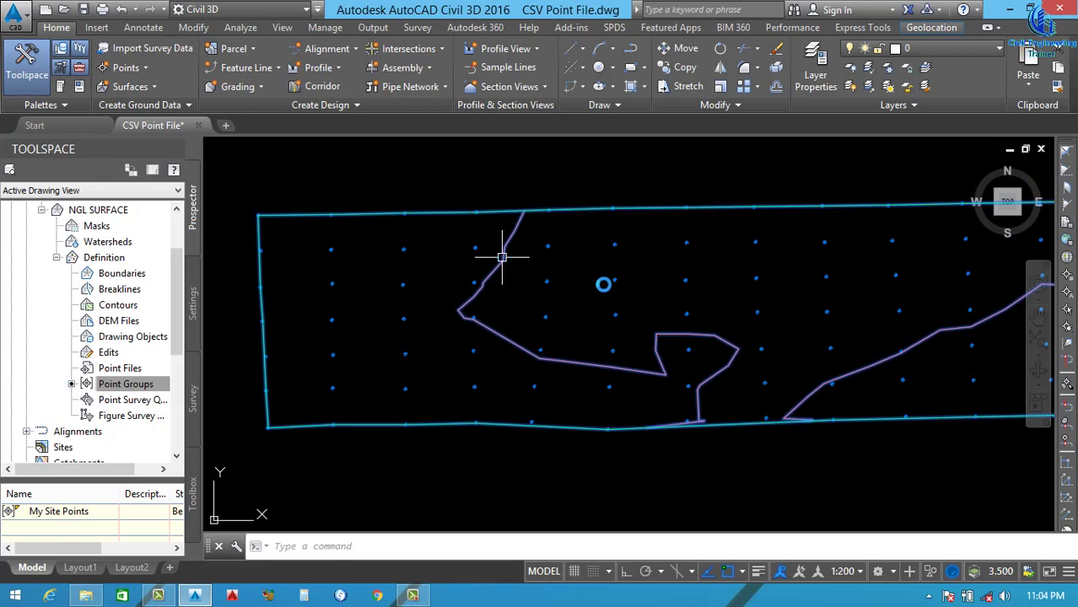
# Open the surface's style for editing and look through its Information and Borders settings up to the Contours settings
pyautogui.click(614, 358)
pyautogui.rightClick(613, 368)
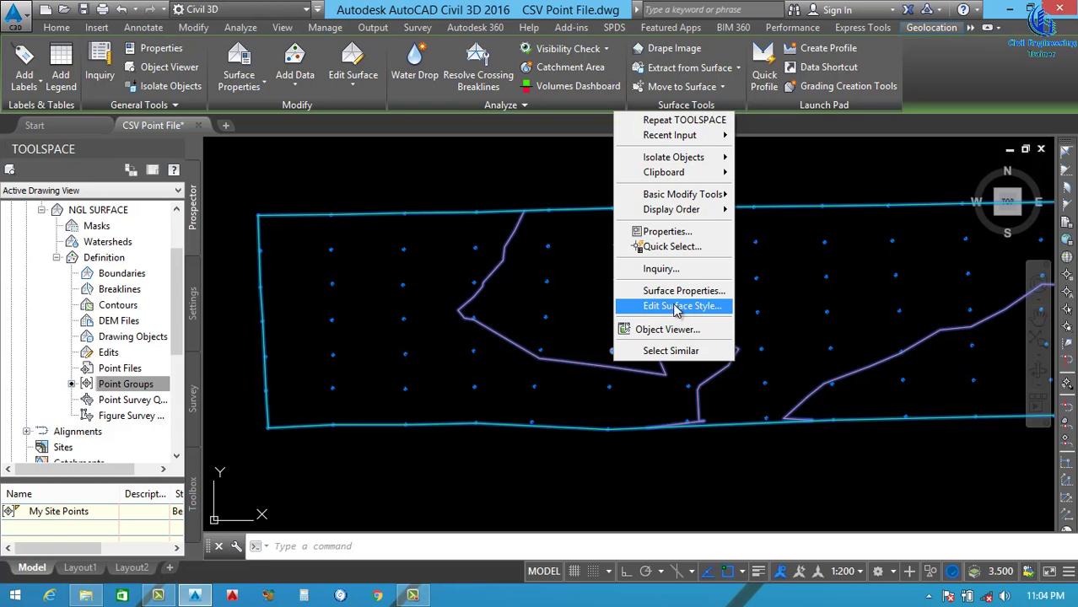
pyautogui.click(676, 306)
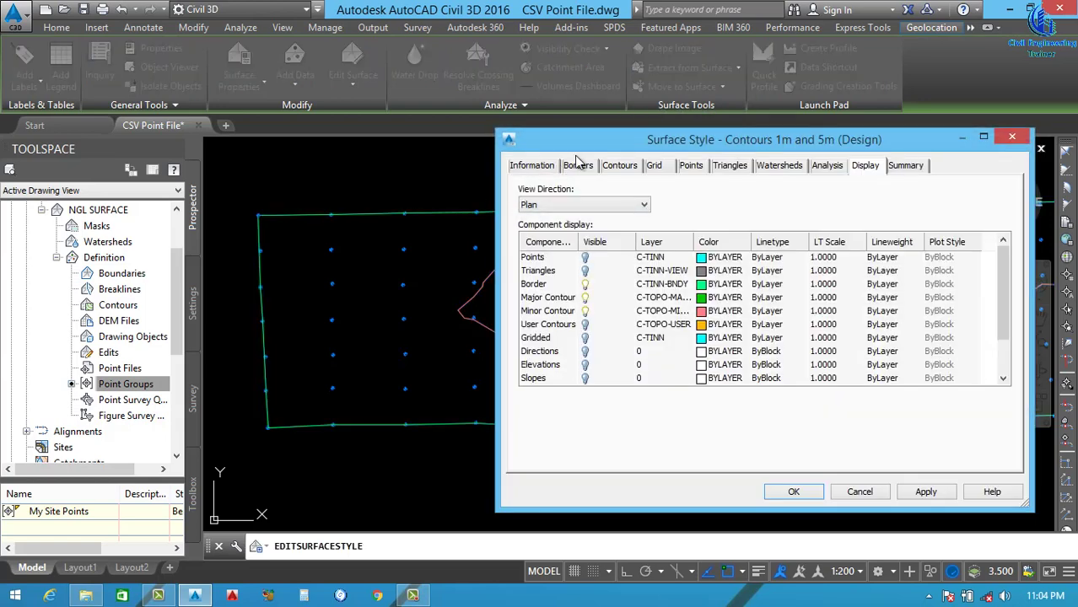
pyautogui.moveTo(582, 142); pyautogui.dragTo(348, 93)
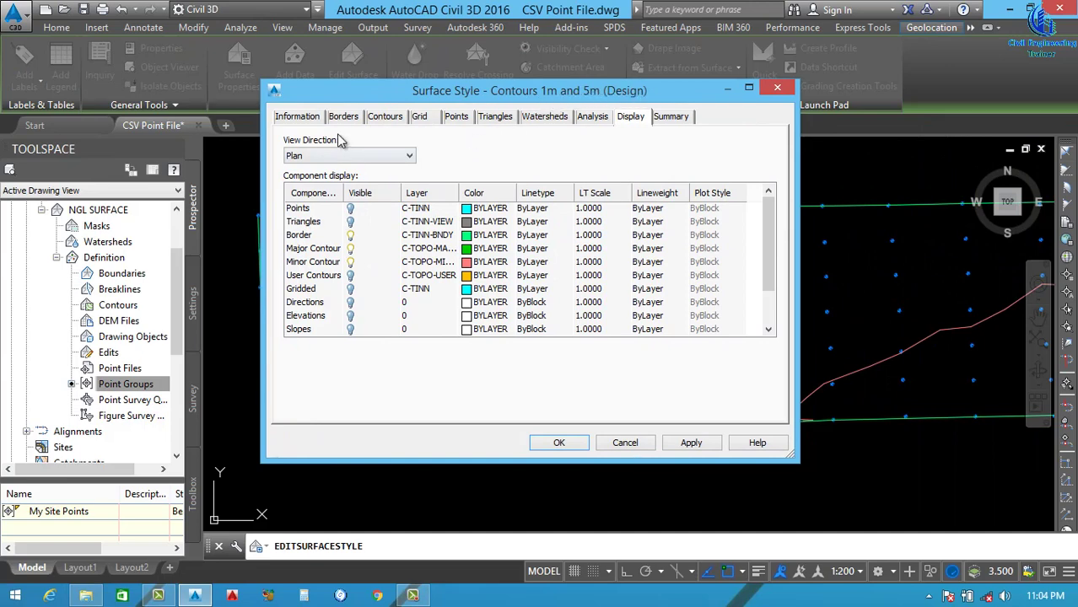
pyautogui.click(297, 118)
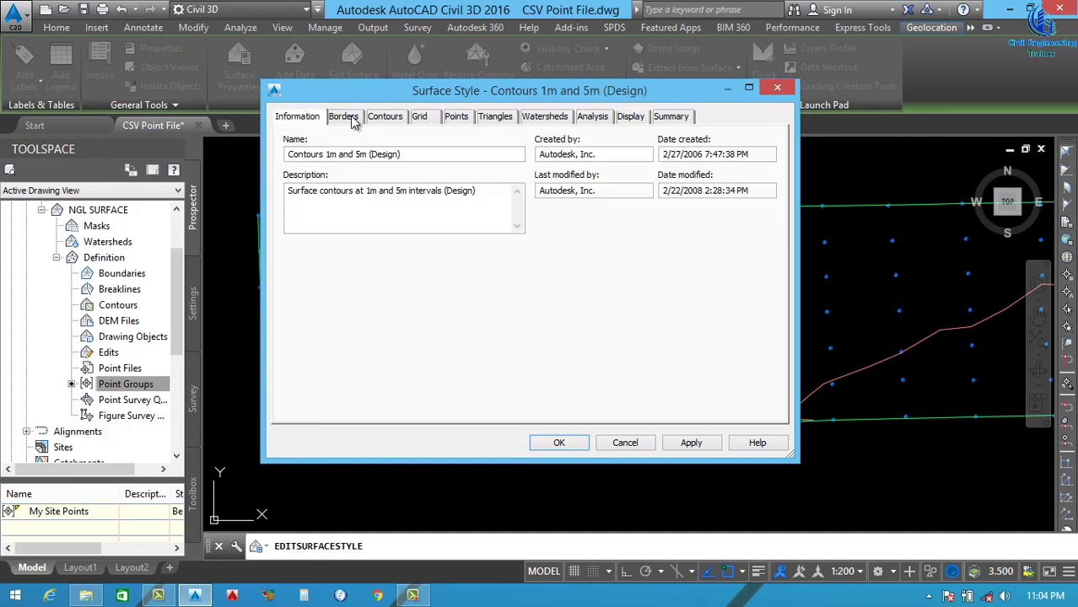
pyautogui.click(344, 118)
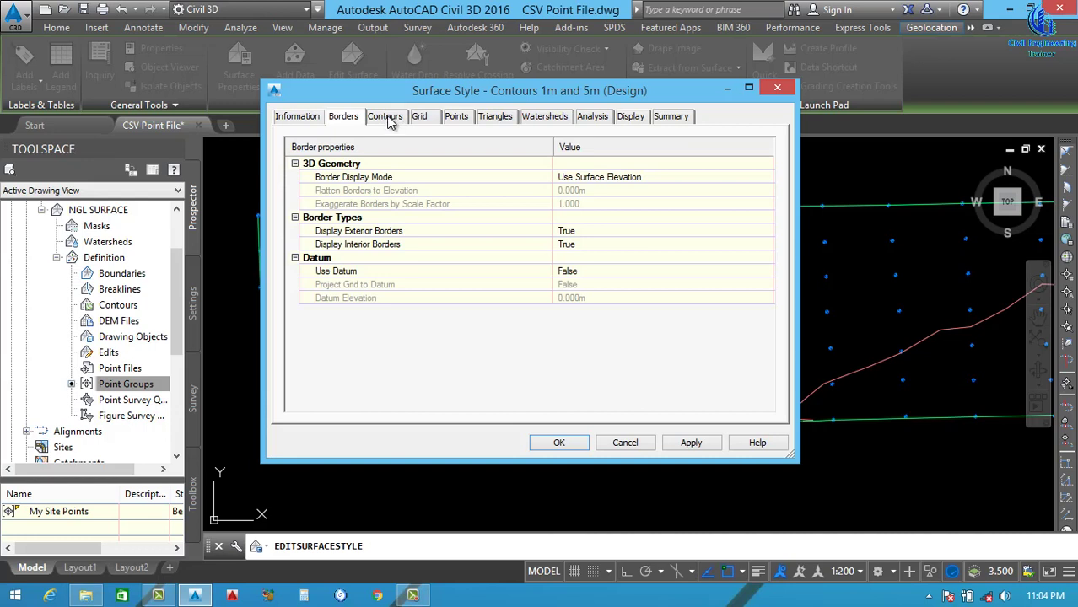
pyautogui.click(386, 118)
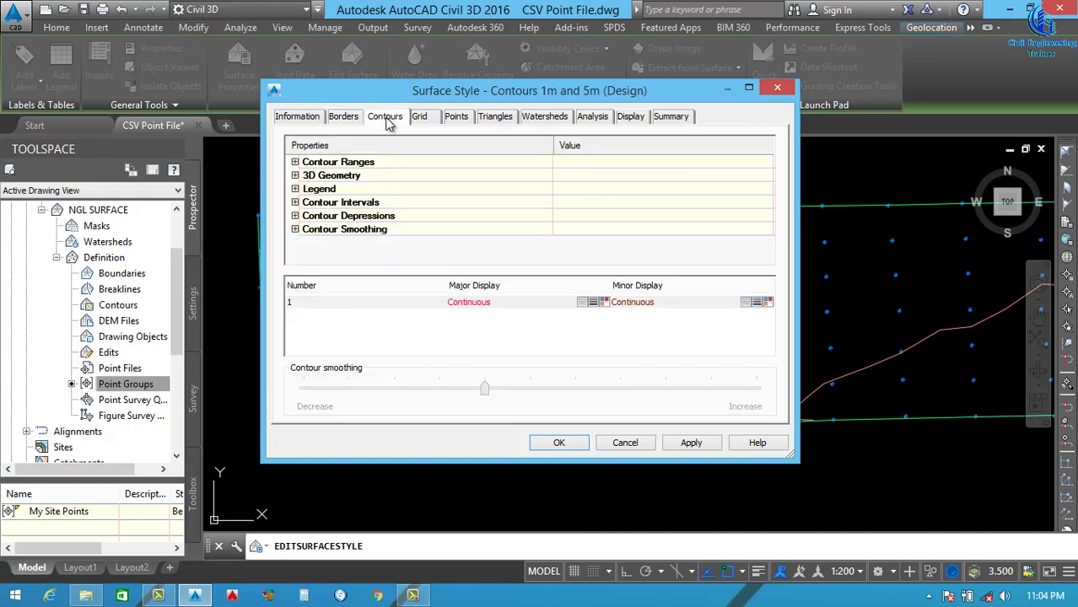
# Set the minor contour interval of the surface style to 0.5 m and apply it
pyautogui.click(295, 204)
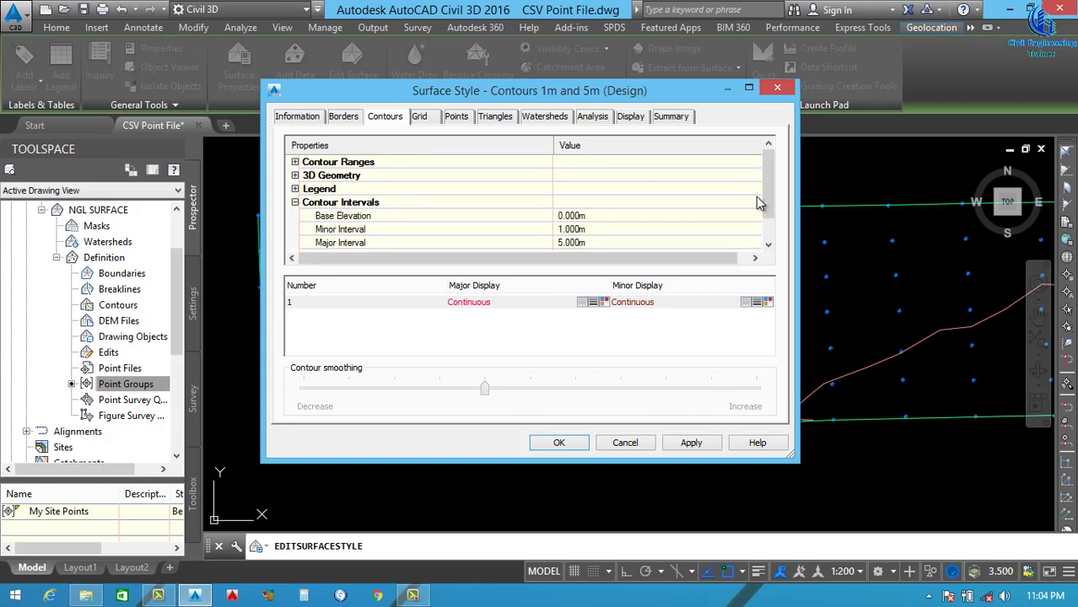
pyautogui.moveTo(768, 203); pyautogui.dragTo(766, 216)
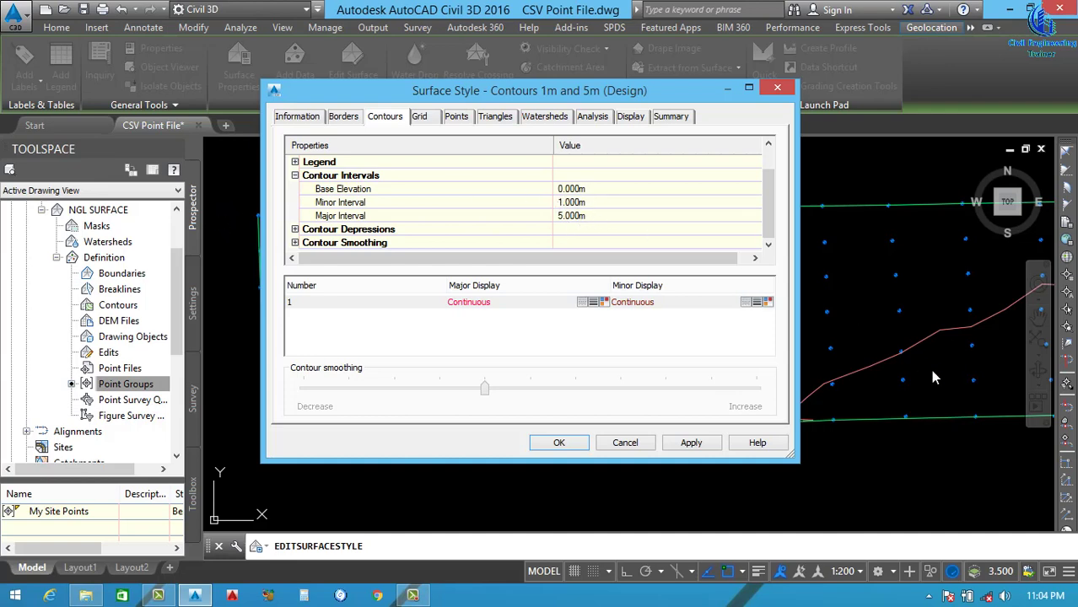
pyautogui.moveTo(638, 95)
pyautogui.mouseDown()
pyautogui.moveTo(588, 394)
pyautogui.moveTo(659, 390)
pyautogui.moveTo(524, 386)
pyautogui.mouseUp()
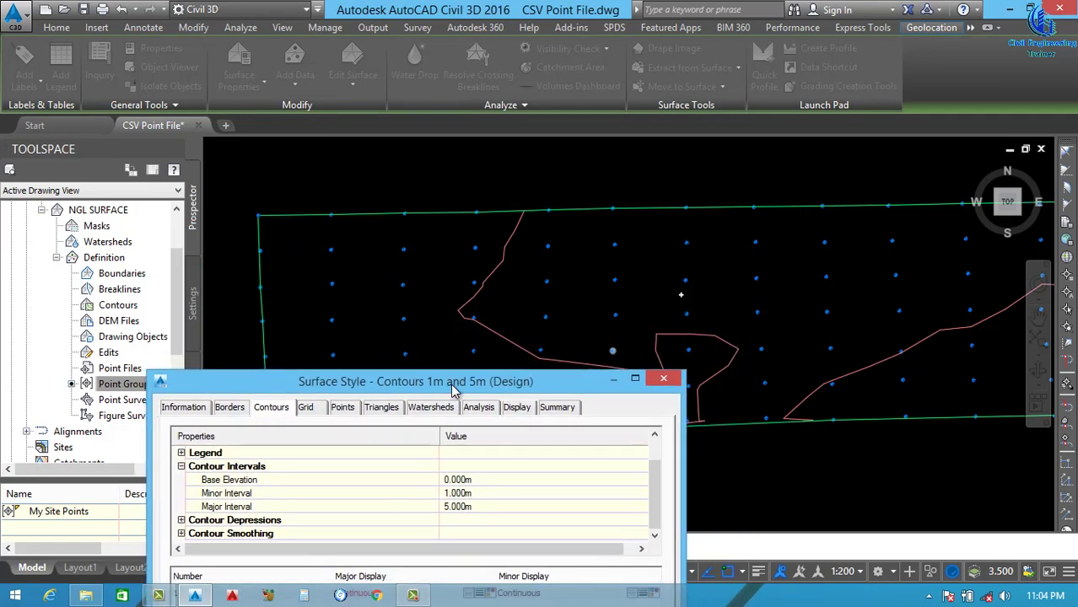
pyautogui.moveTo(456, 381); pyautogui.dragTo(532, 125)
pyautogui.click(555, 239)
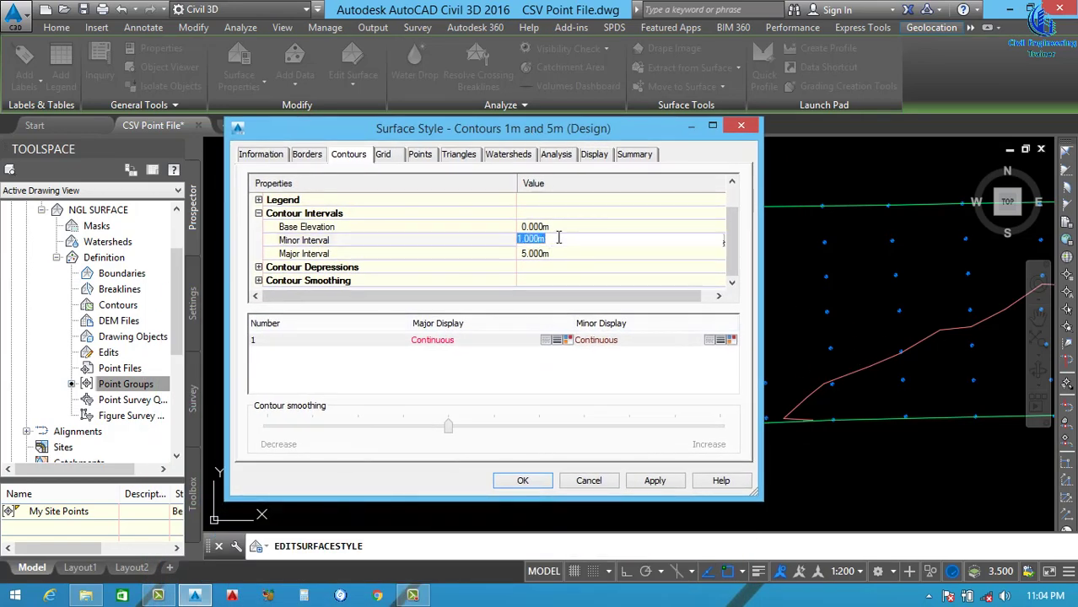
pyautogui.write('5')
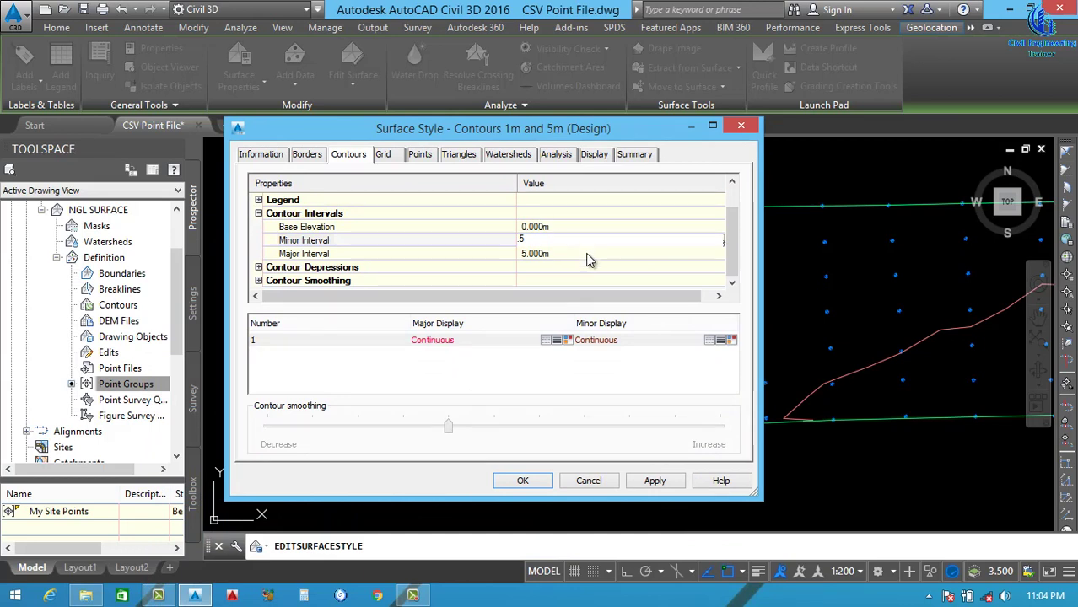
pyautogui.click(576, 253)
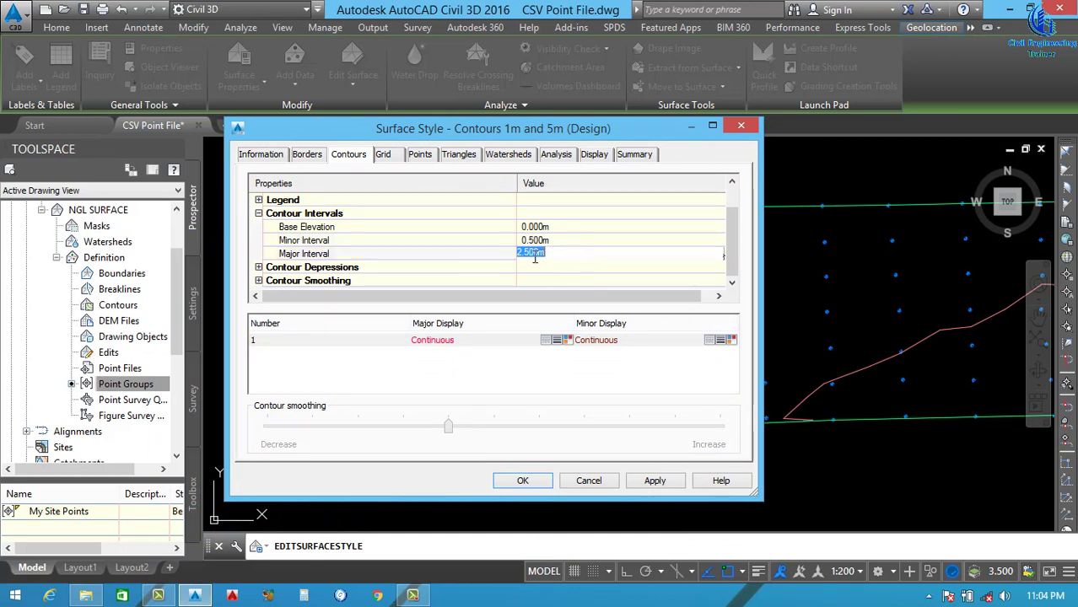
pyautogui.click(655, 480)
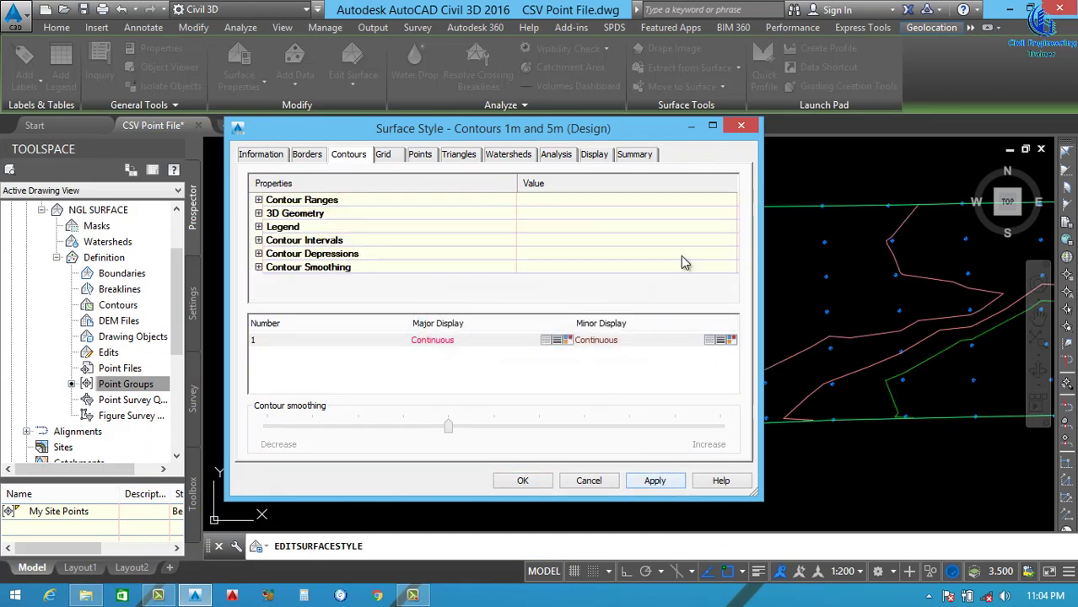
# Set the minor contour interval of the surface style to 0.25 m and apply it
pyautogui.moveTo(656, 128)
pyautogui.mouseDown()
pyautogui.moveTo(583, 270)
pyautogui.moveTo(575, 449)
pyautogui.moveTo(703, 79)
pyautogui.mouseUp()
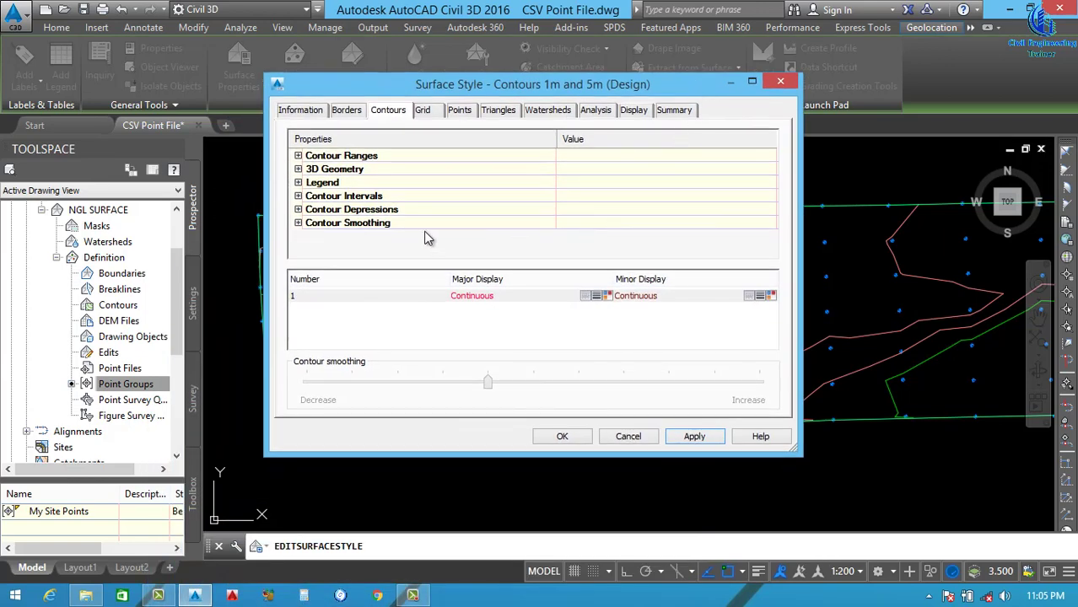
pyautogui.click(298, 195)
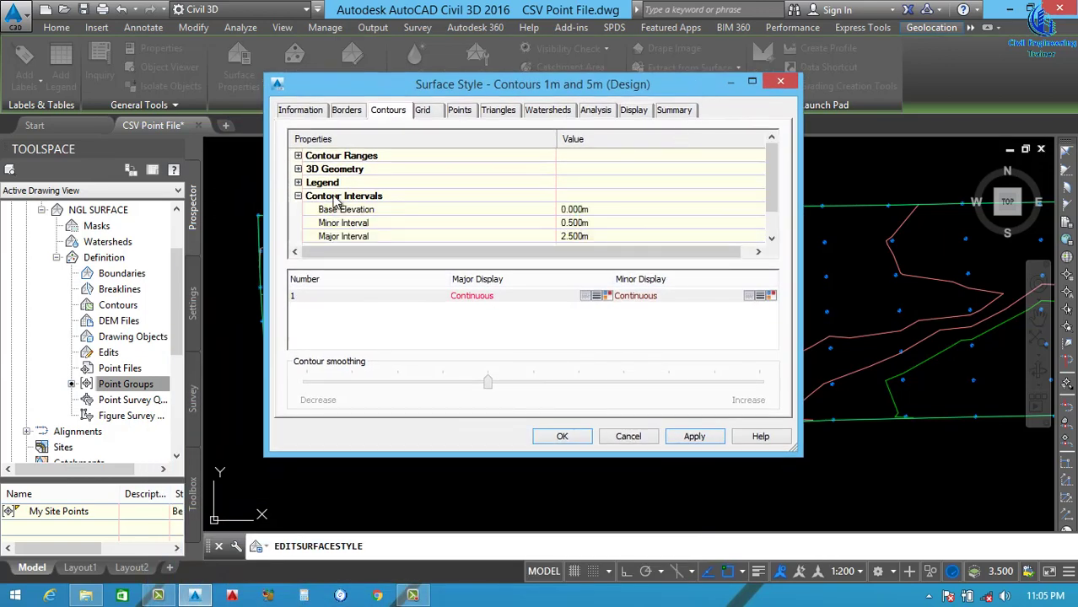
pyautogui.click(590, 221)
pyautogui.write('25')
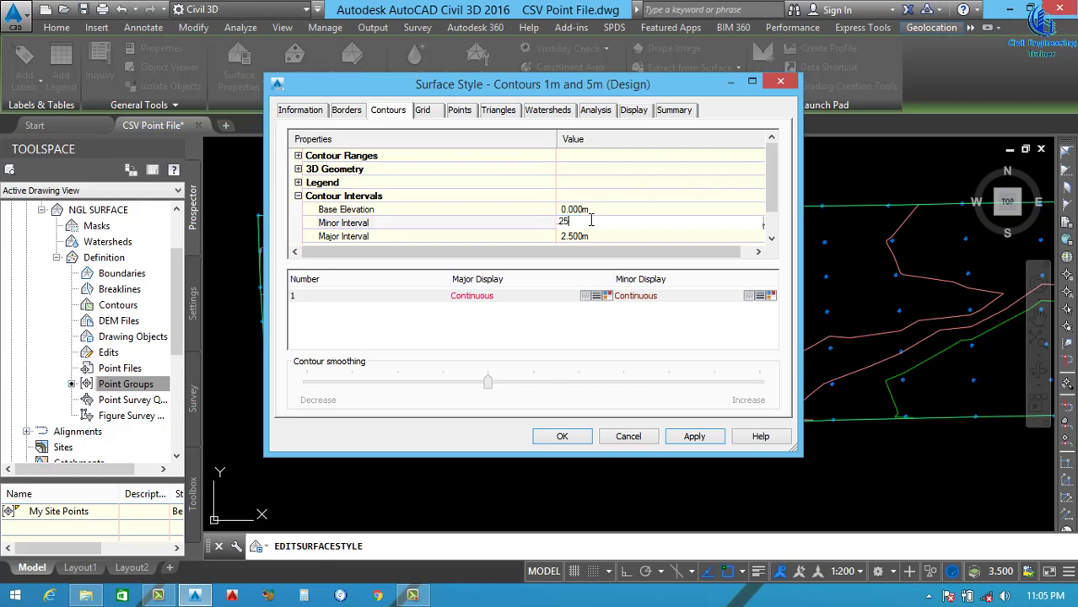
pyautogui.moveTo(773, 179); pyautogui.dragTo(771, 211)
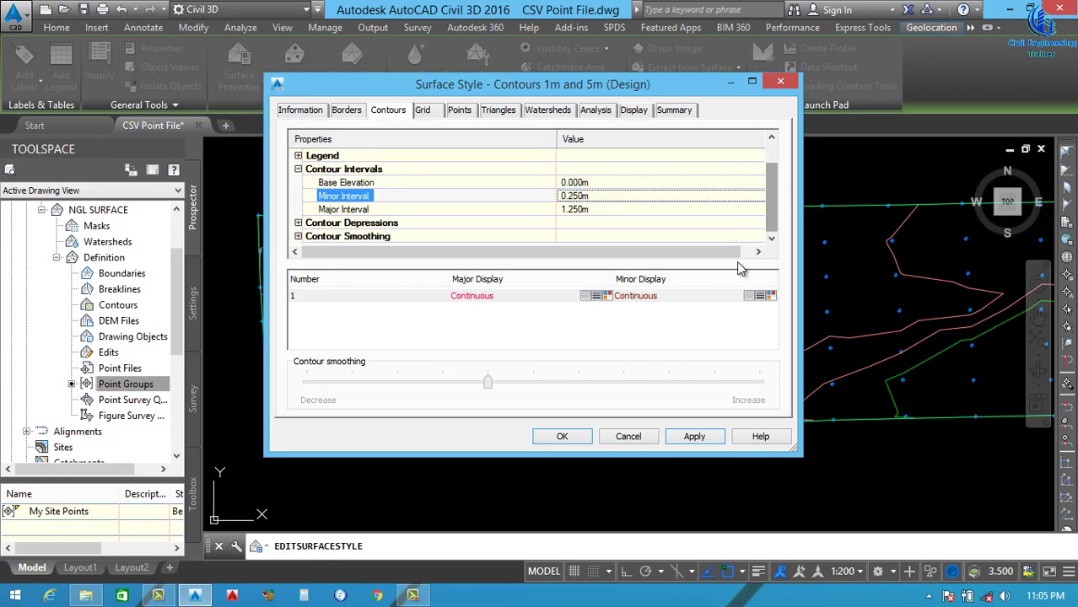
pyautogui.click(693, 438)
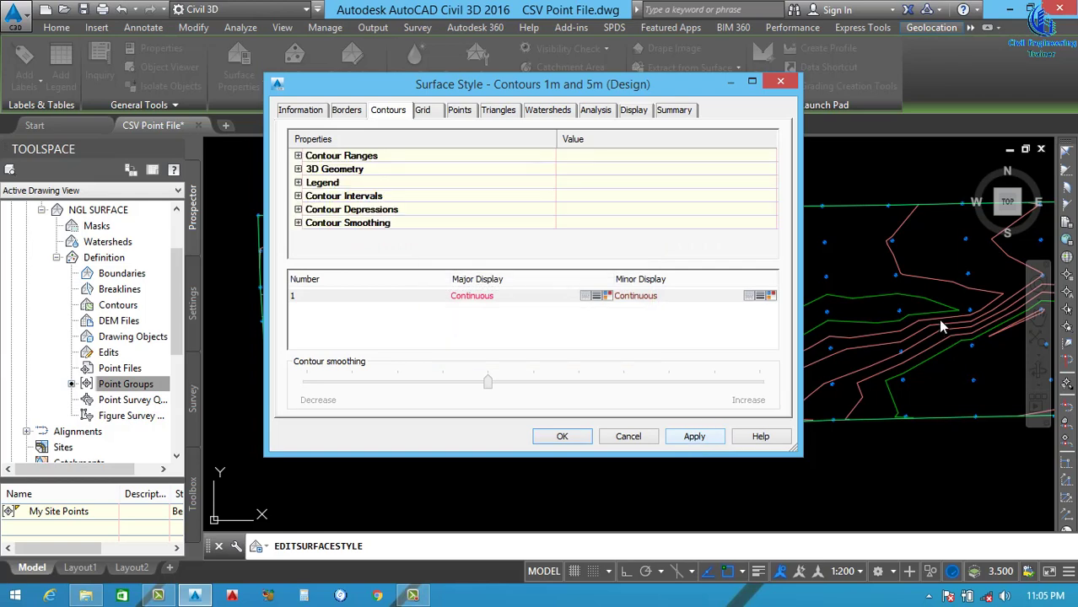
# Turn on contour smoothing in the surface style with the smoothing amount at its maximum, then apply it and close the style
pyautogui.moveTo(642, 92); pyautogui.dragTo(573, 118)
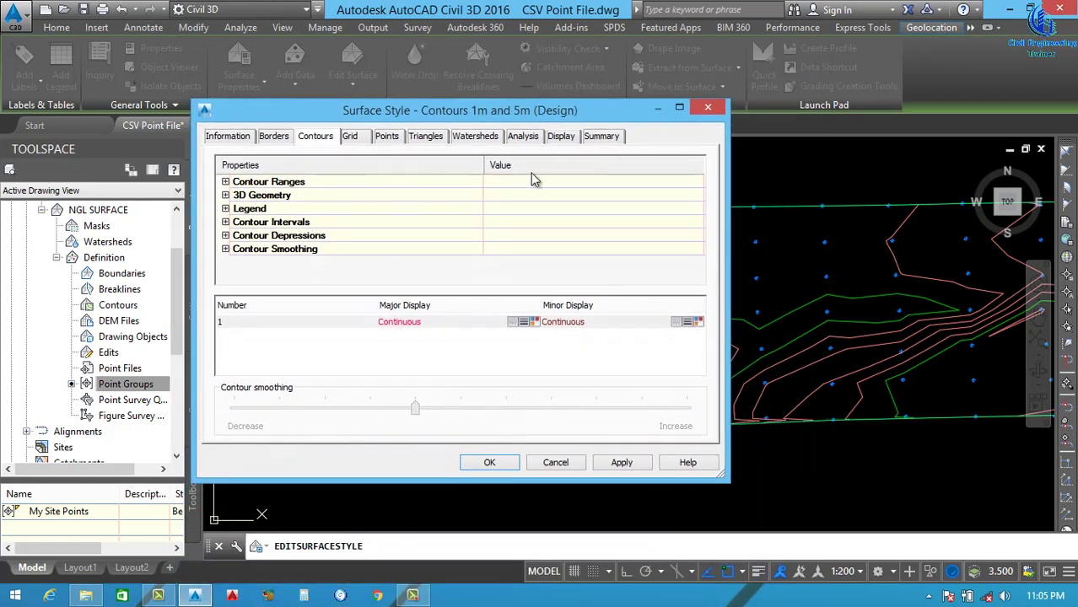
pyautogui.click(226, 250)
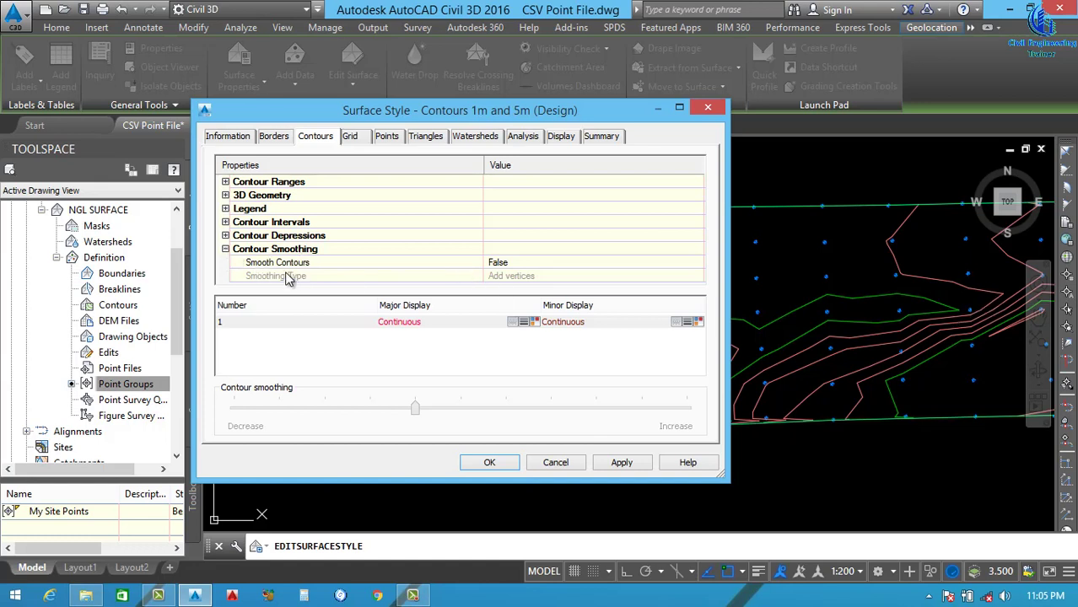
pyautogui.click(582, 263)
pyautogui.click(582, 264)
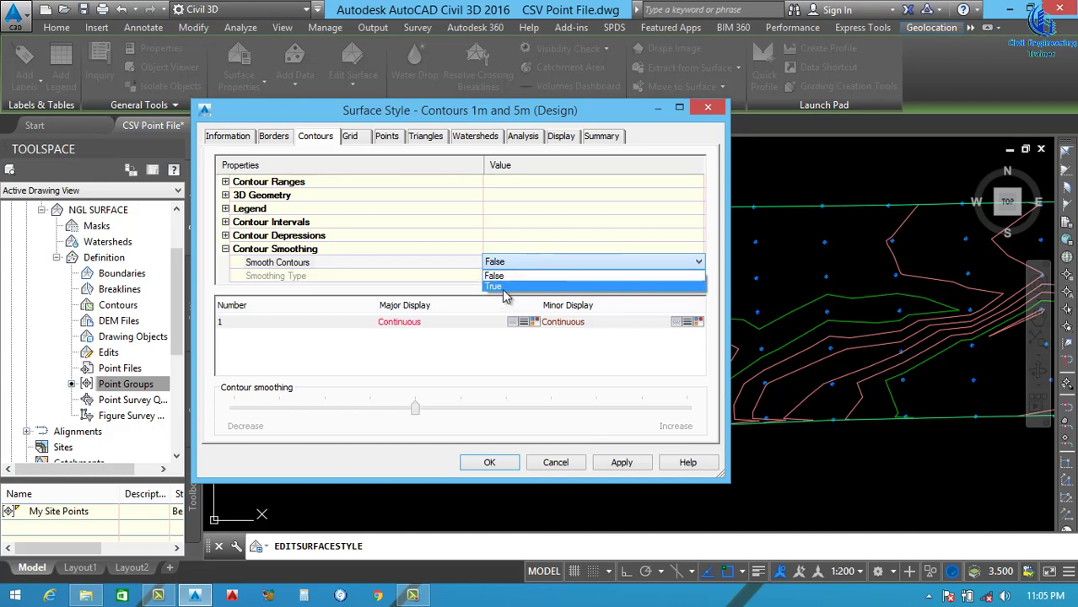
pyautogui.click(501, 286)
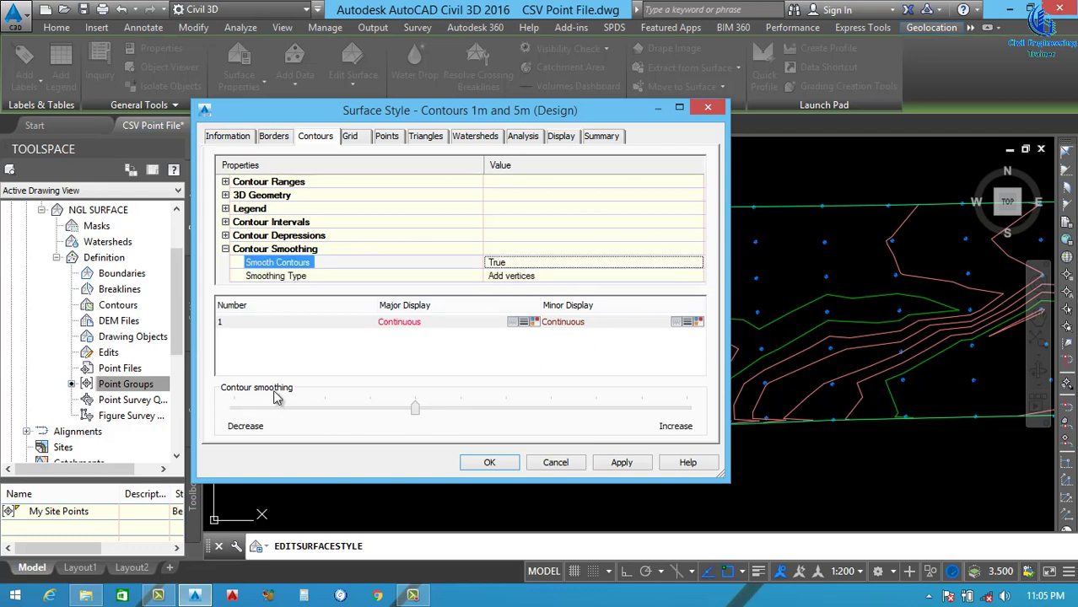
pyautogui.moveTo(417, 410); pyautogui.dragTo(685, 424)
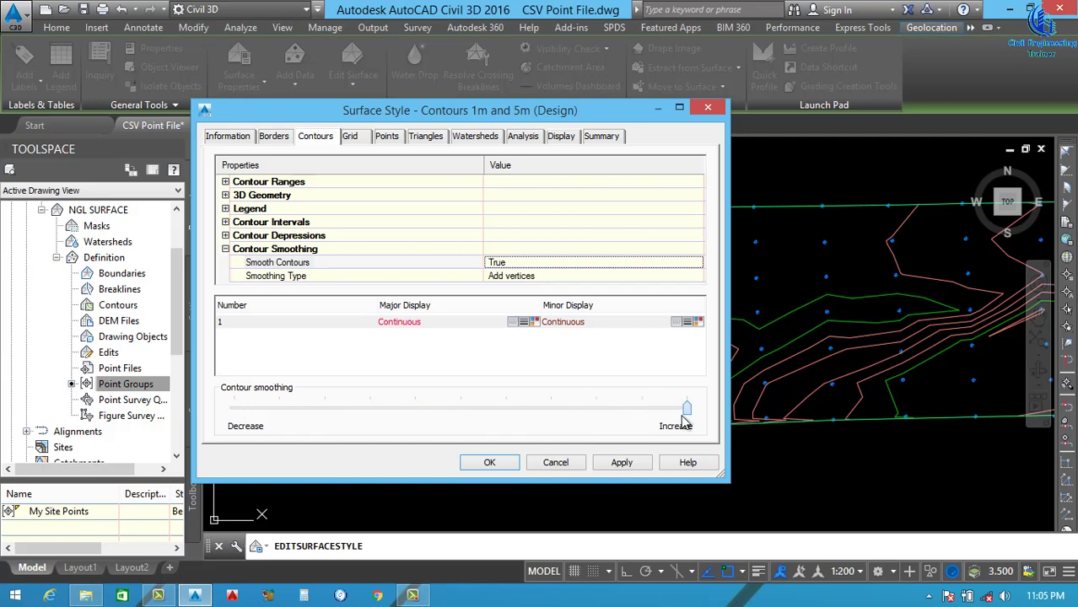
pyautogui.click(626, 462)
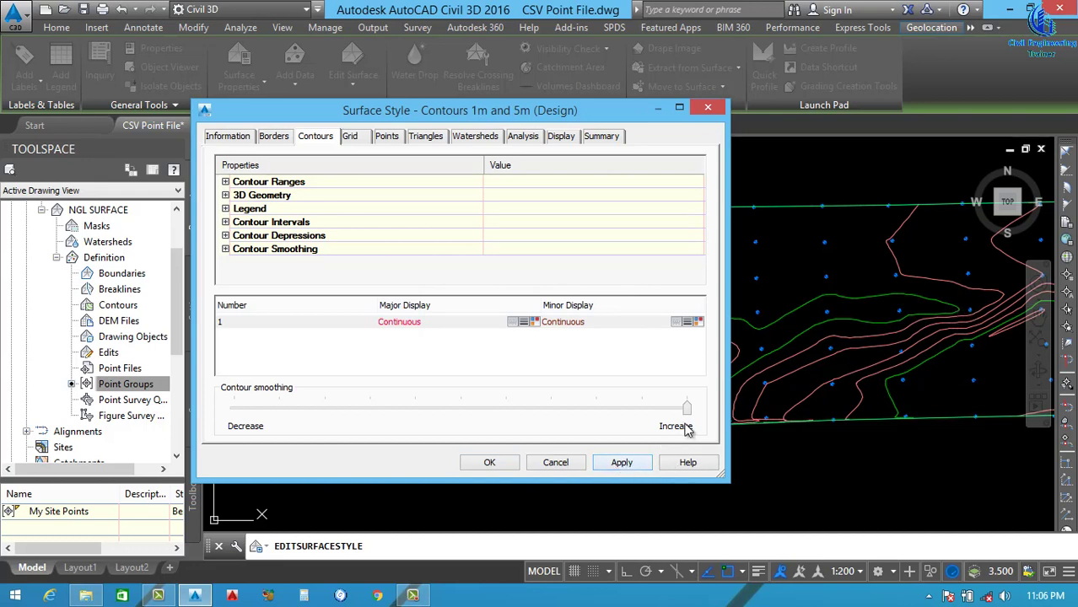
pyautogui.click(620, 460)
pyautogui.click(488, 463)
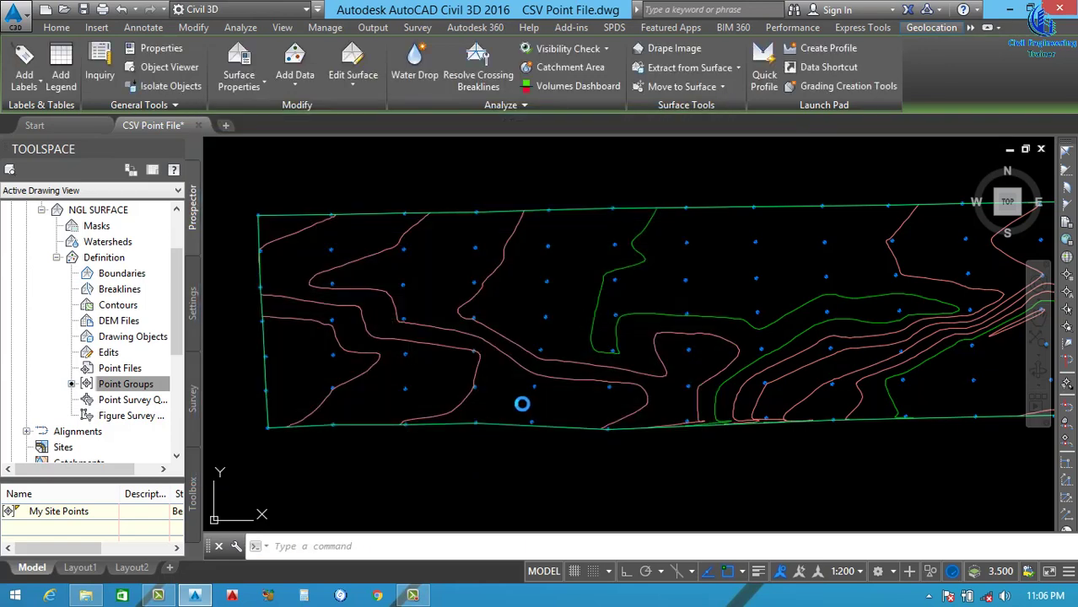
# Examine the smoothed contours across the whole surface and up close at its western end
pyautogui.scroll(-8, 452, 384)
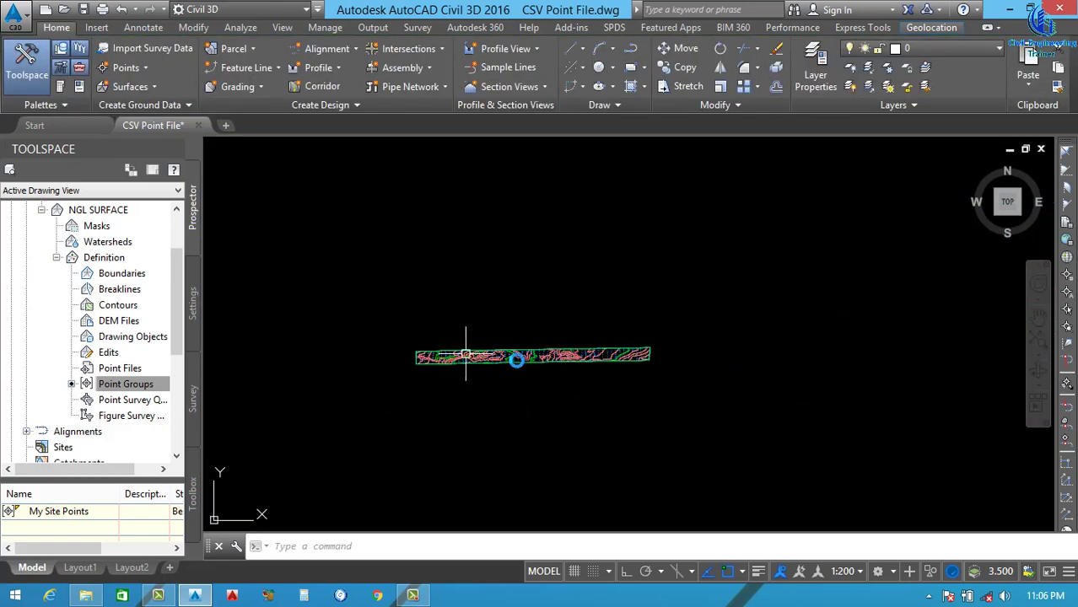
pyautogui.scroll(3, 630, 313)
pyautogui.scroll(-3, 601, 306)
pyautogui.scroll(-2, 457, 301)
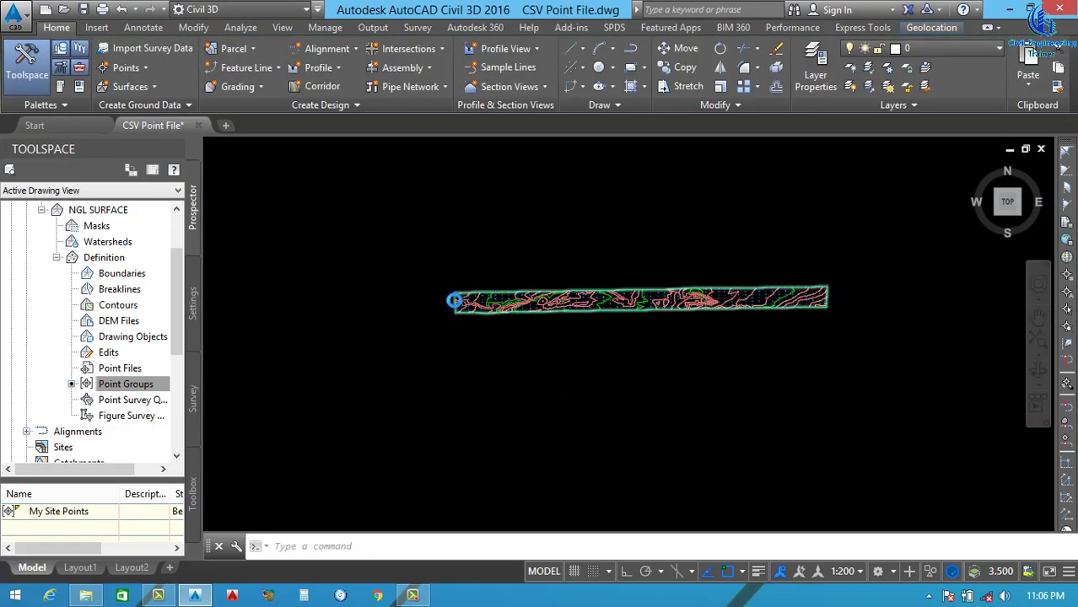
pyautogui.scroll(5, 510, 307)
pyautogui.scroll(4, 511, 307)
pyautogui.scroll(-4, 460, 302)
pyautogui.scroll(4, 503, 306)
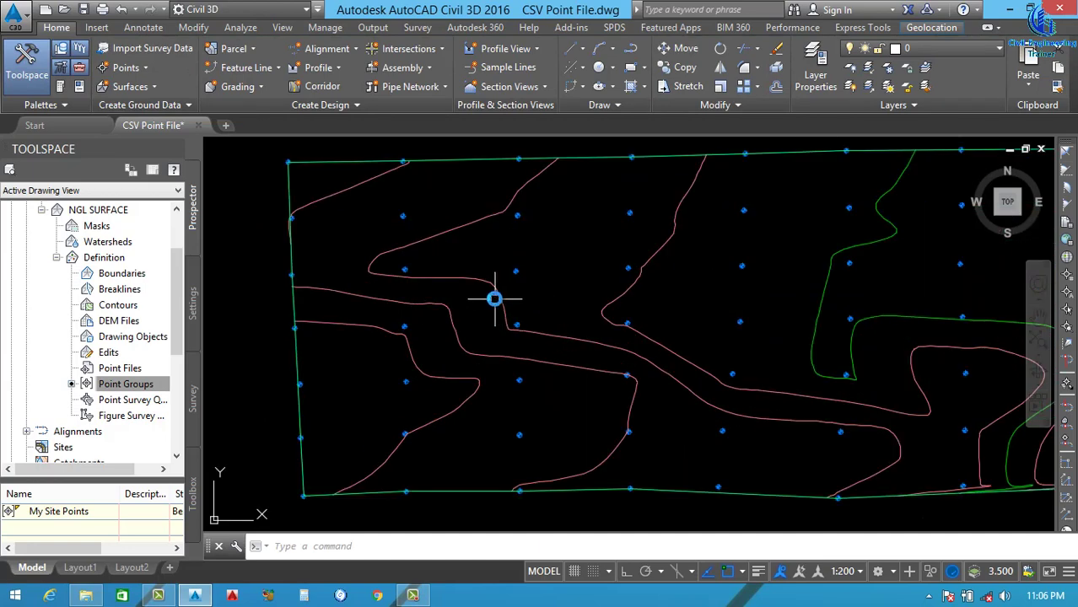
# Reopen the surface's style for editing and look through its Grid, Points, Triangles, Watersheds and Analysis settings up to the Display settings
pyautogui.click(483, 280)
pyautogui.rightClick(483, 282)
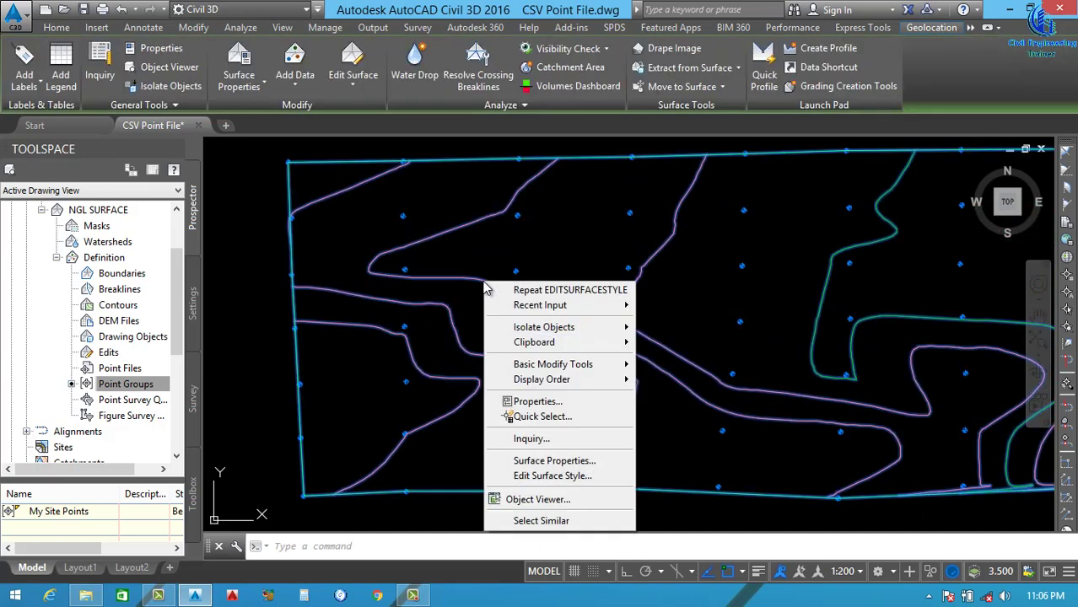
pyautogui.click(548, 477)
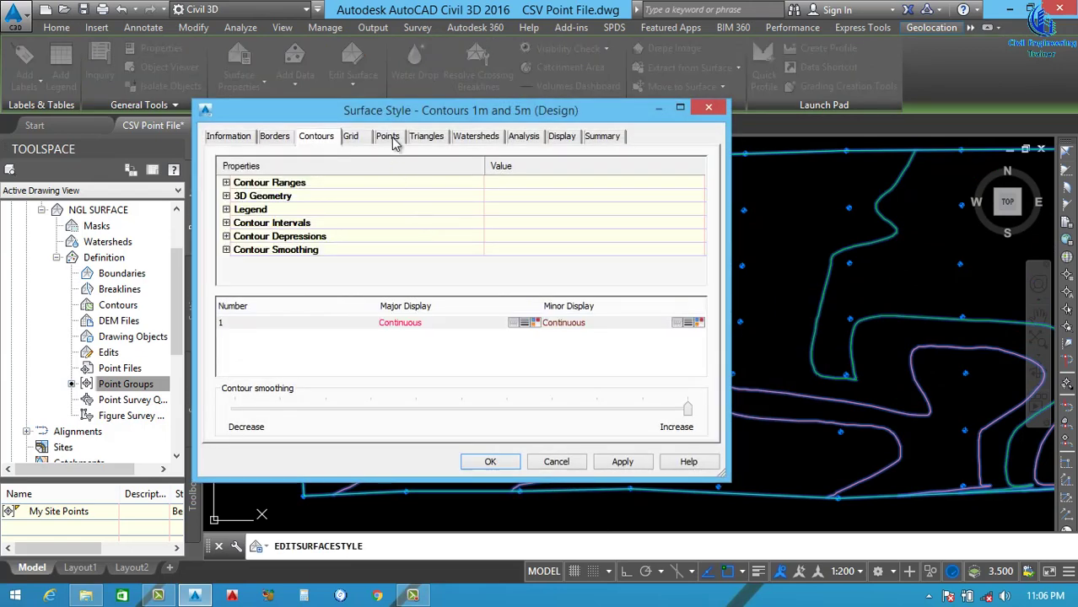
pyautogui.click(361, 140)
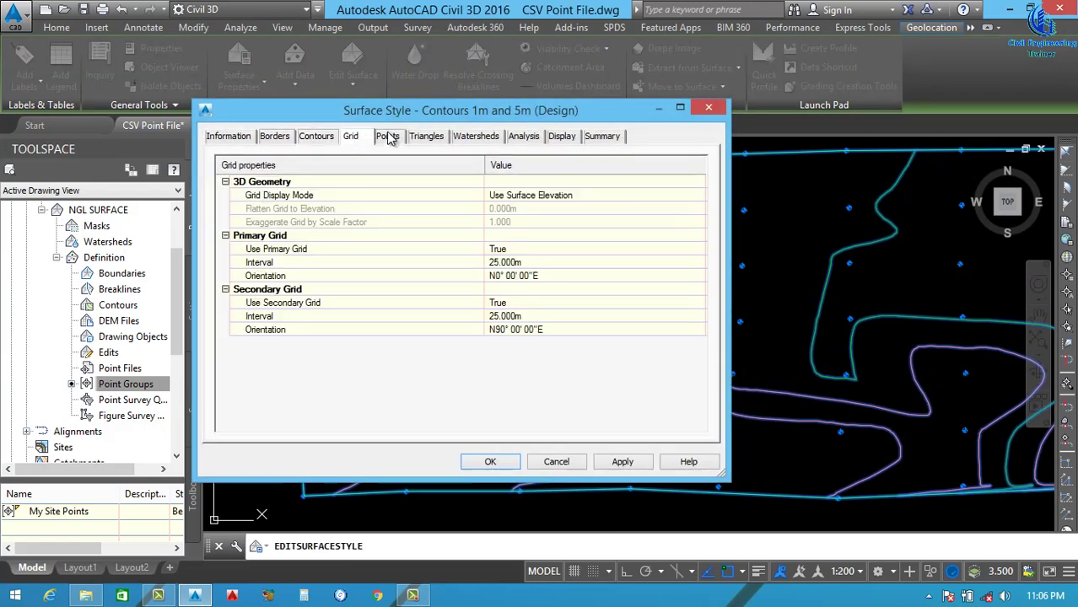
pyautogui.click(389, 137)
pyautogui.click(427, 137)
pyautogui.click(476, 139)
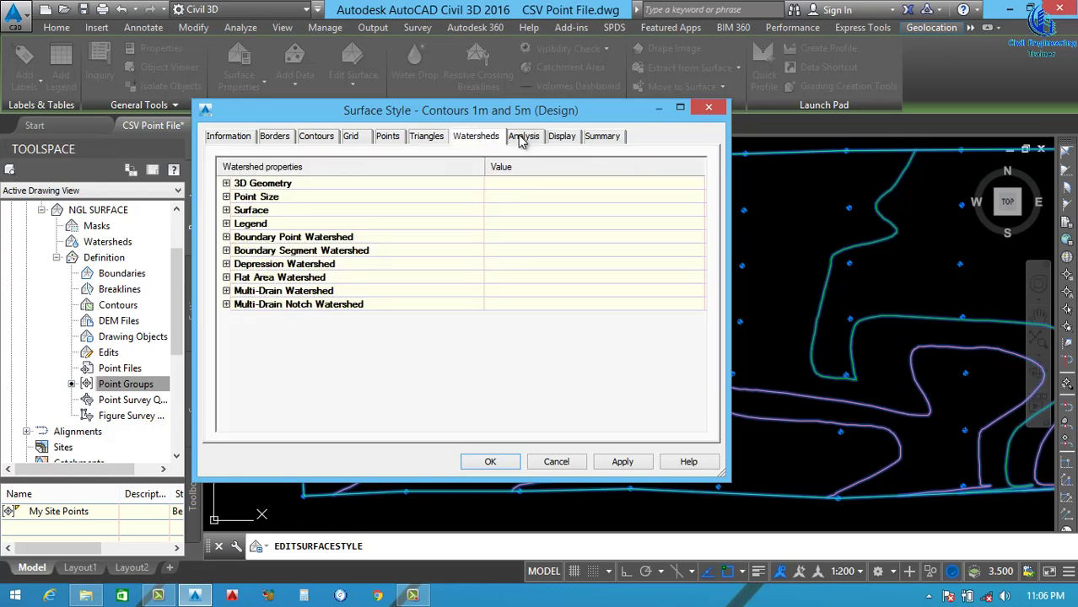
pyautogui.click(522, 138)
pyautogui.click(561, 137)
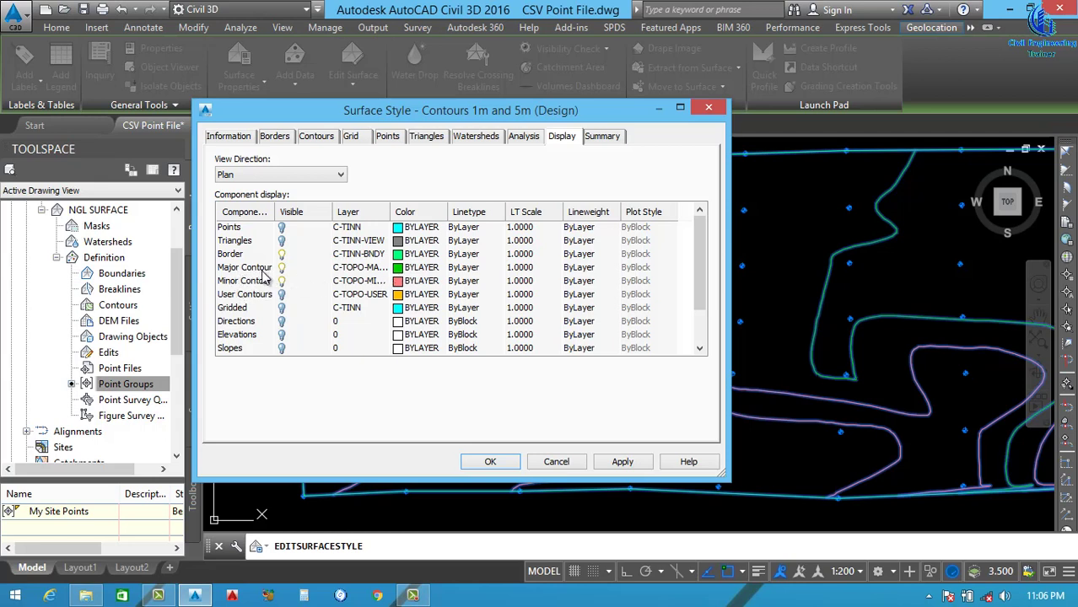
# Set the major contour color to red in the surface style's plan display
pyautogui.click(396, 267)
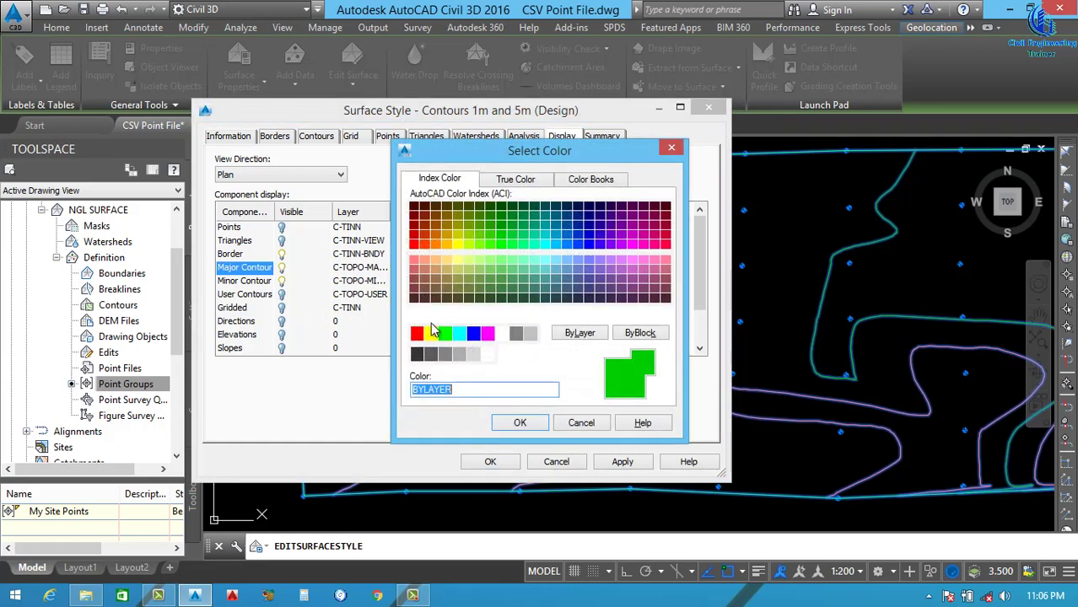
pyautogui.click(417, 334)
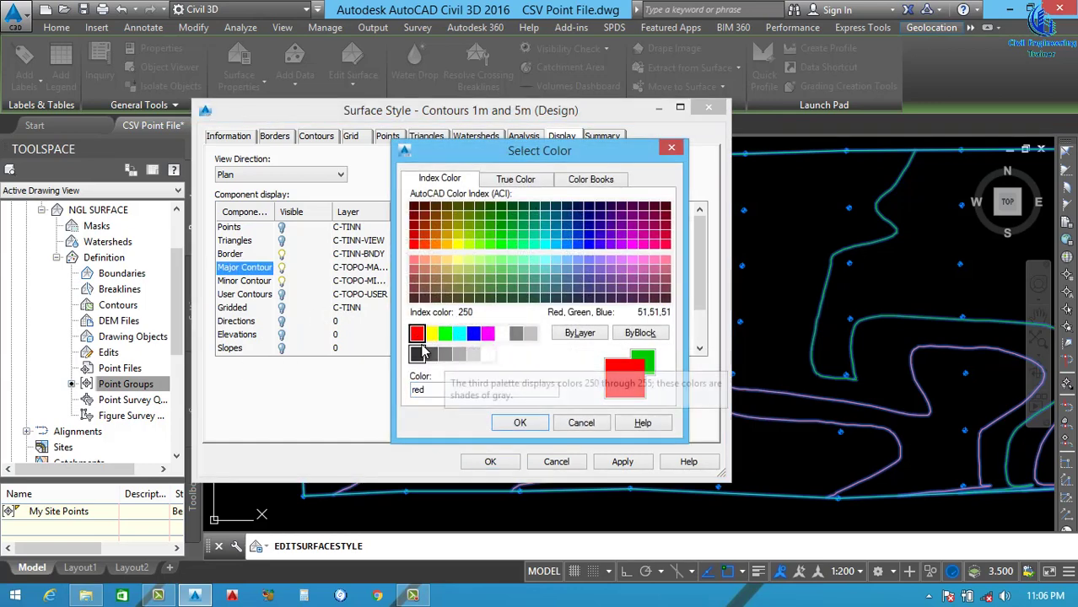
pyautogui.click(520, 424)
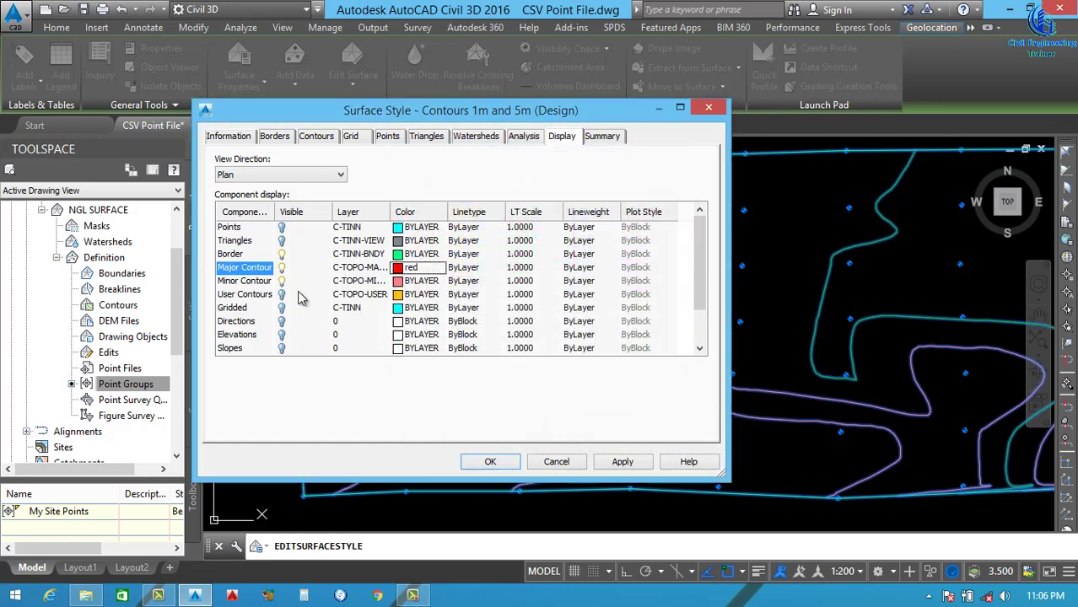
# Set the major contour color to green and the minor contour color to red, and apply the style
pyautogui.click(398, 268)
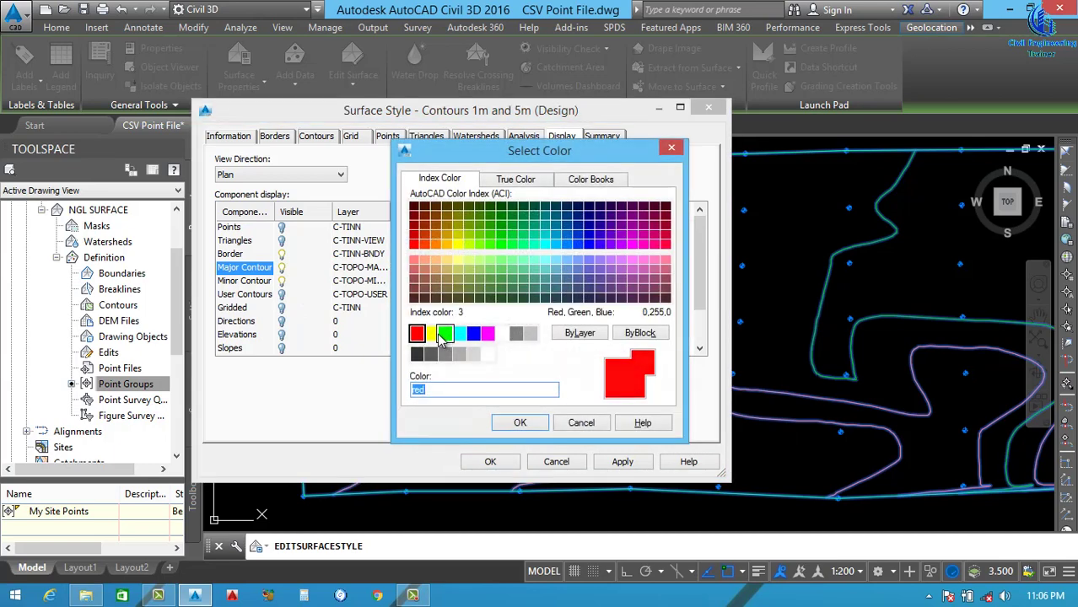
pyautogui.click(444, 335)
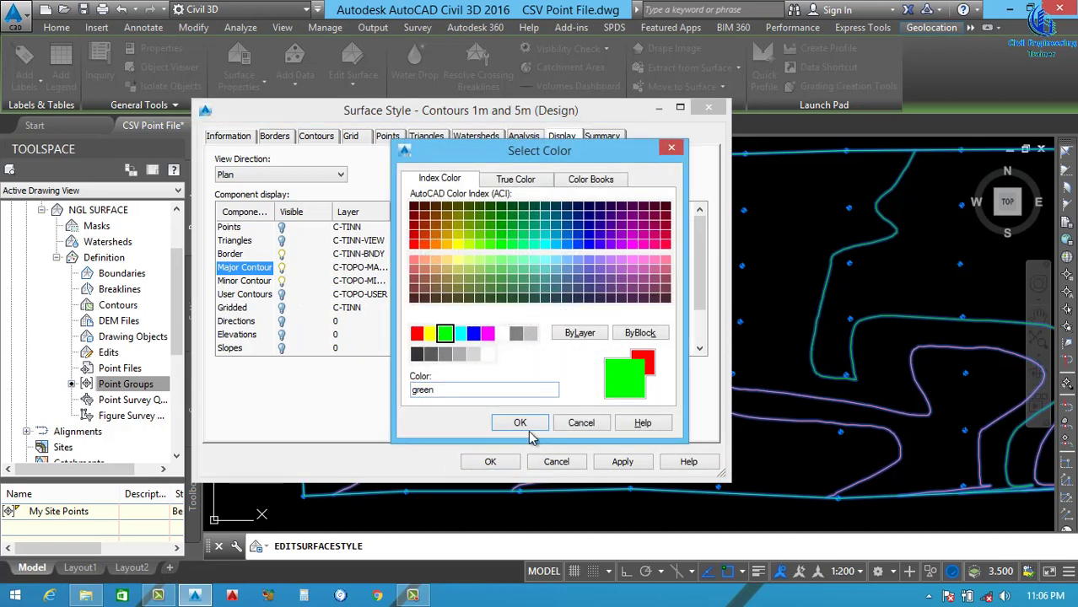
pyautogui.click(520, 423)
pyautogui.click(405, 280)
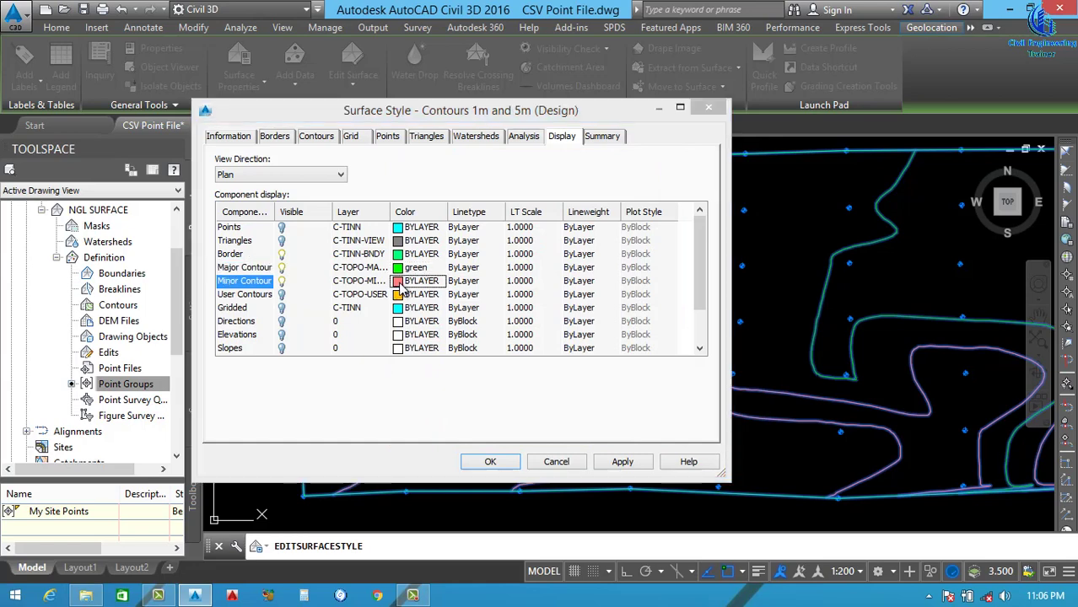
pyautogui.click(417, 334)
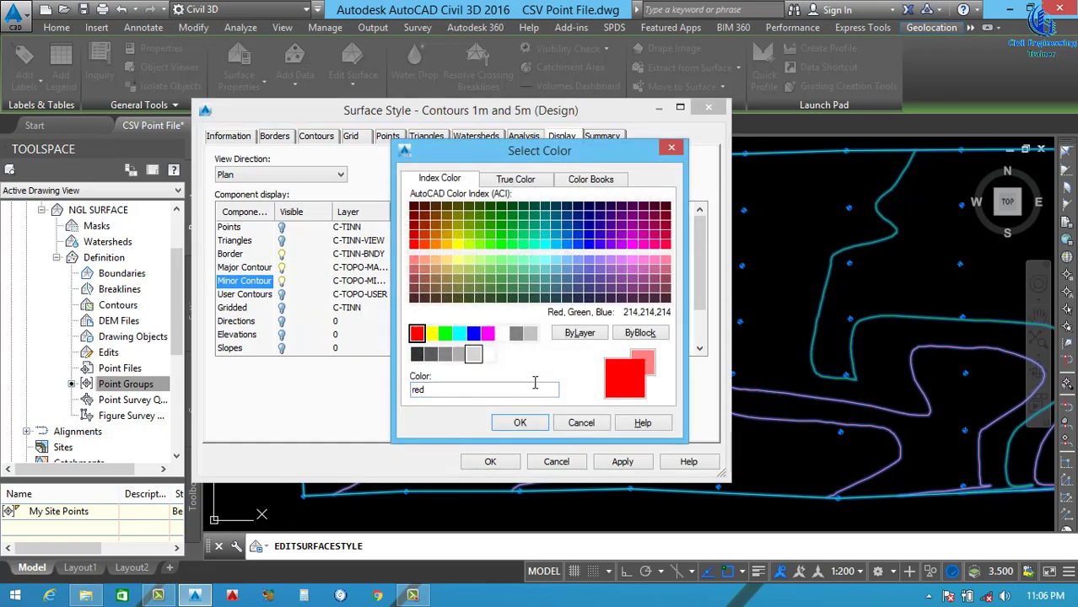
pyautogui.click(519, 422)
pyautogui.click(622, 464)
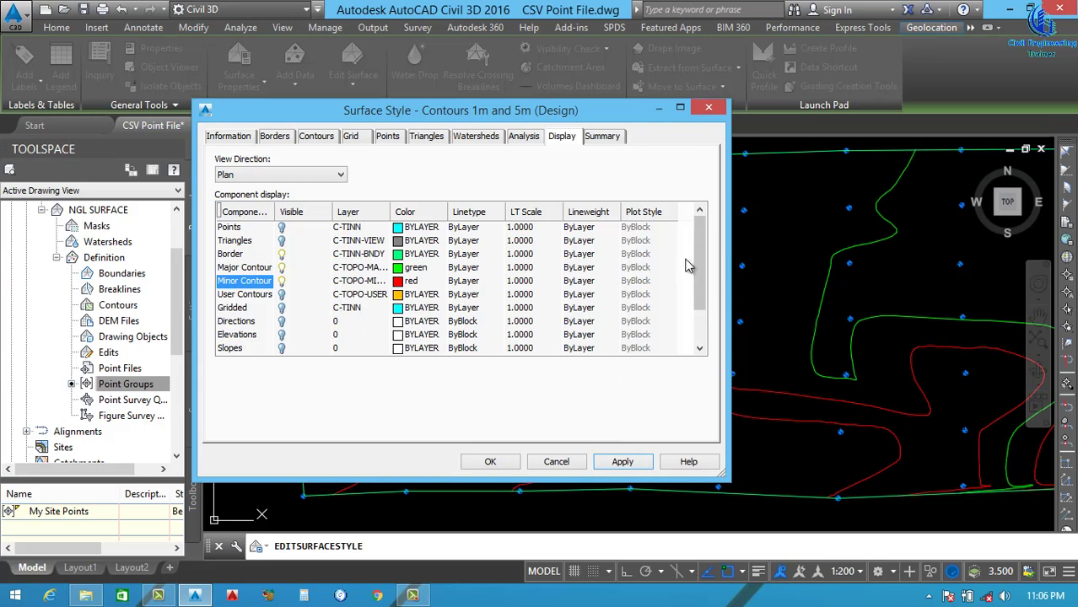
# Make the Elevations component visible in the surface style's plan display, apply it and close the style
pyautogui.moveTo(697, 256); pyautogui.dragTo(697, 300)
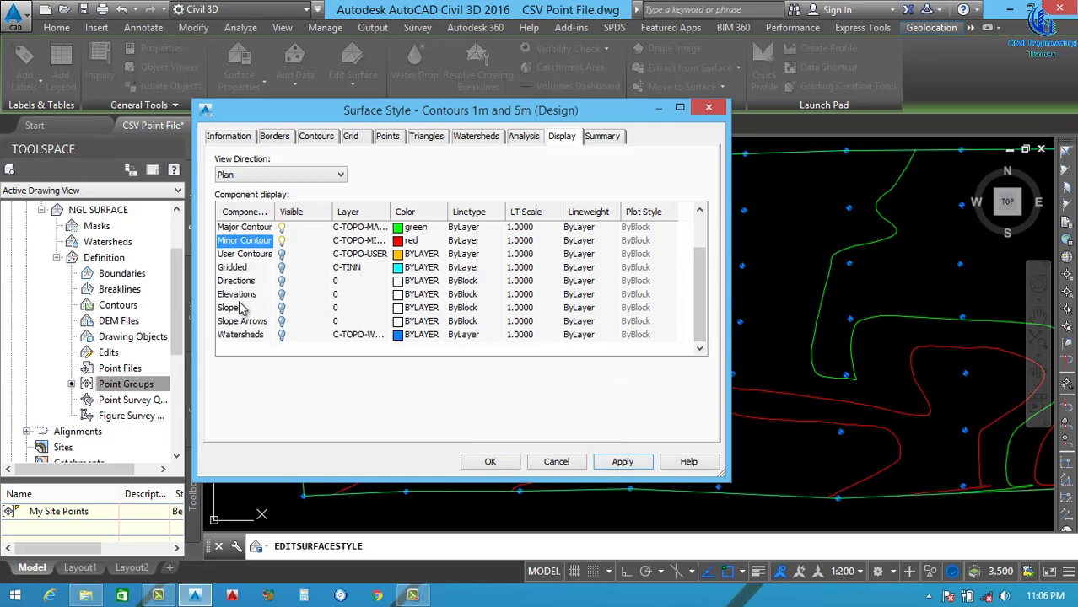
pyautogui.click(281, 295)
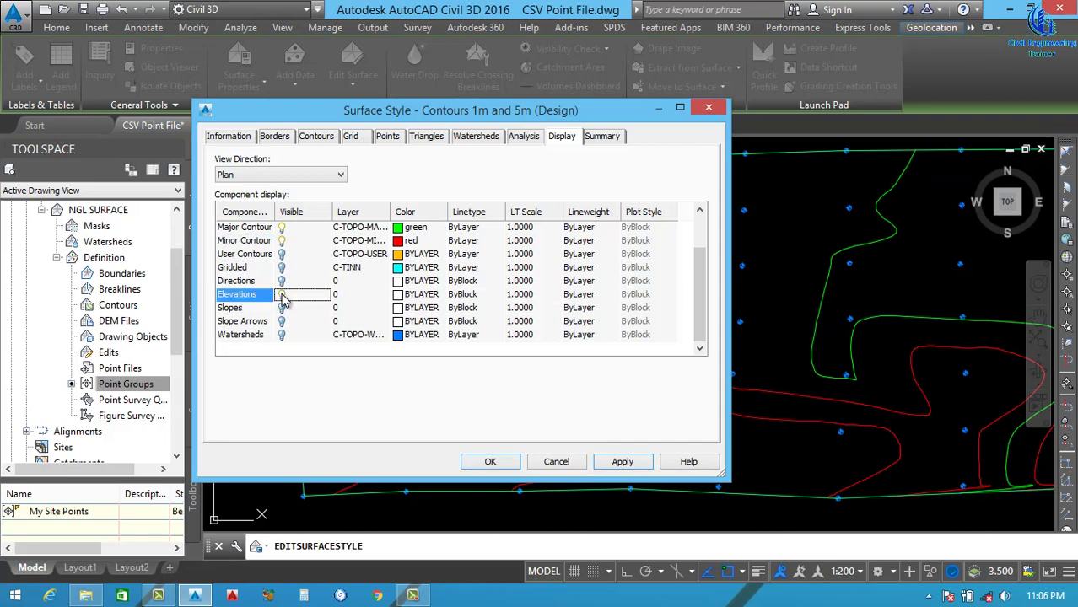
pyautogui.click(631, 461)
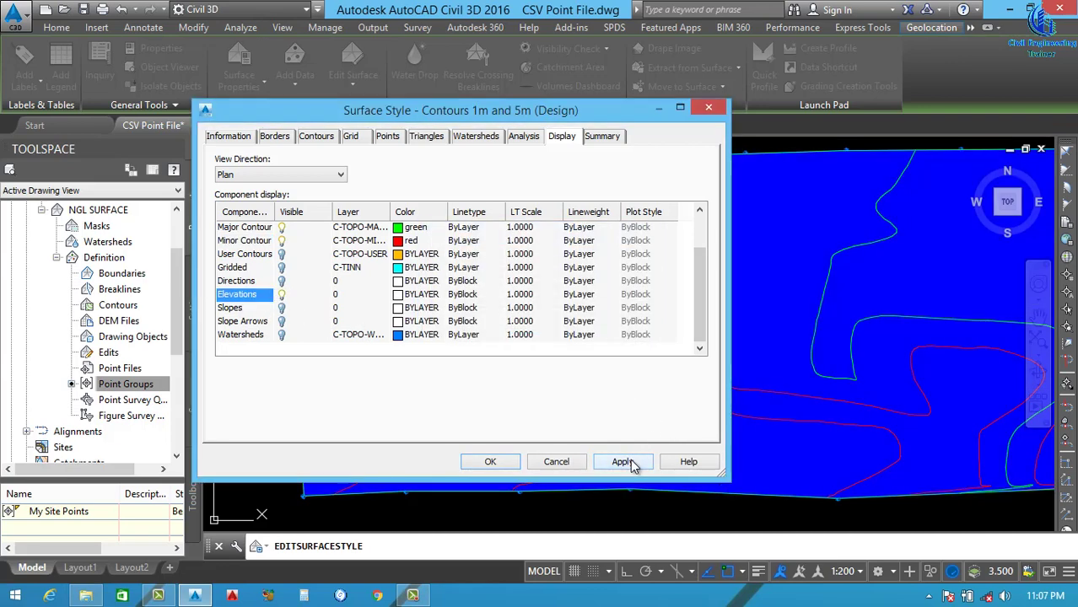
pyautogui.click(491, 460)
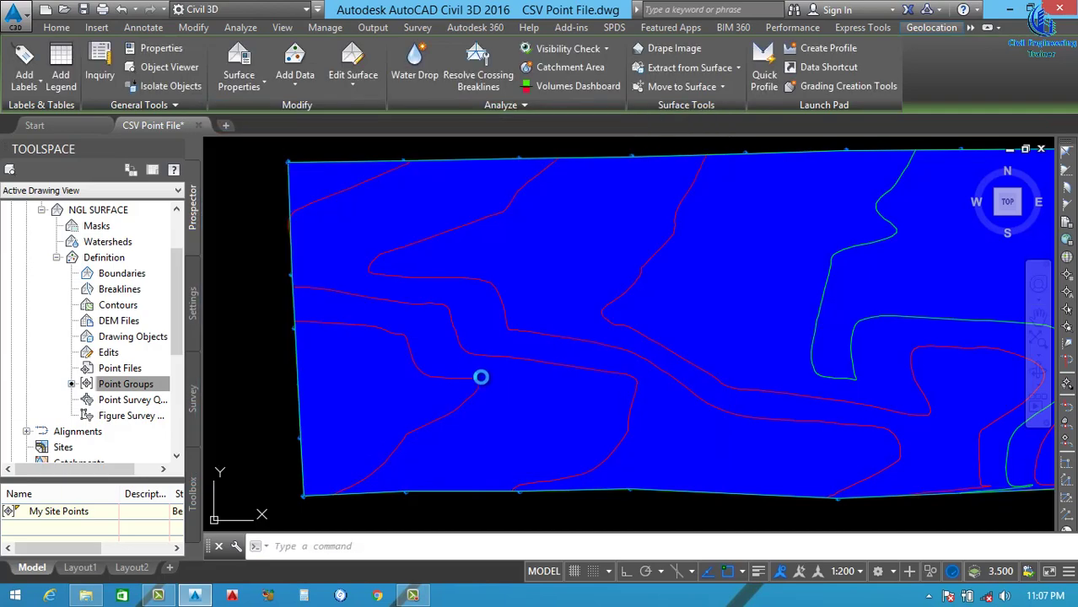
# Examine the elevation shading and the recolored contours along the surface, especially around the closed contours in its eastern half
pyautogui.scroll(-5, 469, 370)
pyautogui.press('Escape')
pyautogui.scroll(-1, 605, 359)
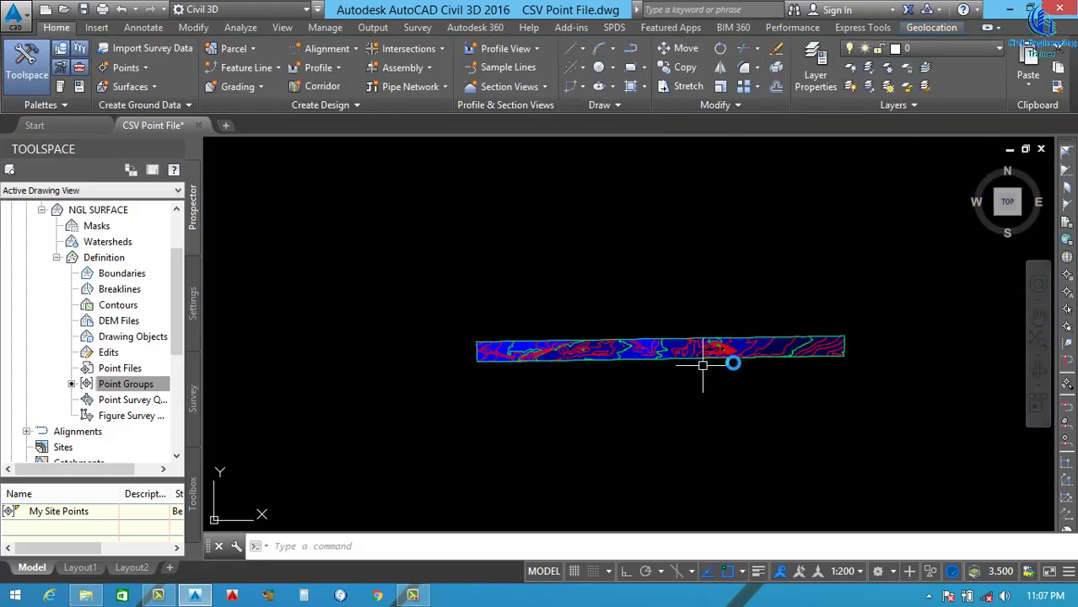
pyautogui.scroll(4, 669, 333)
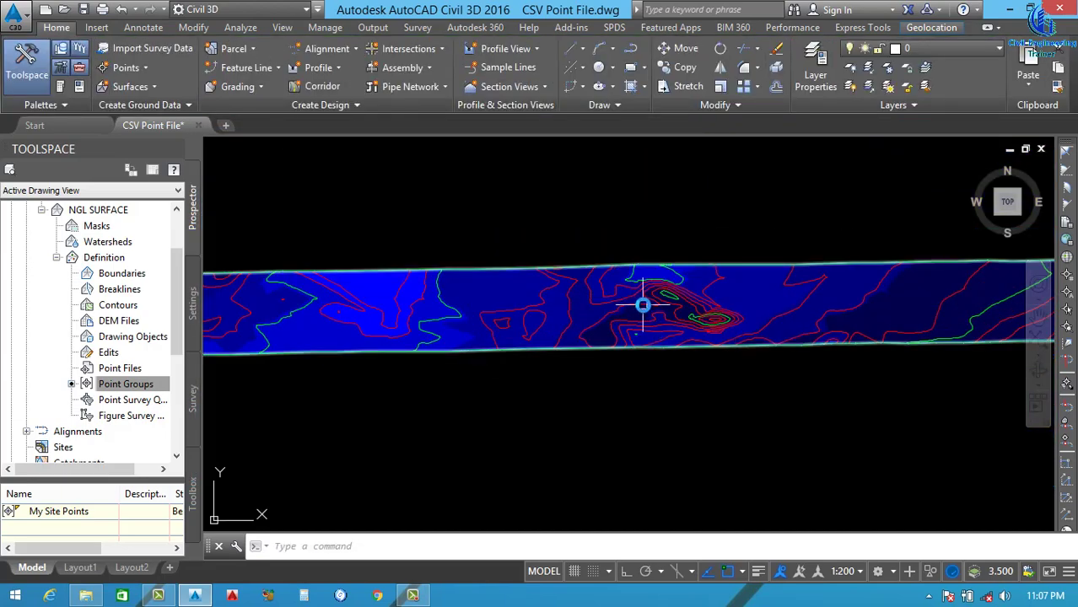
pyautogui.scroll(6, 654, 304)
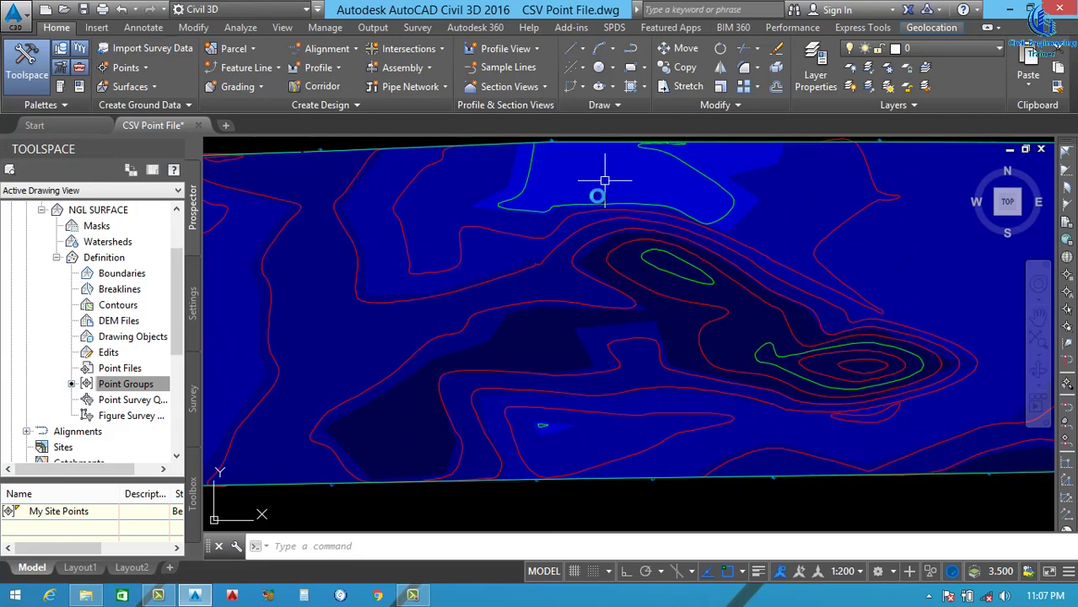
pyautogui.scroll(-2, 630, 306)
pyautogui.scroll(5, 635, 292)
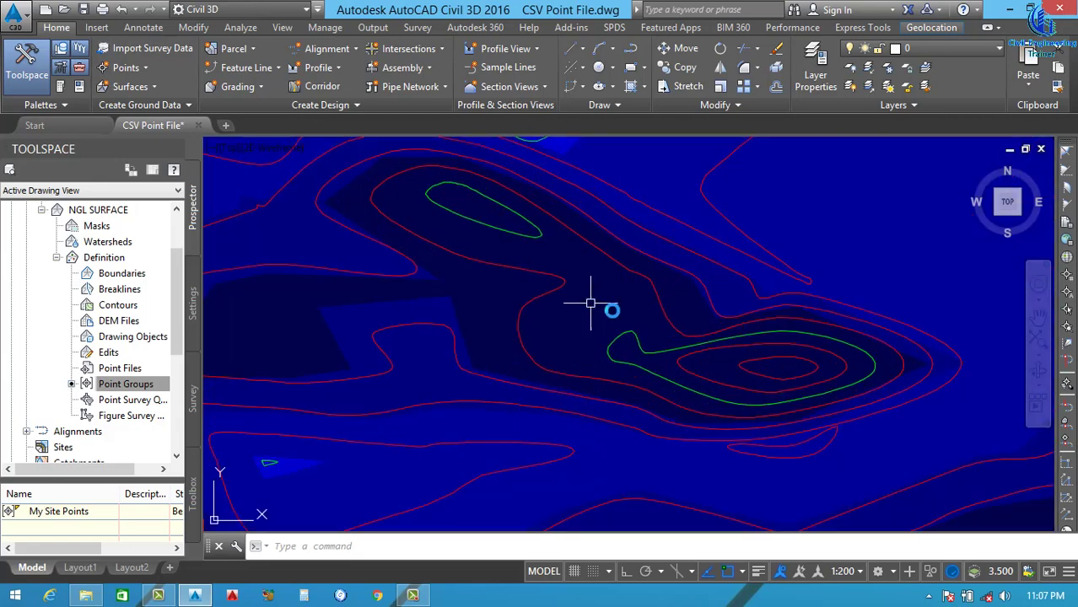
pyautogui.scroll(-1, 611, 312)
pyautogui.scroll(2, 617, 312)
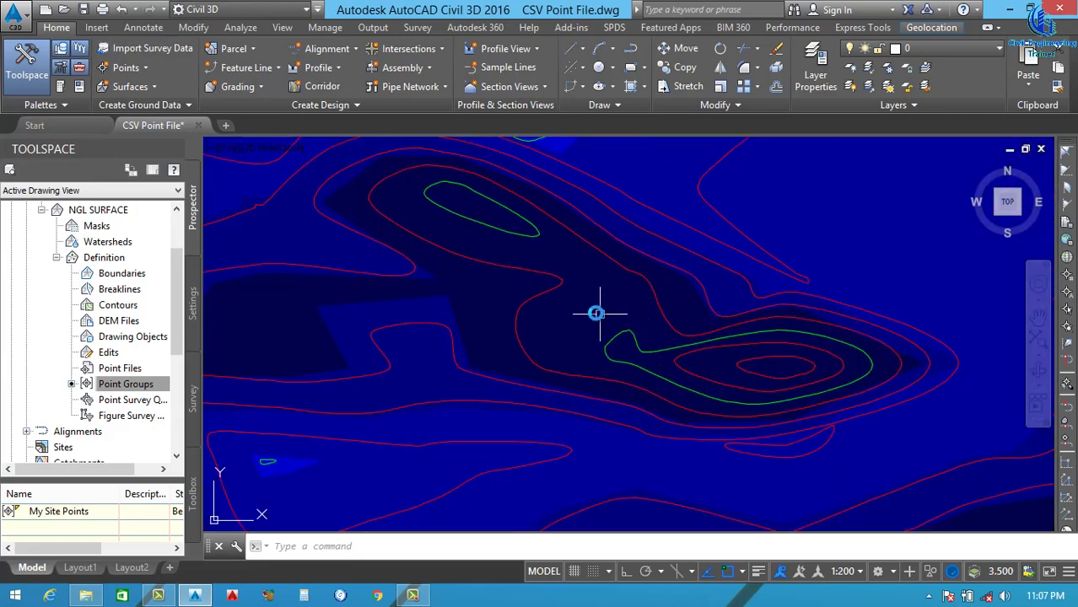
pyautogui.scroll(2, 654, 361)
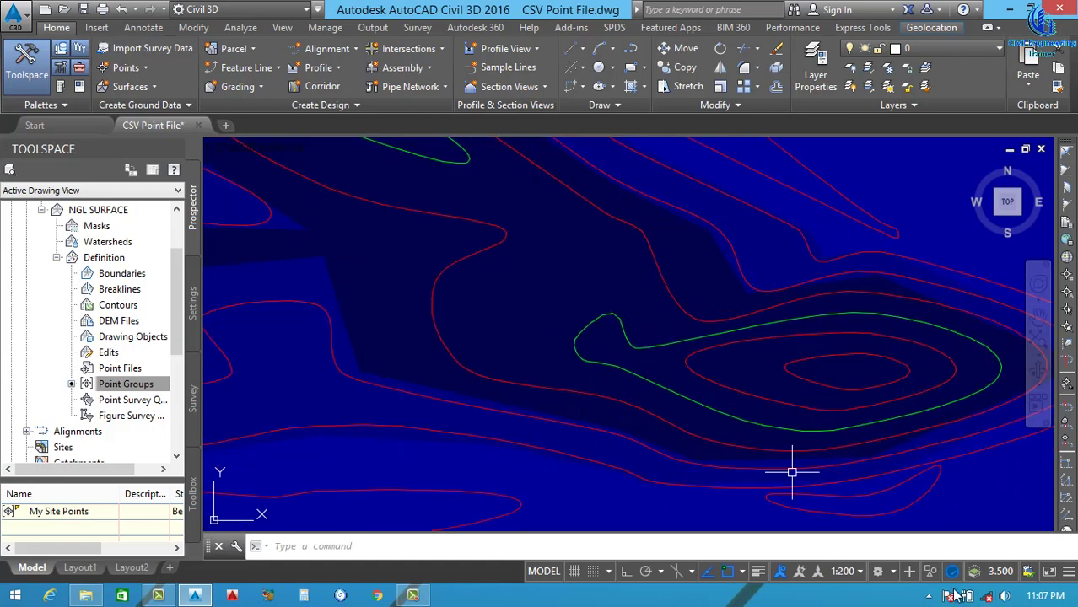
pyautogui.scroll(-2, 656, 354)
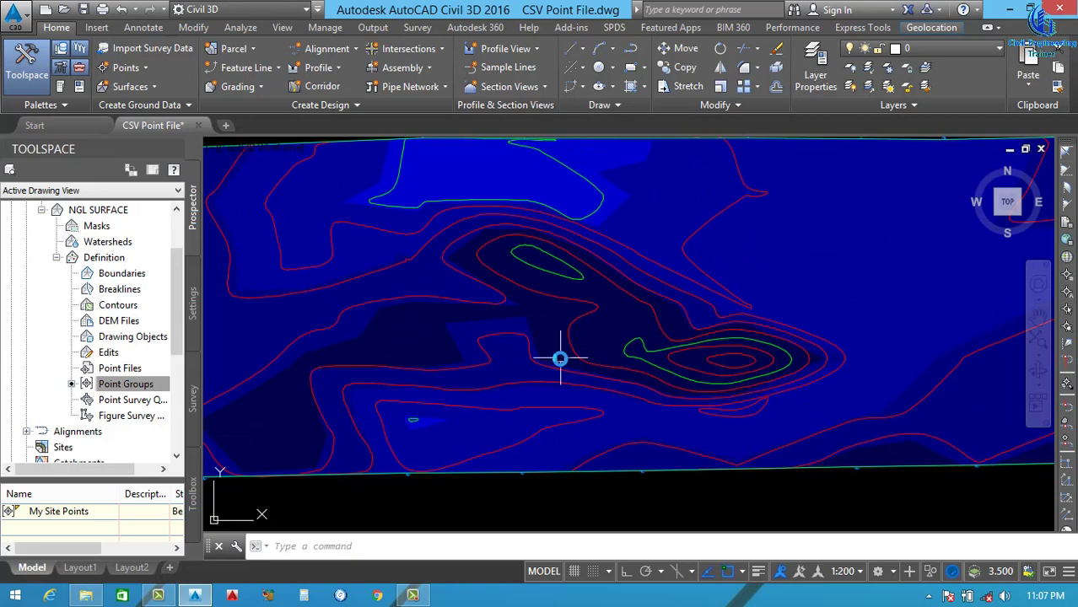
pyautogui.scroll(-2, 560, 360)
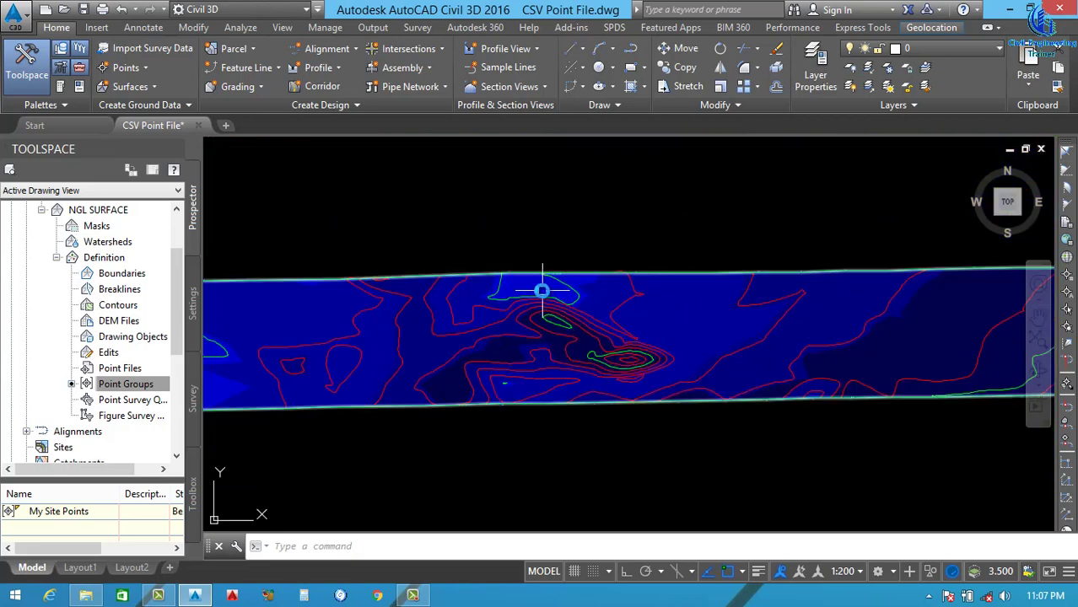
# Examine the elevation shading and contours over the whole strip, then closely at its western end and around the closed contours east of it
pyautogui.scroll(2, 542, 290)
pyautogui.scroll(-3, 525, 282)
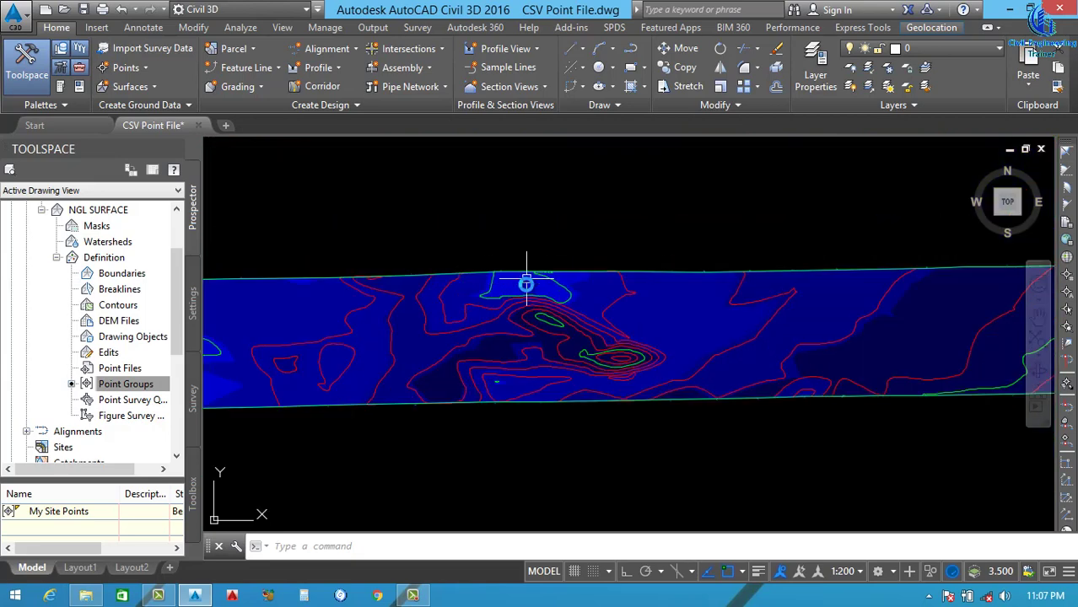
pyautogui.scroll(-1, 645, 327)
pyautogui.scroll(-2, 530, 322)
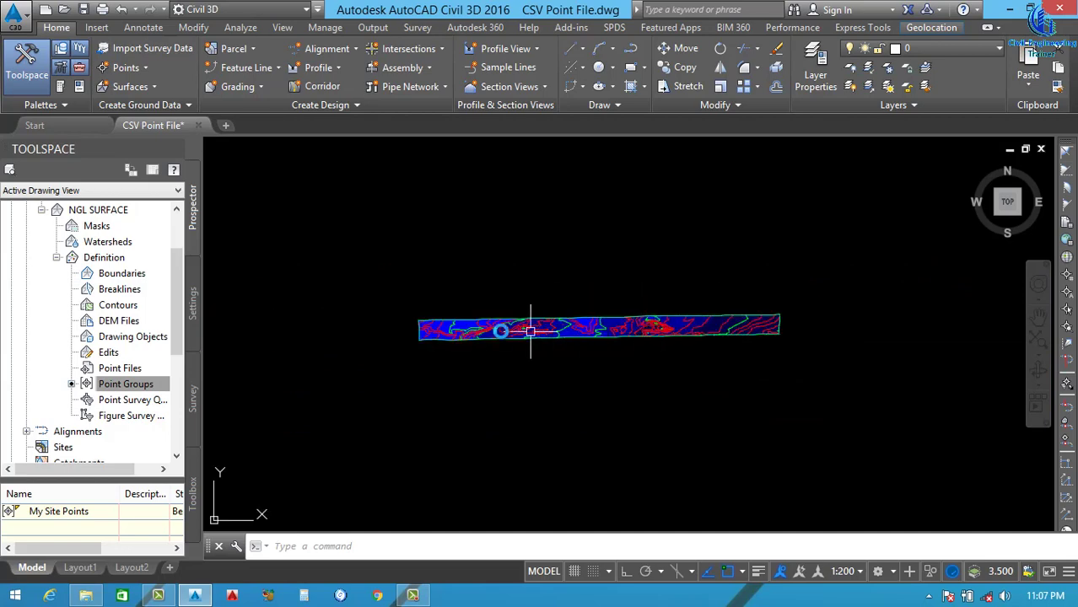
pyautogui.scroll(4, 414, 327)
pyautogui.scroll(2, 419, 319)
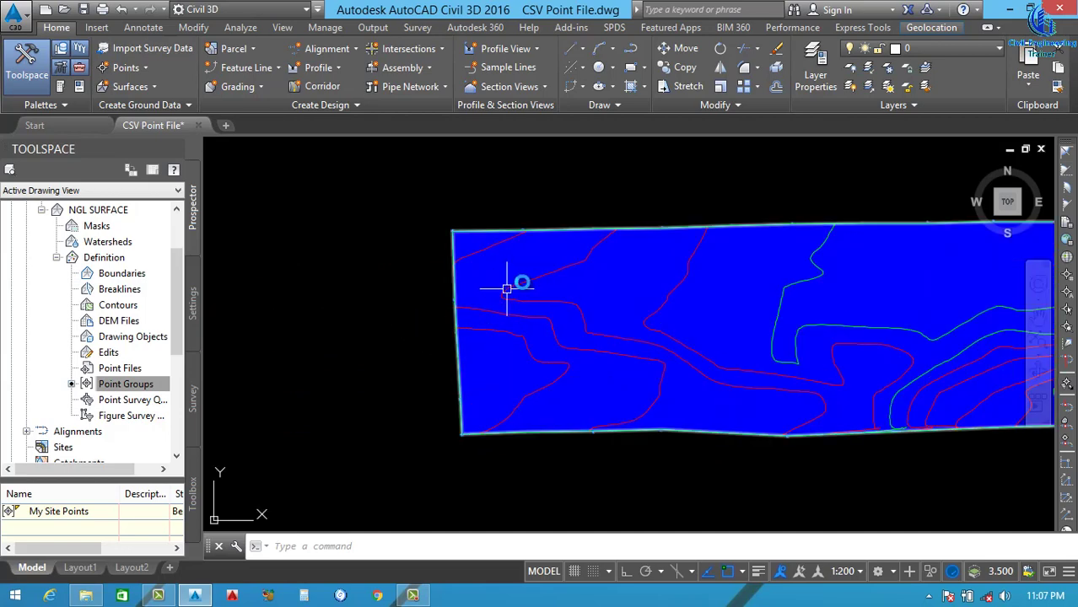
pyautogui.scroll(-3, 523, 281)
pyautogui.scroll(4, 530, 284)
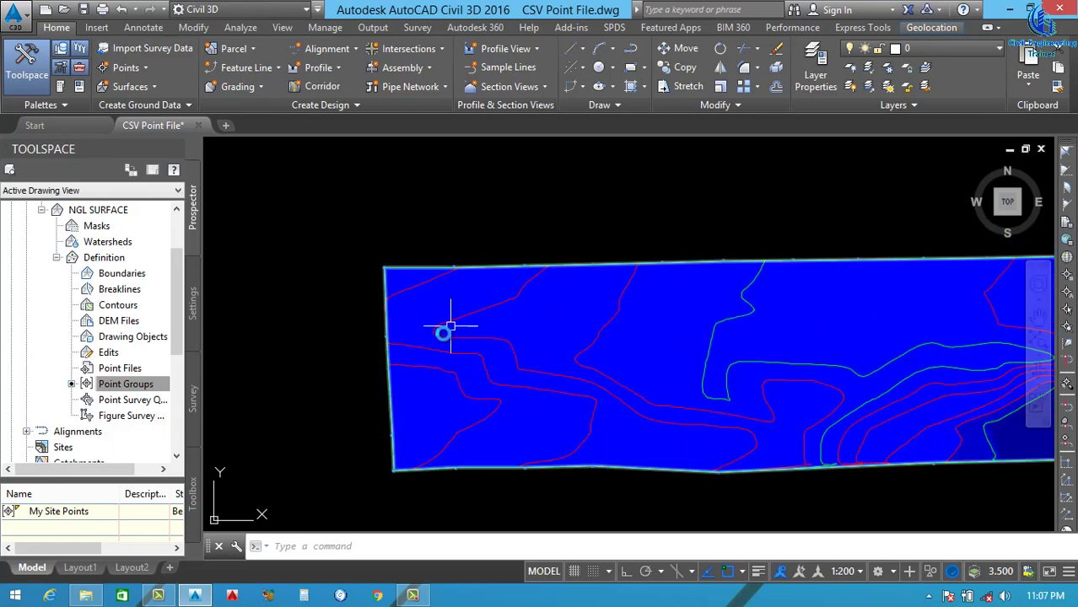
pyautogui.scroll(-2, 453, 358)
pyautogui.scroll(4, 473, 354)
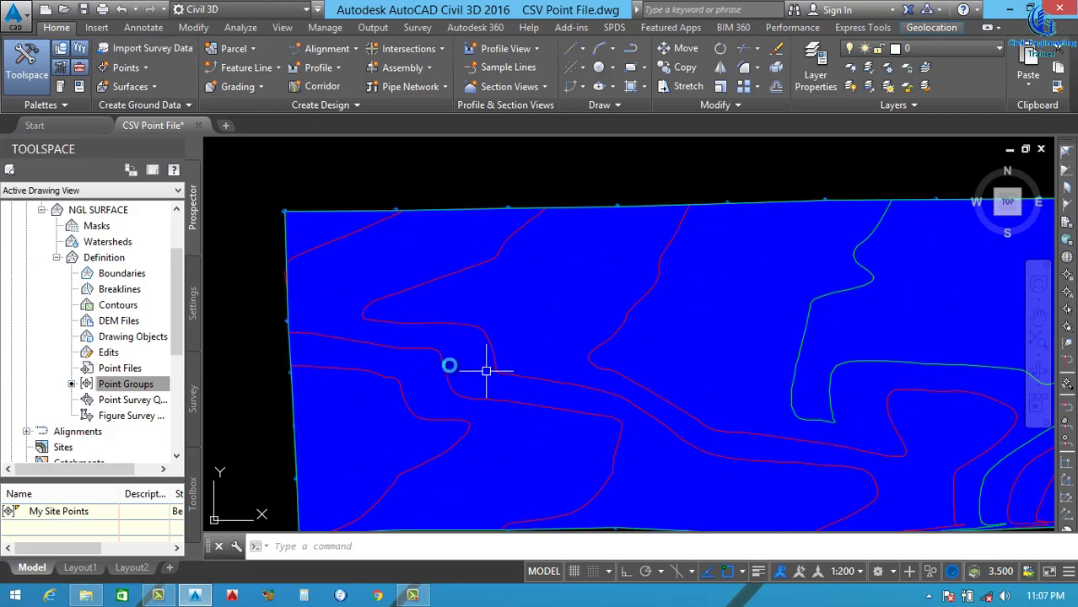
pyautogui.scroll(-3, 485, 371)
pyautogui.scroll(4, 759, 369)
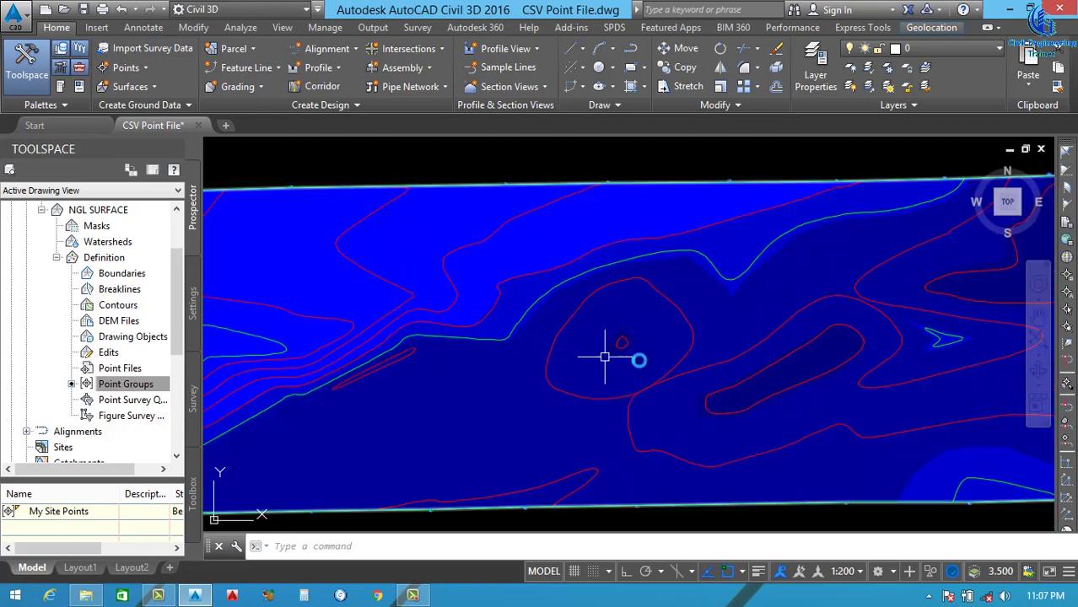
# Add a single contour label to the red minor contour just west of the first green major contour at the surface's western end
pyautogui.scroll(-5, 605, 356)
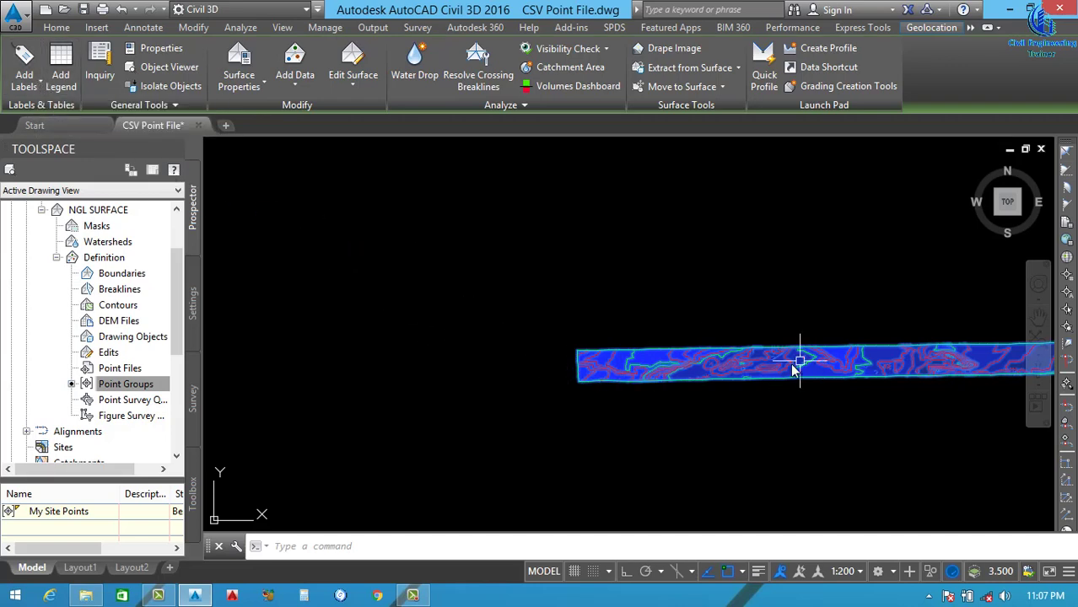
pyautogui.click(38, 81)
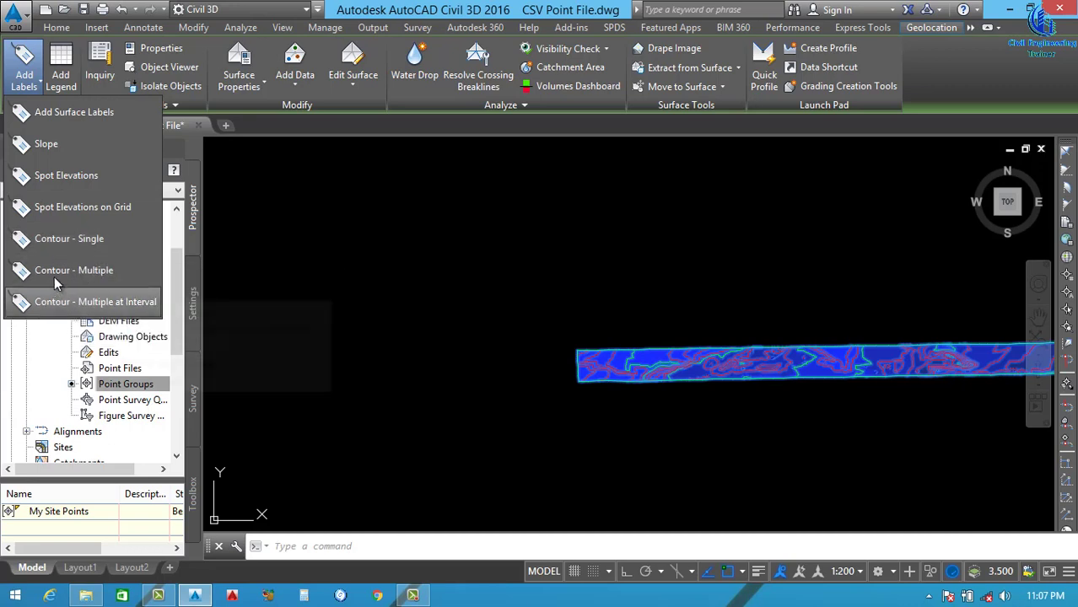
pyautogui.click(89, 241)
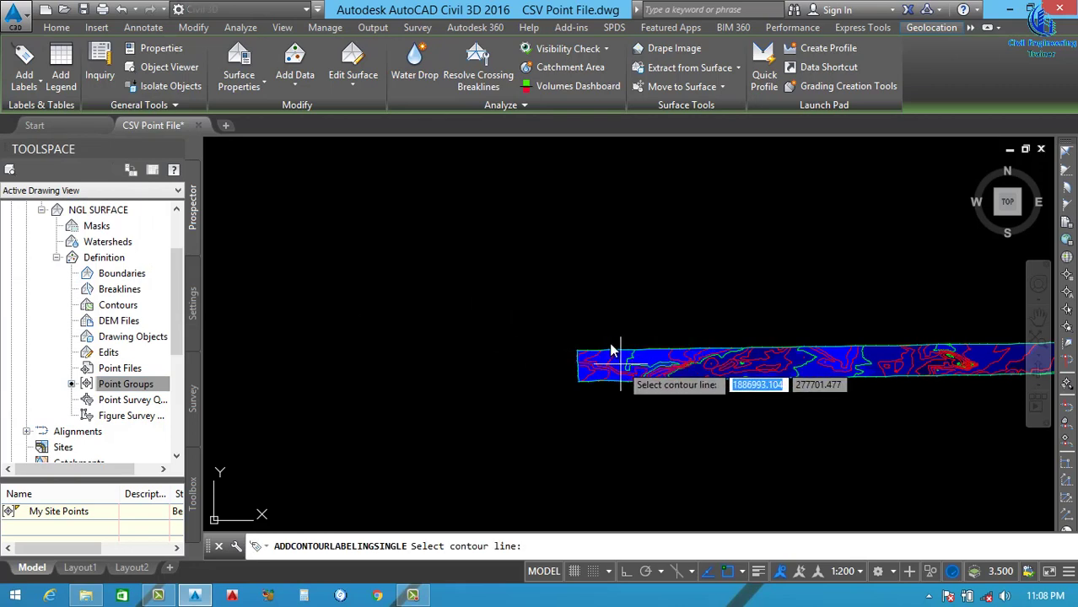
pyautogui.scroll(2, 555, 373)
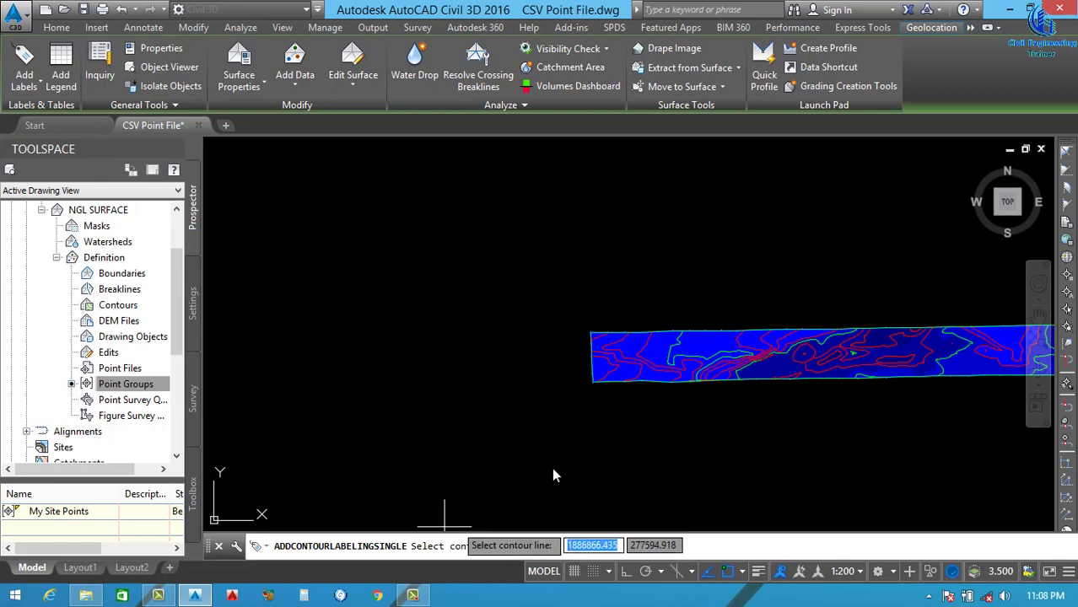
pyautogui.scroll(5, 672, 344)
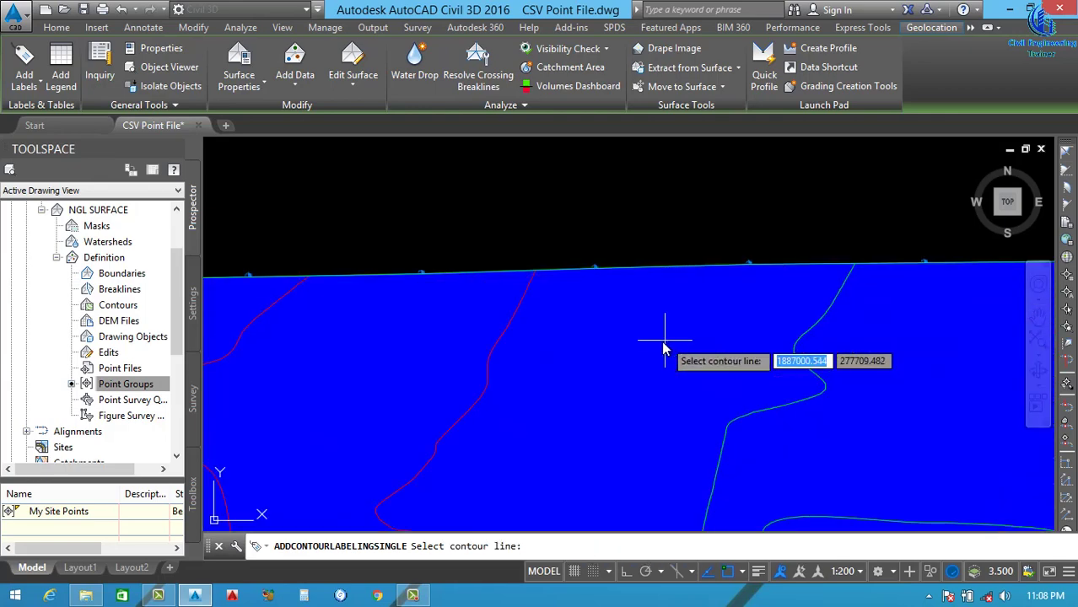
pyautogui.click(483, 390)
pyautogui.scroll(3, 470, 404)
pyautogui.scroll(-2, 570, 279)
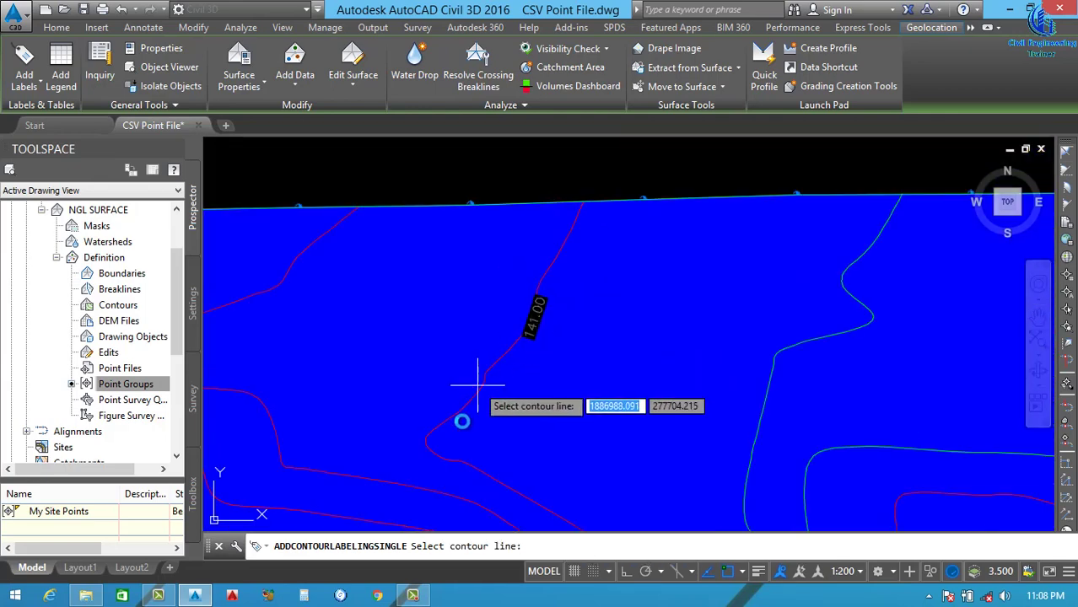
# Place further single labels at the bend and lower stretch of the same red contour, and end the labeling
pyautogui.scroll(2, 451, 435)
pyautogui.scroll(-1, 443, 439)
pyautogui.click(453, 462)
pyautogui.scroll(-3, 618, 411)
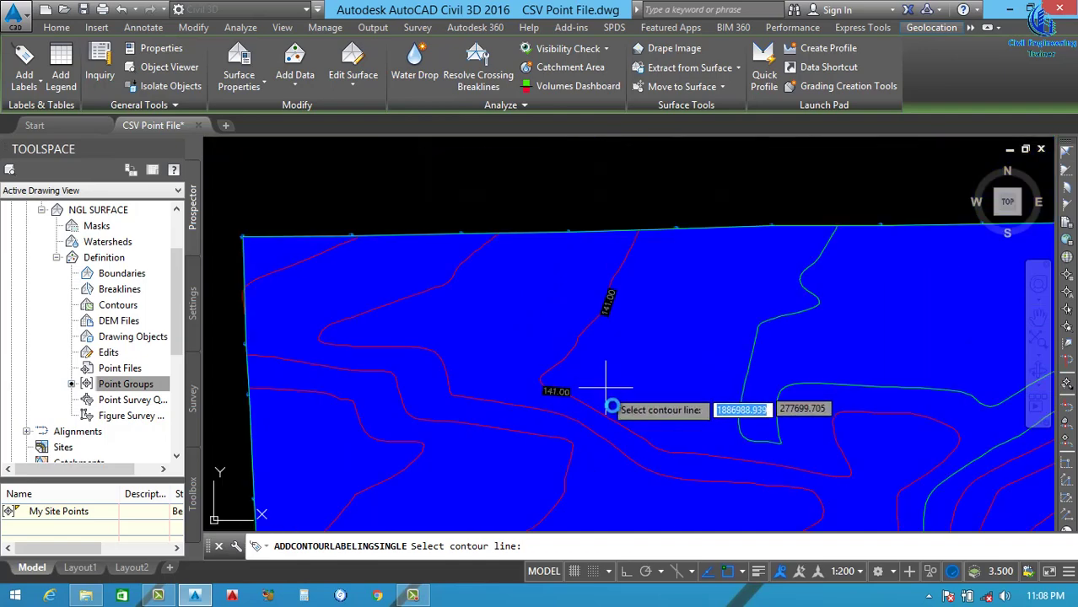
pyautogui.scroll(-5, 590, 358)
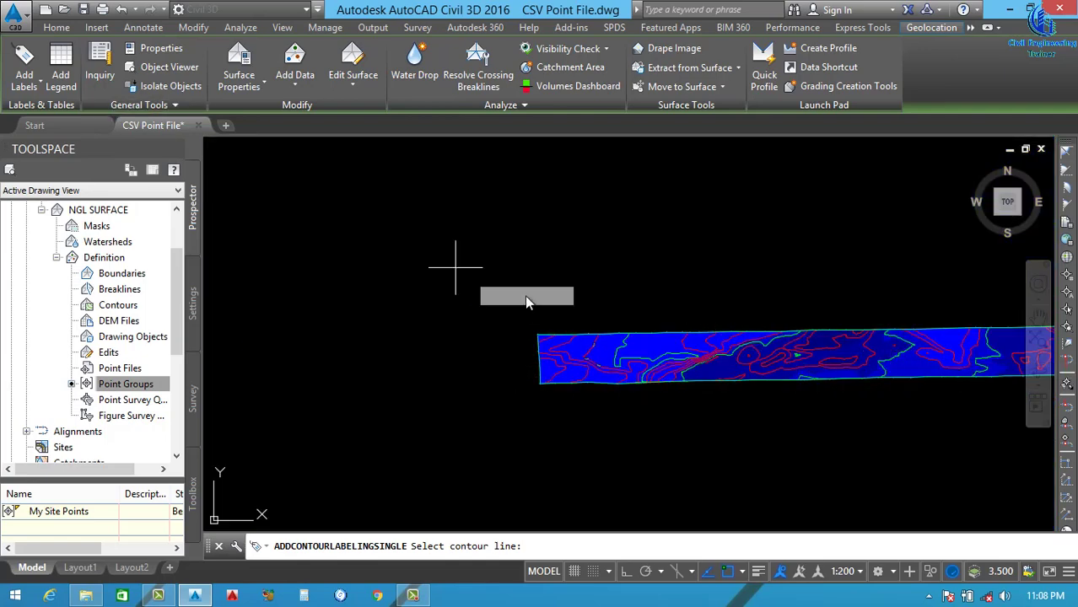
pyautogui.press('Escape')
pyautogui.scroll(6, 586, 363)
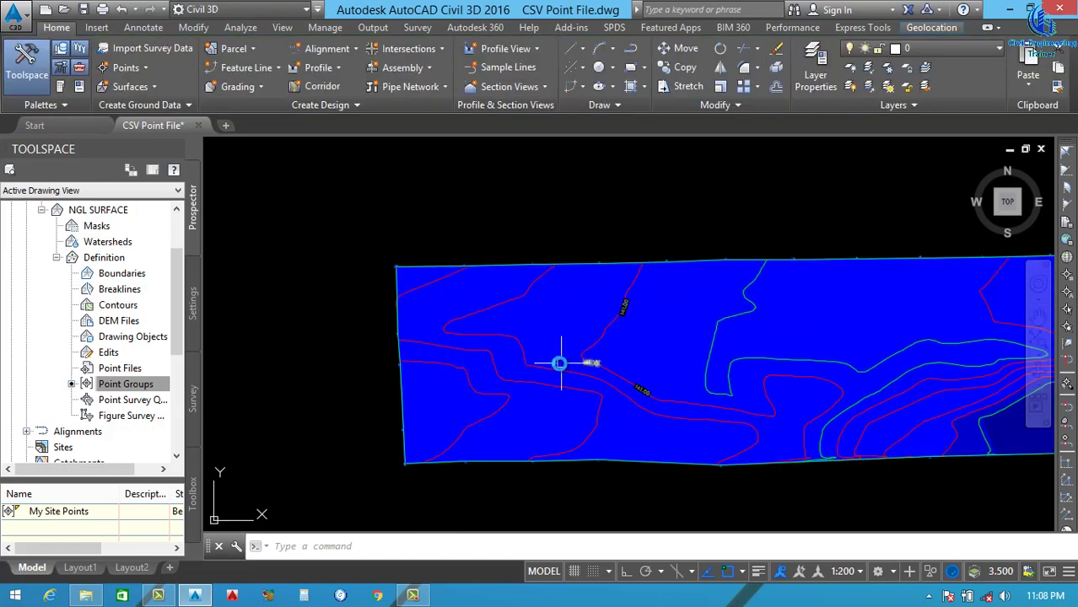
pyautogui.click(559, 363)
pyautogui.click(548, 367)
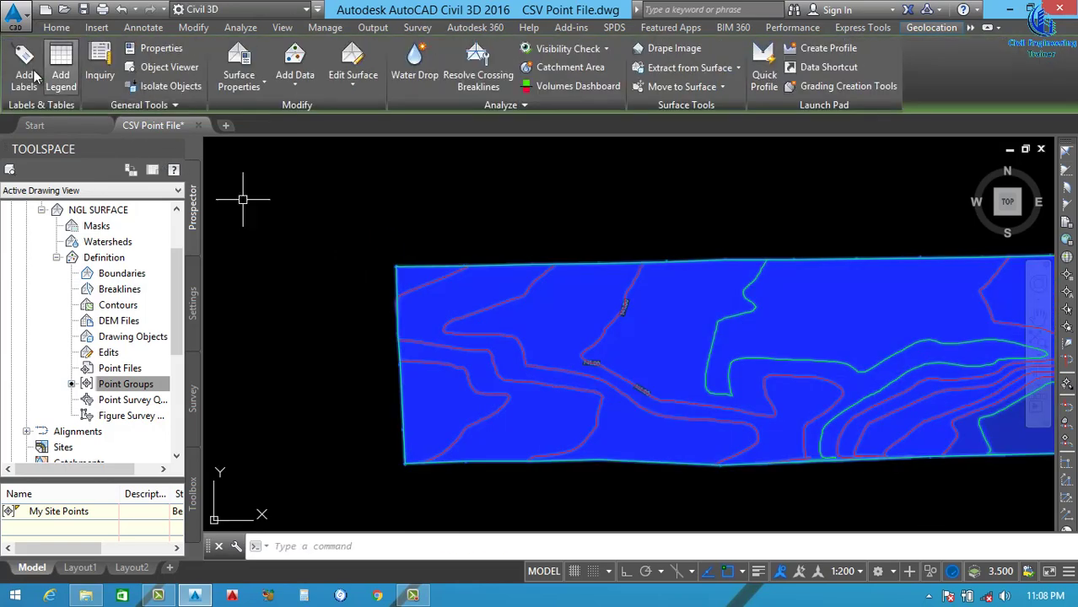
pyautogui.click(34, 89)
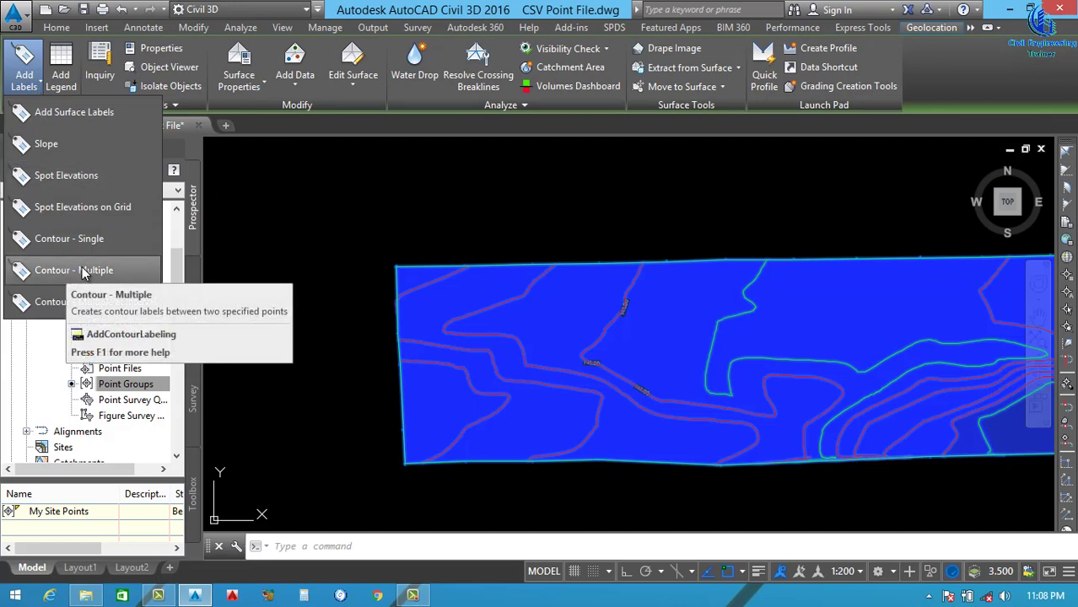
pyautogui.click(112, 272)
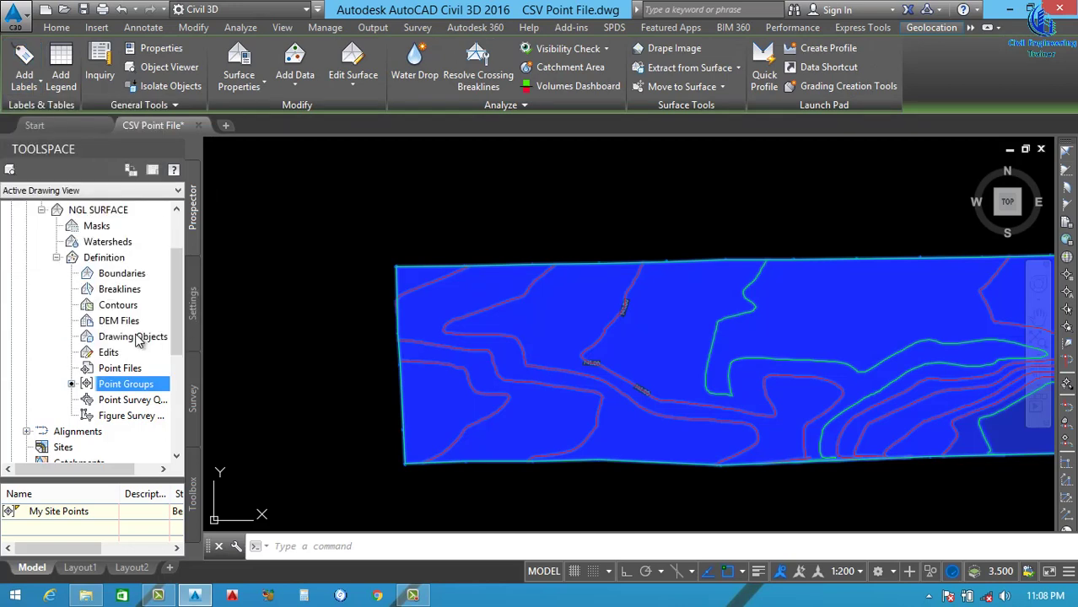
pyautogui.click(30, 89)
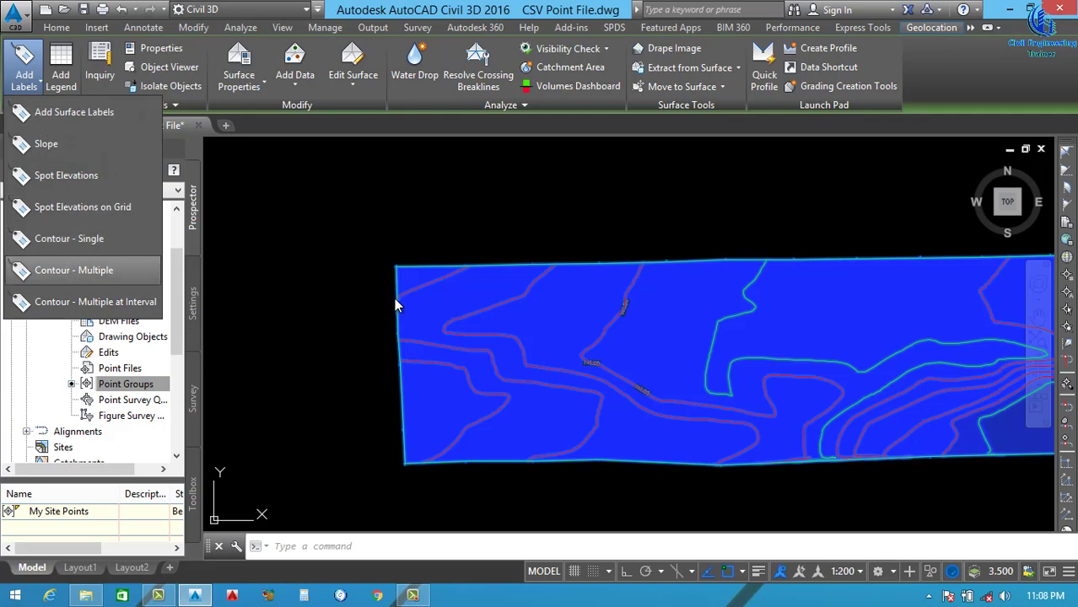
pyautogui.click(73, 269)
pyautogui.click(505, 228)
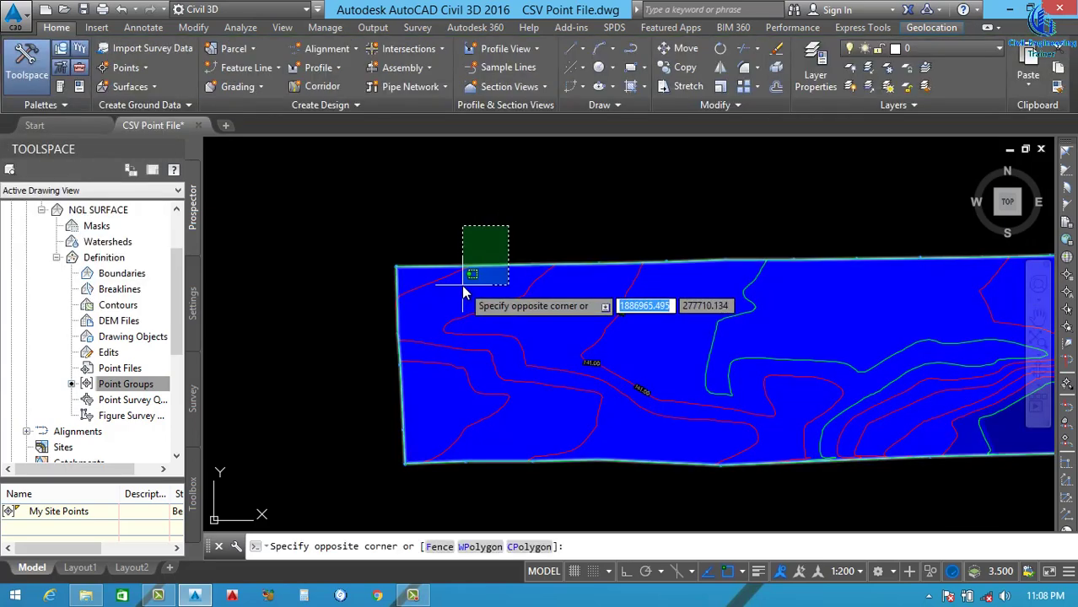
pyautogui.click(465, 287)
pyautogui.press('Escape')
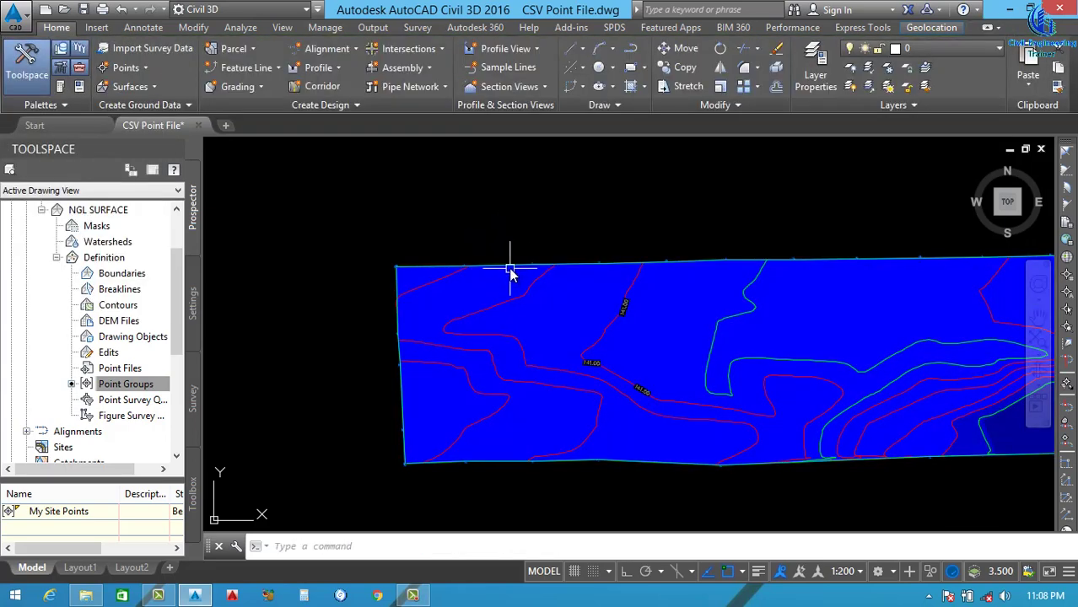
# Add multiple contour labels to the surface along a line from its western edge eastward across the northern side's first contours
pyautogui.click(510, 272)
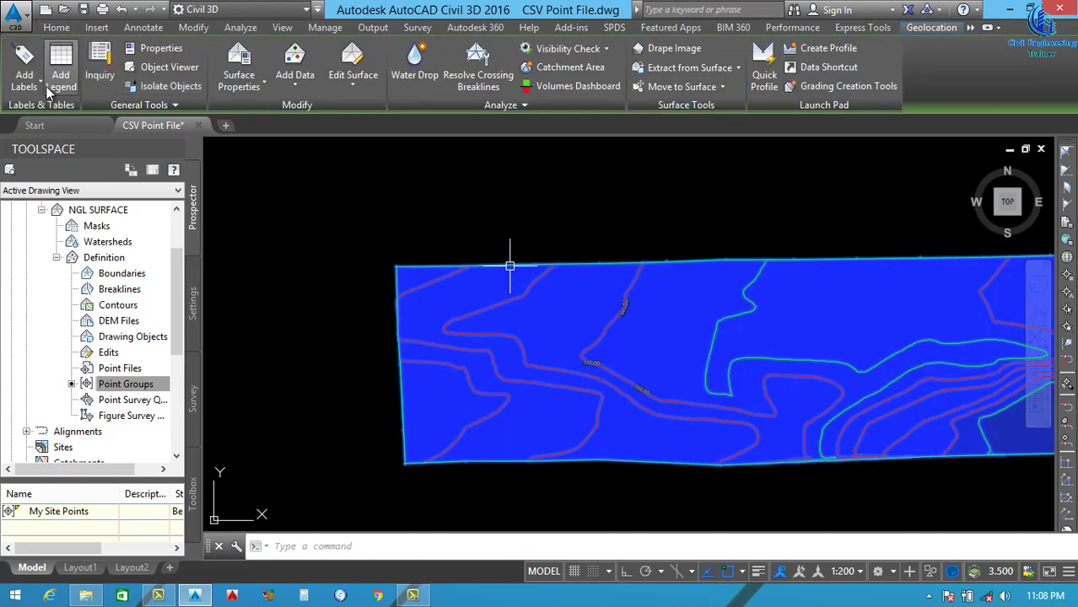
pyautogui.click(35, 84)
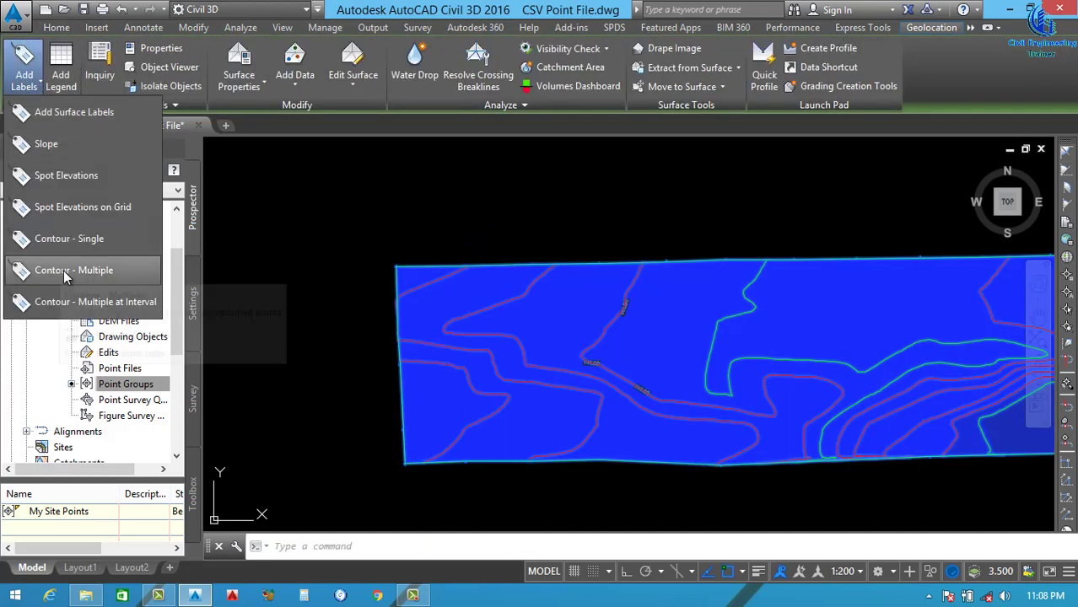
pyautogui.click(85, 270)
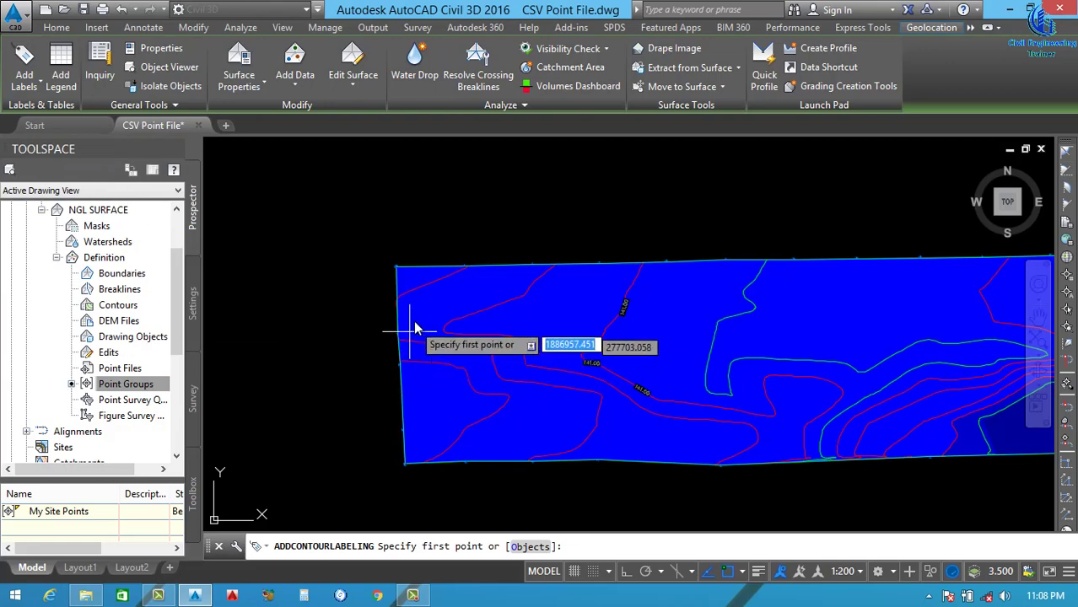
pyautogui.click(382, 302)
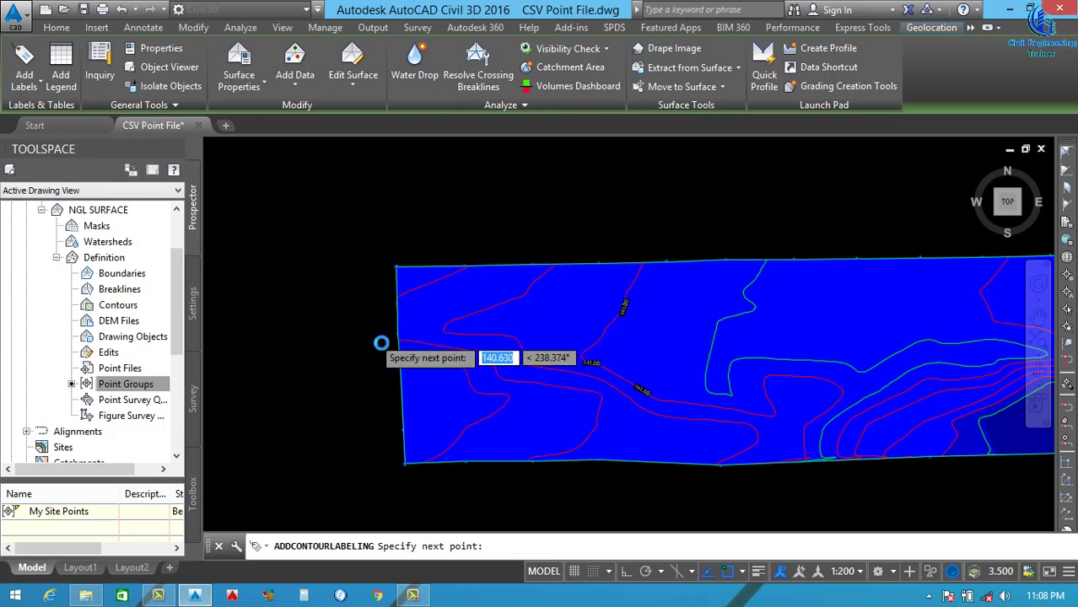
pyautogui.scroll(-5, 381, 343)
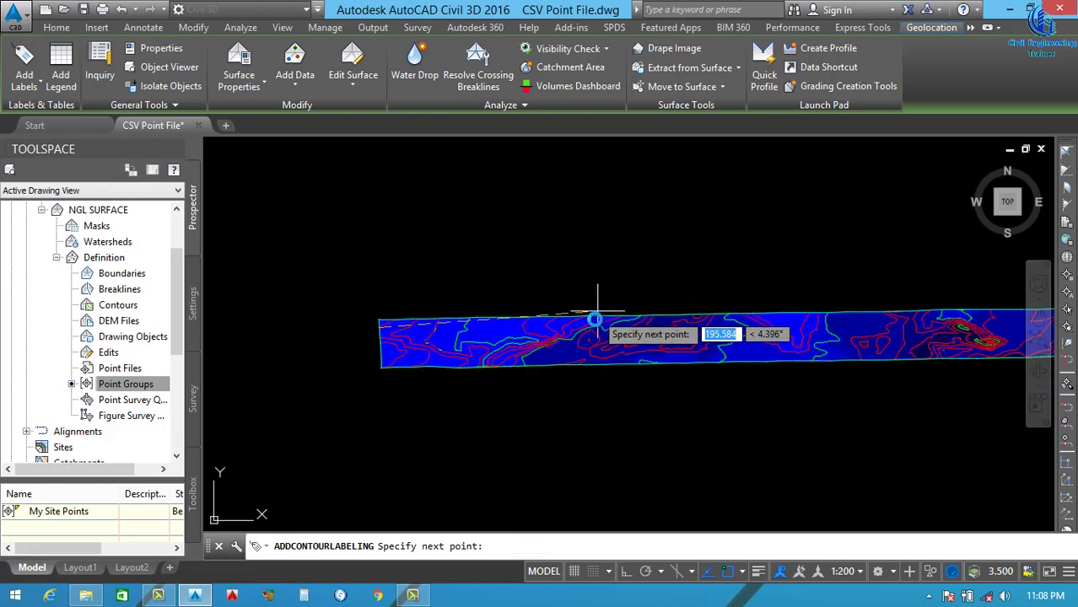
pyautogui.scroll(2, 610, 330)
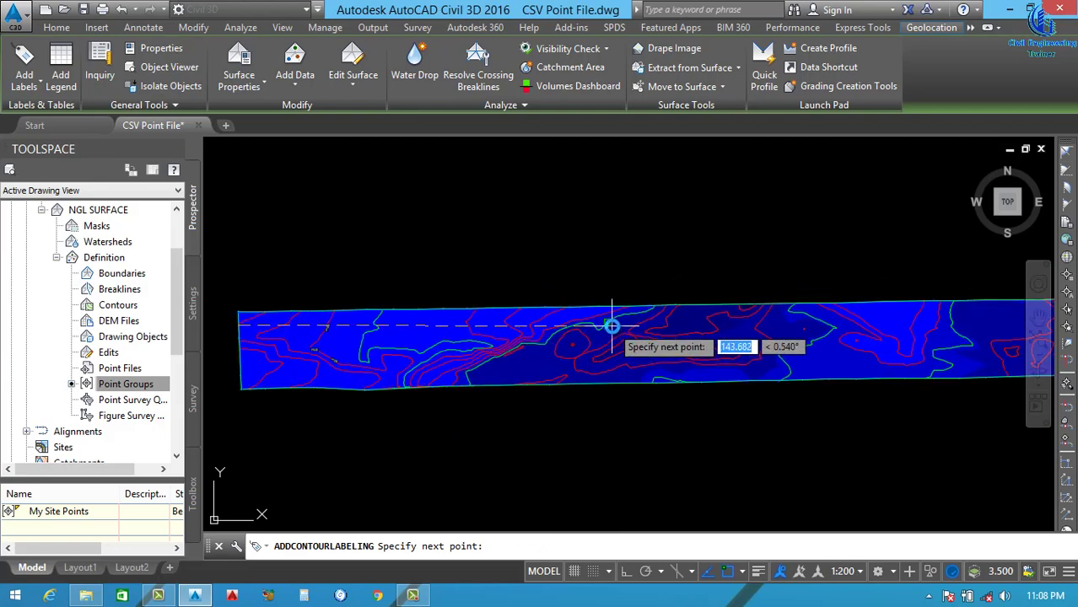
pyautogui.scroll(2, 372, 328)
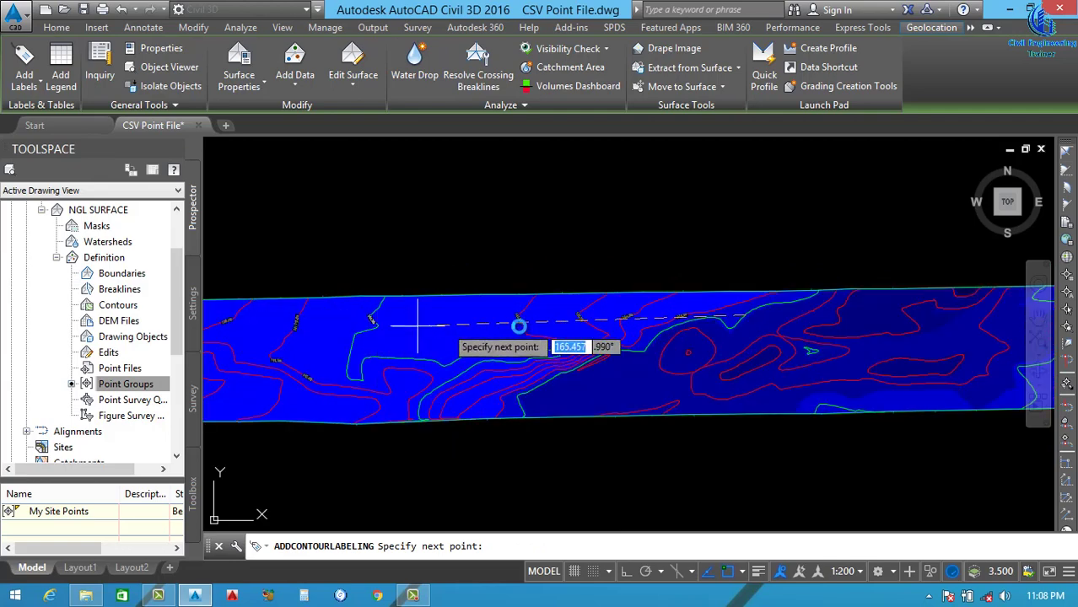
# Extend the multiple contour label line eastward along the northern side, through the middle of the surface to its eastern edge
pyautogui.scroll(2, 793, 312)
pyautogui.scroll(-2, 517, 320)
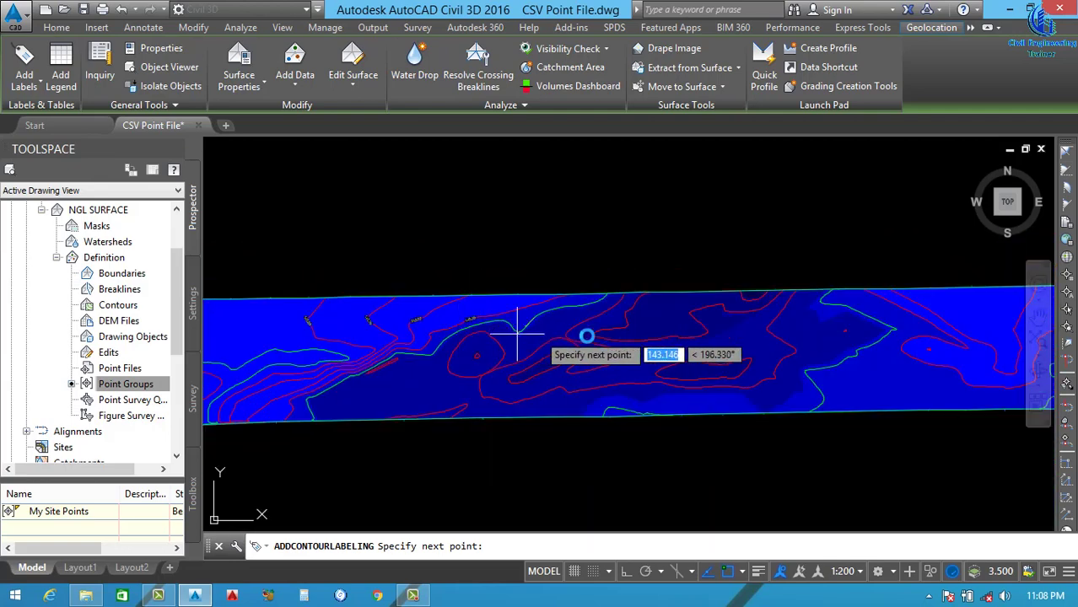
pyautogui.scroll(3, 750, 321)
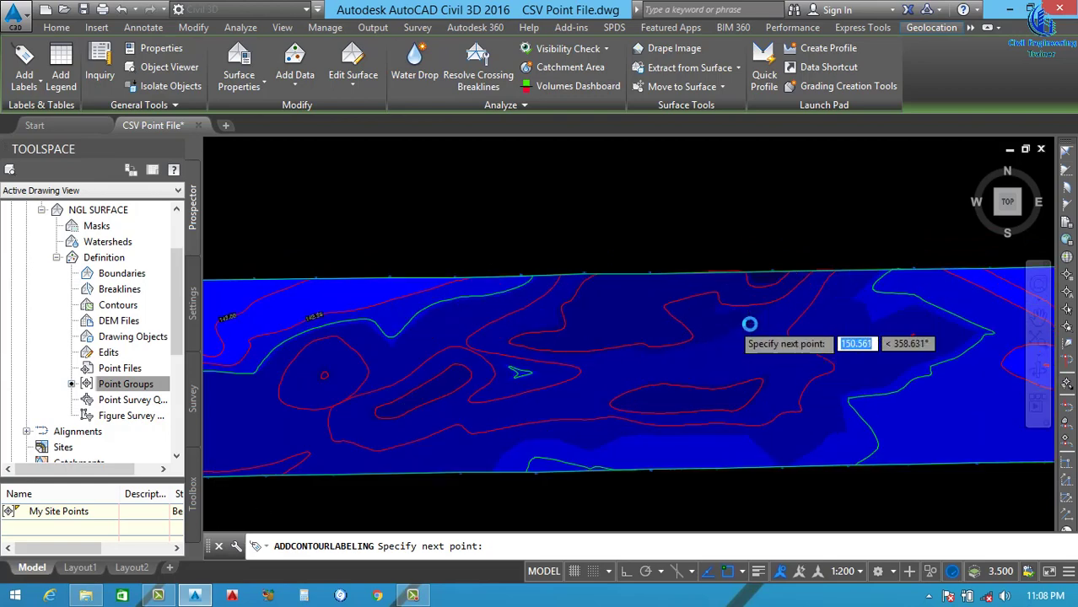
pyautogui.scroll(-2, 674, 354)
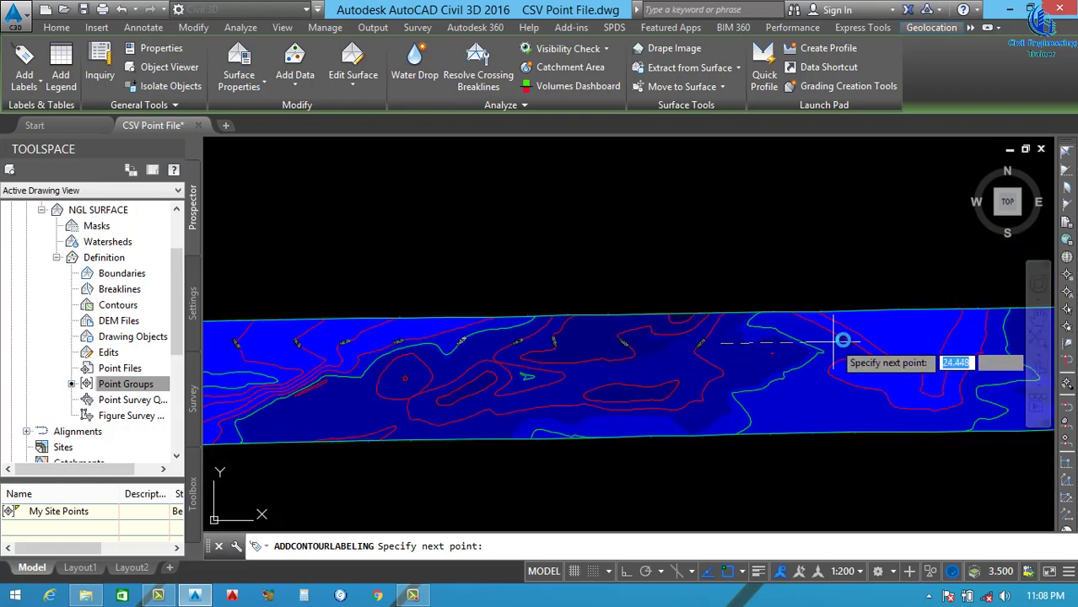
pyautogui.scroll(3, 891, 334)
pyautogui.scroll(-2, 787, 364)
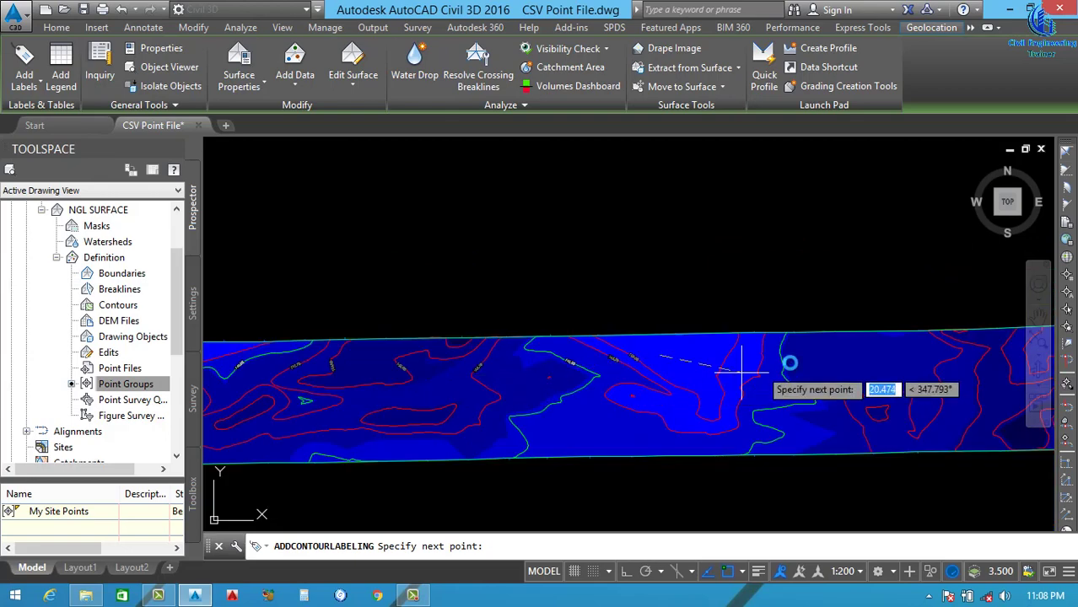
pyautogui.scroll(1, 835, 351)
pyautogui.scroll(-4, 833, 347)
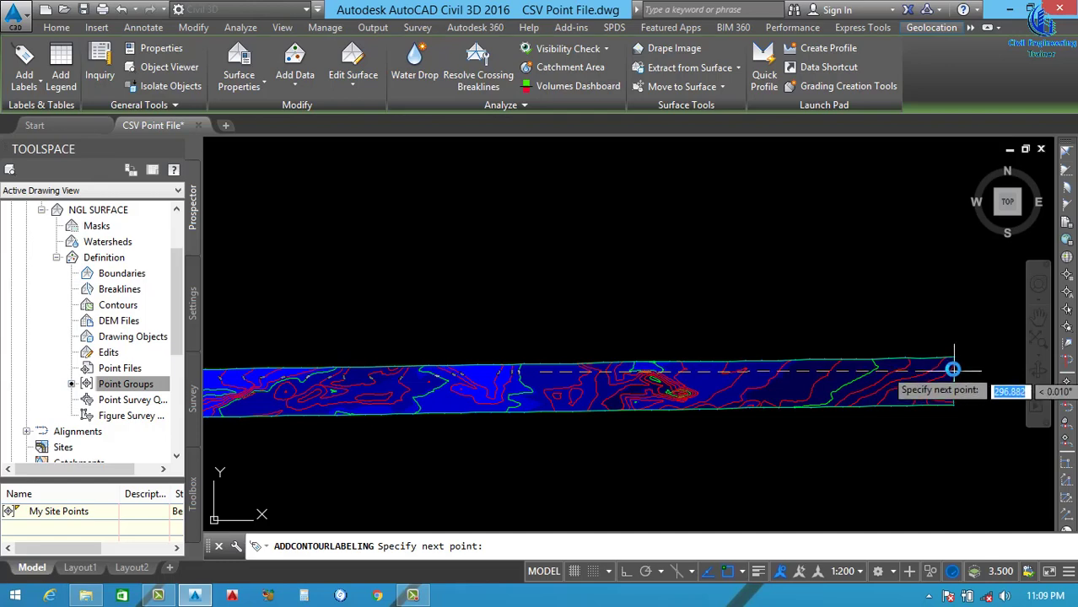
# Continue the multiple contour label line down the surface's eastern edge and back westward through its southern half to the western end
pyautogui.scroll(3, 953, 394)
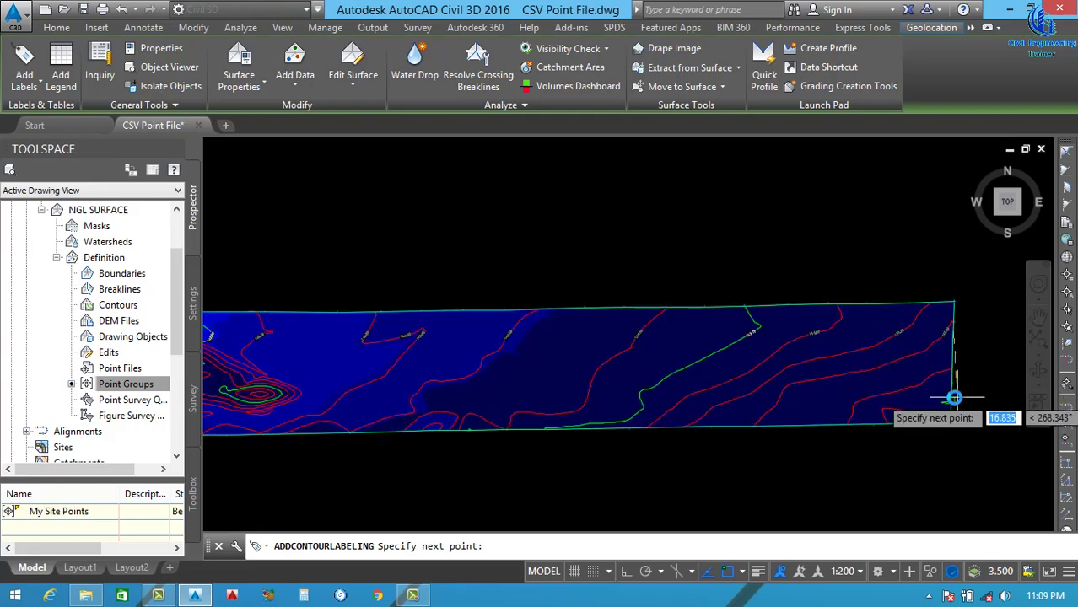
pyautogui.scroll(-3, 953, 401)
pyautogui.scroll(2, 696, 398)
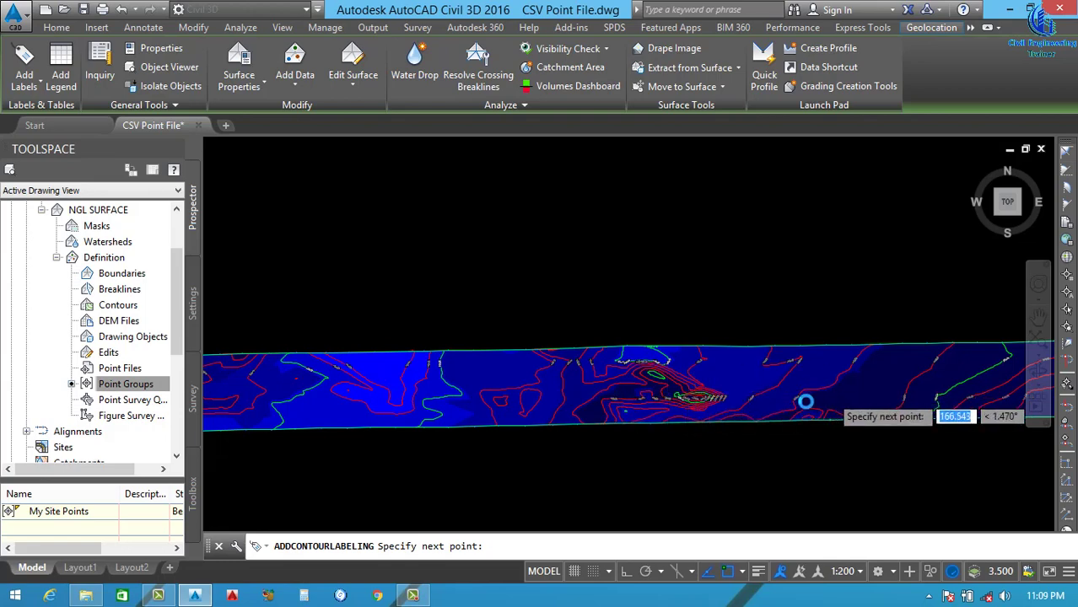
pyautogui.scroll(-2, 784, 402)
pyautogui.scroll(2, 588, 402)
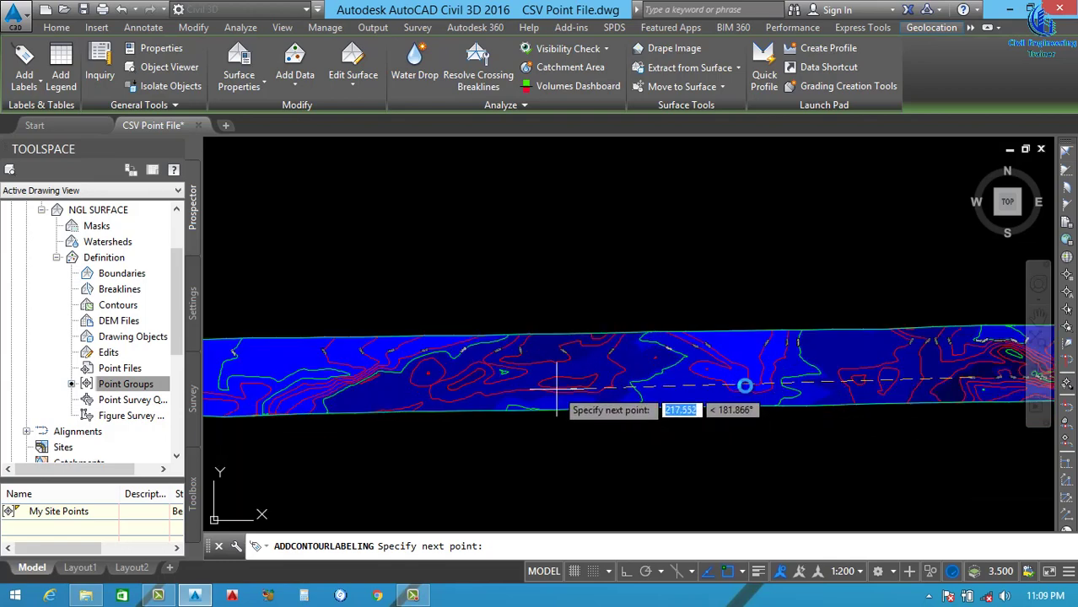
pyautogui.scroll(-2, 631, 399)
pyautogui.scroll(2, 399, 405)
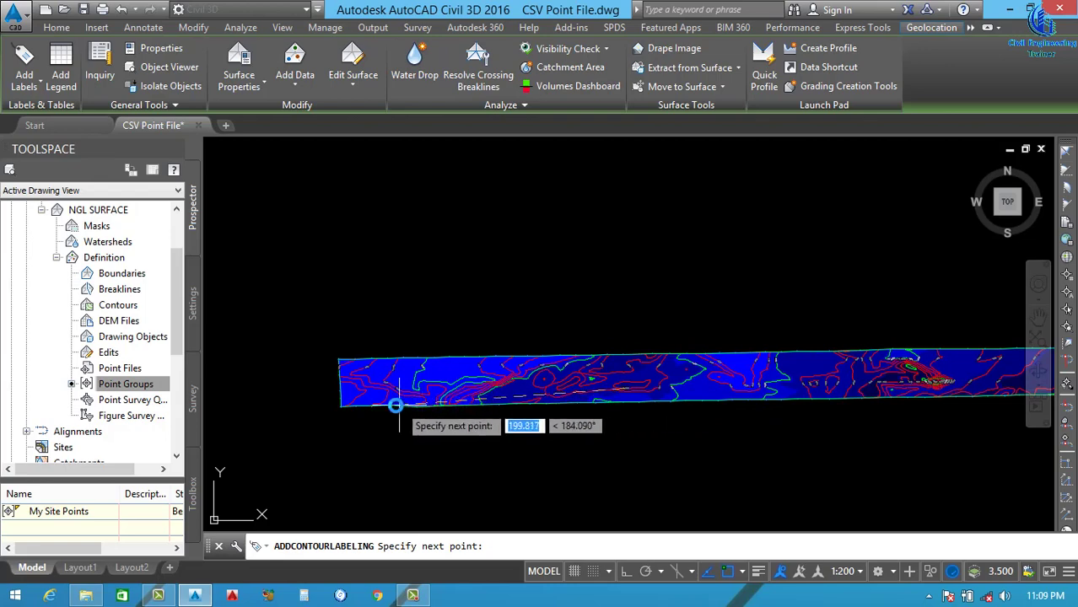
pyautogui.scroll(5, 395, 406)
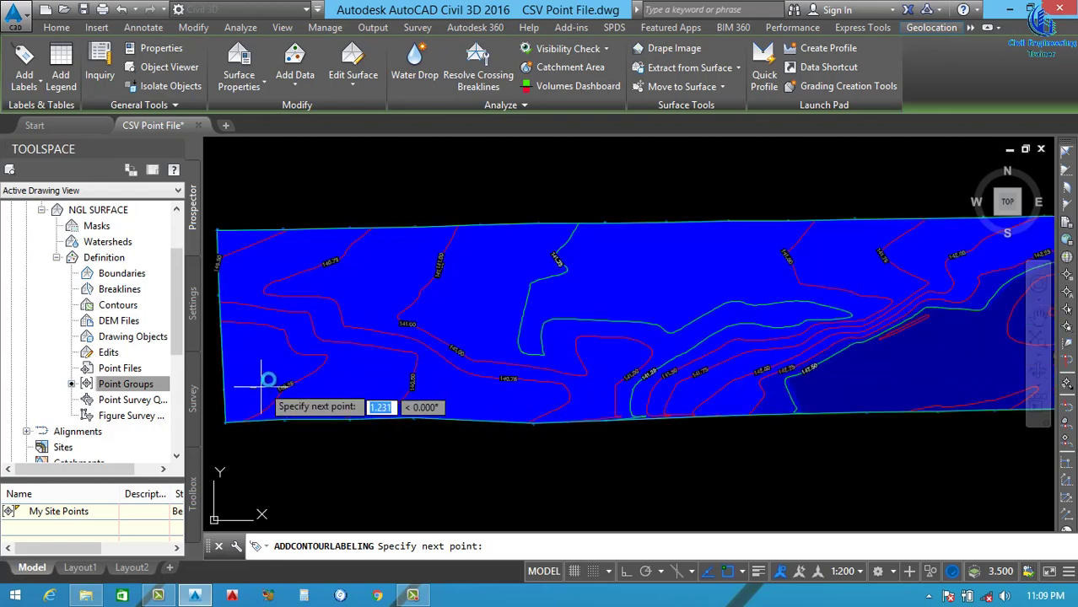
# Route the label line through the contours at the western end, along the southern edge and into the elongated closed contours east of them
pyautogui.click(355, 309)
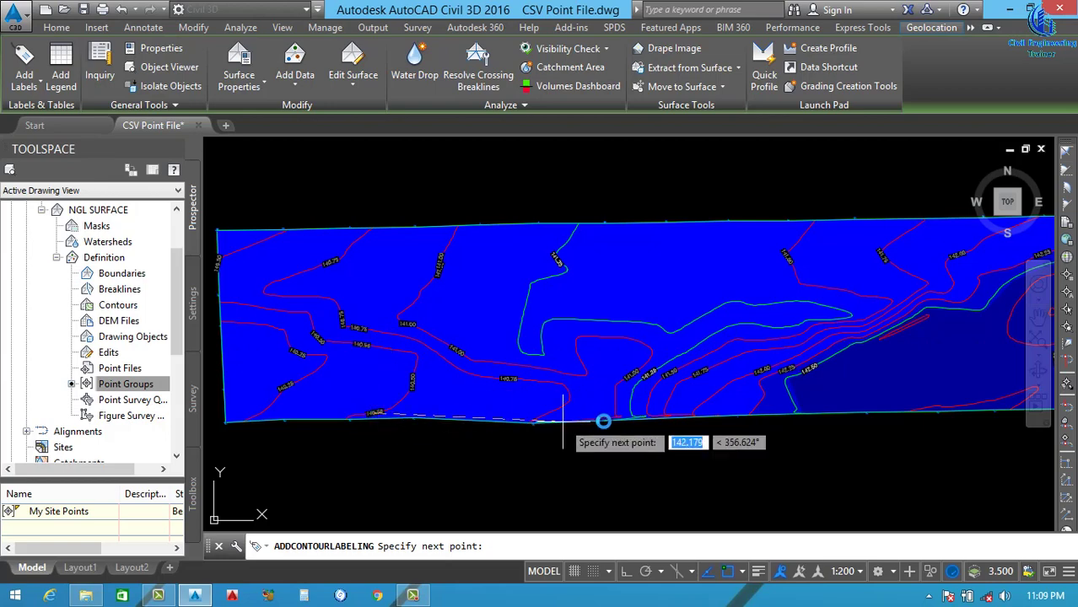
pyautogui.click(815, 400)
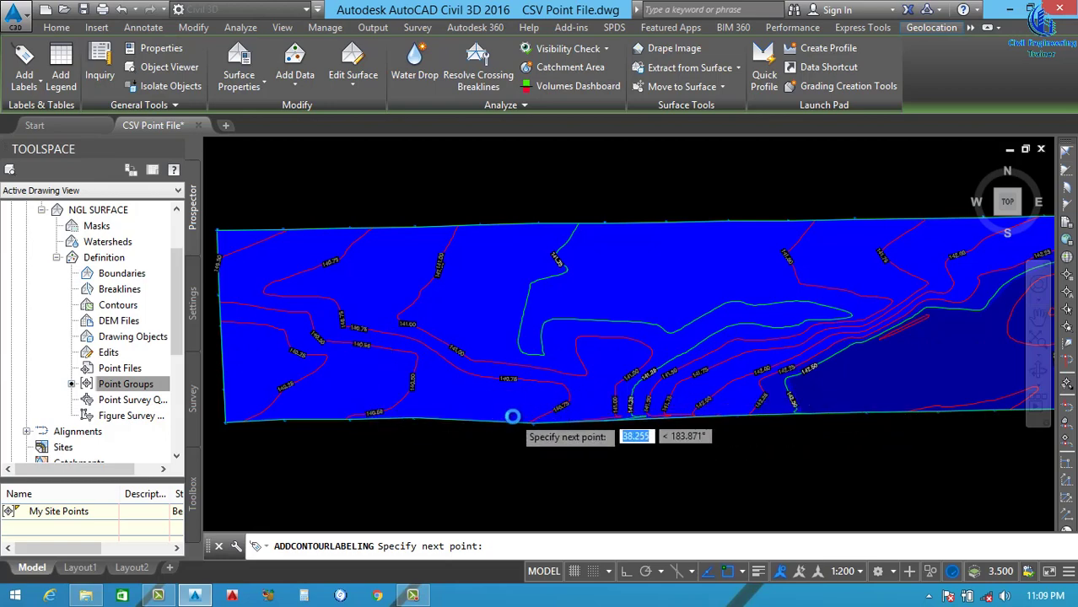
pyautogui.scroll(4, 512, 416)
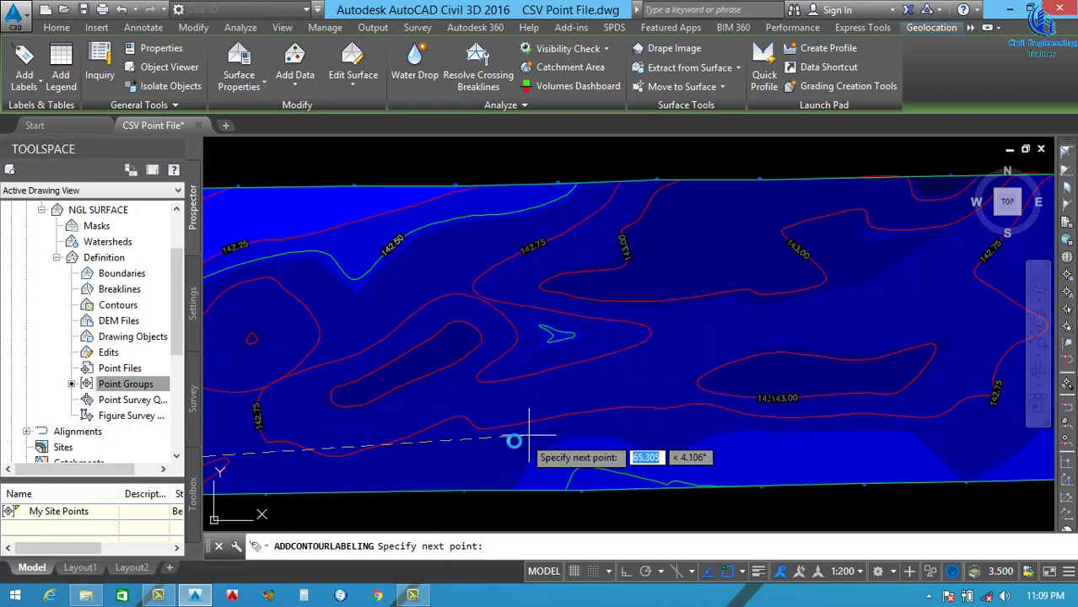
pyautogui.click(514, 440)
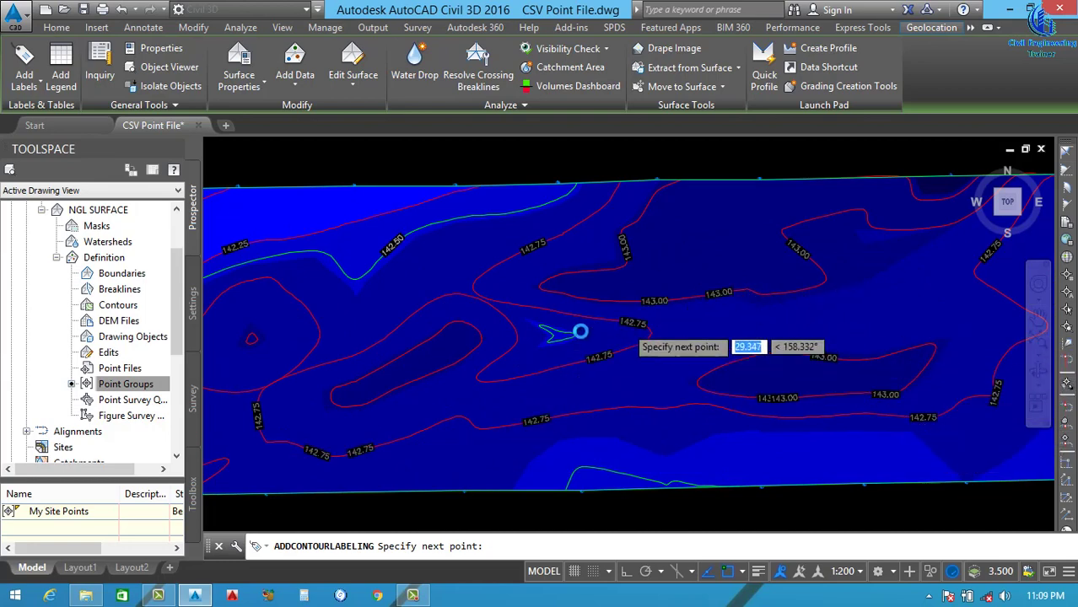
# Extend the label line eastward along the southern side, past the surface's middle and beyond the tightly nested contours
pyautogui.scroll(-3, 590, 338)
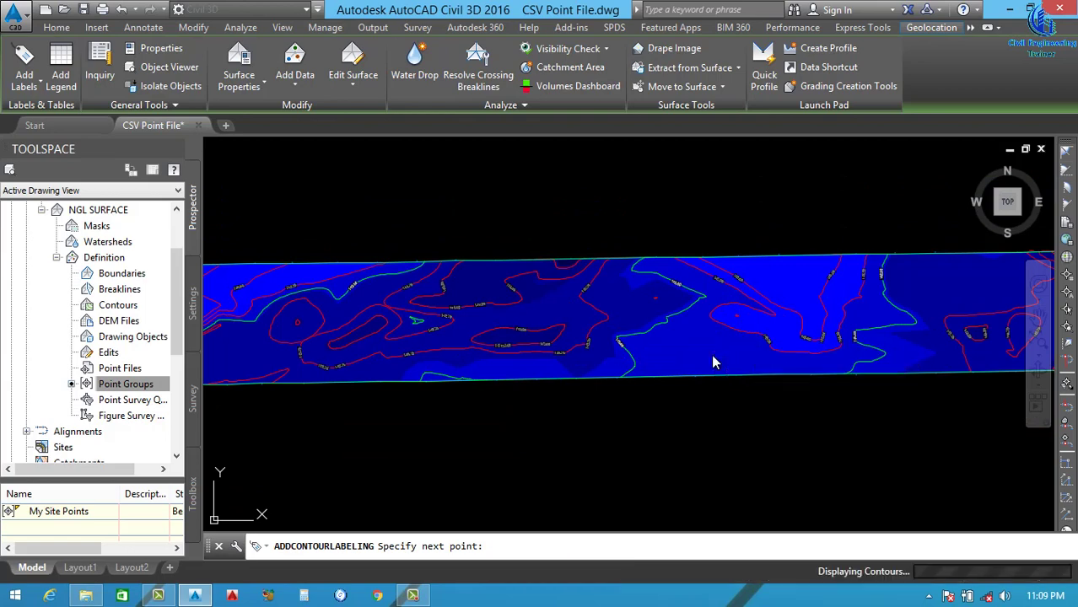
pyautogui.scroll(-2, 709, 356)
pyautogui.scroll(4, 849, 351)
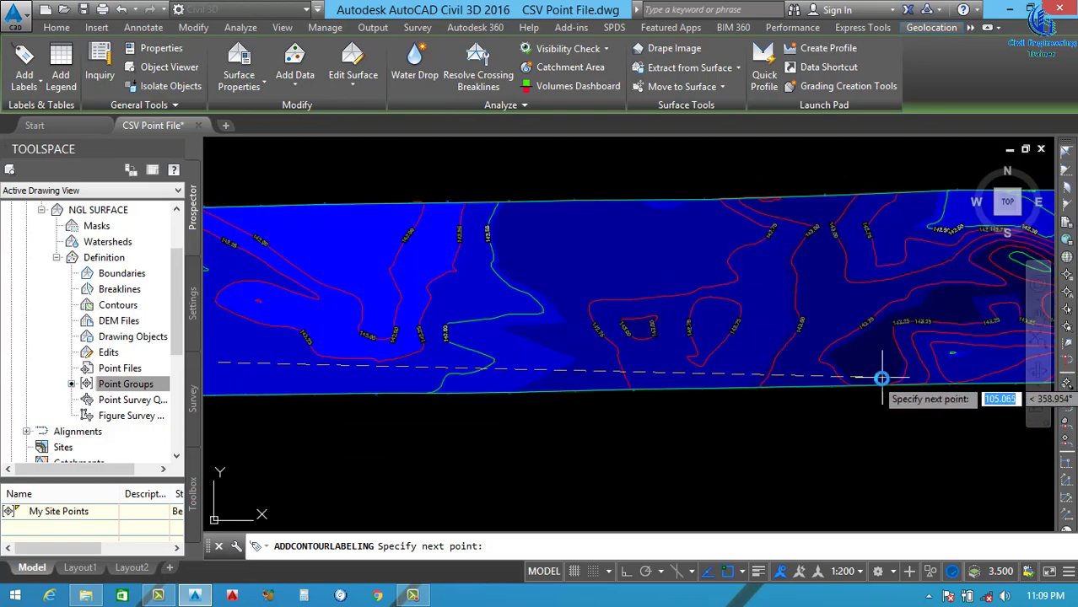
pyautogui.scroll(-2, 558, 378)
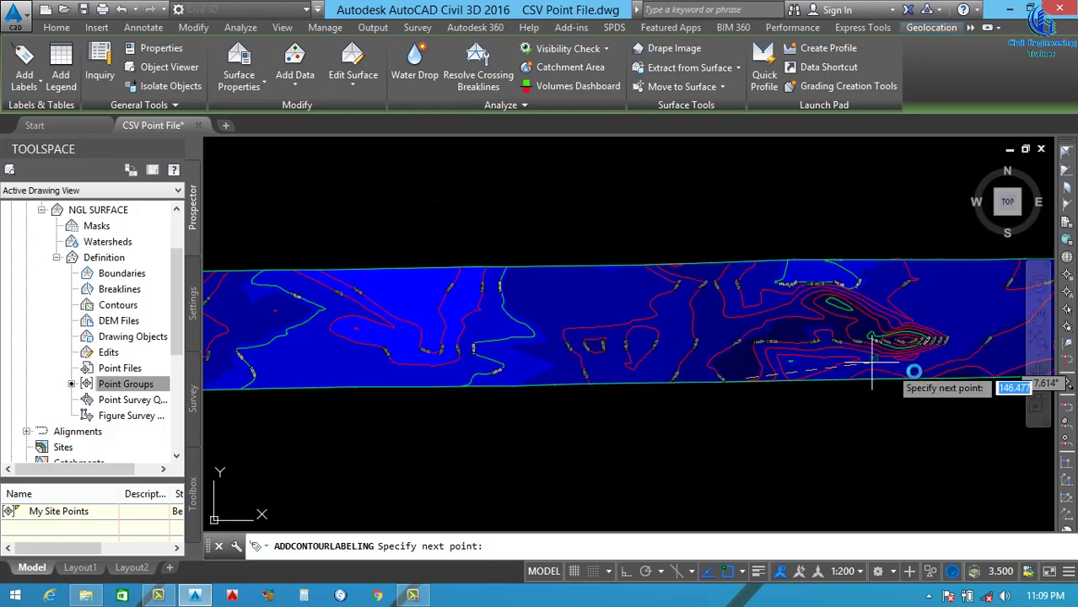
pyautogui.scroll(2, 903, 371)
pyautogui.scroll(-3, 440, 361)
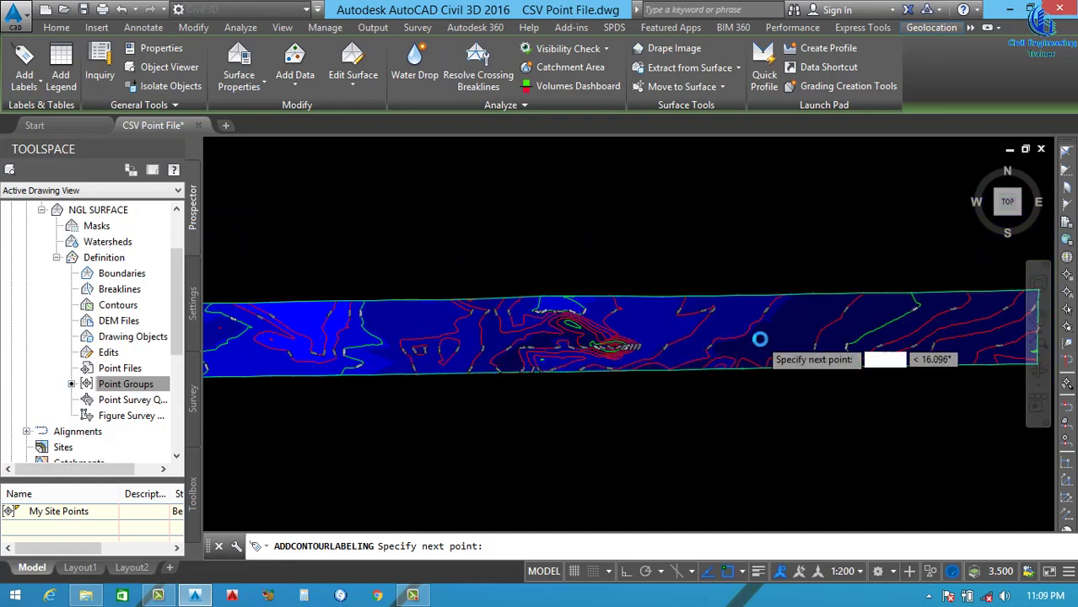
pyautogui.scroll(4, 755, 354)
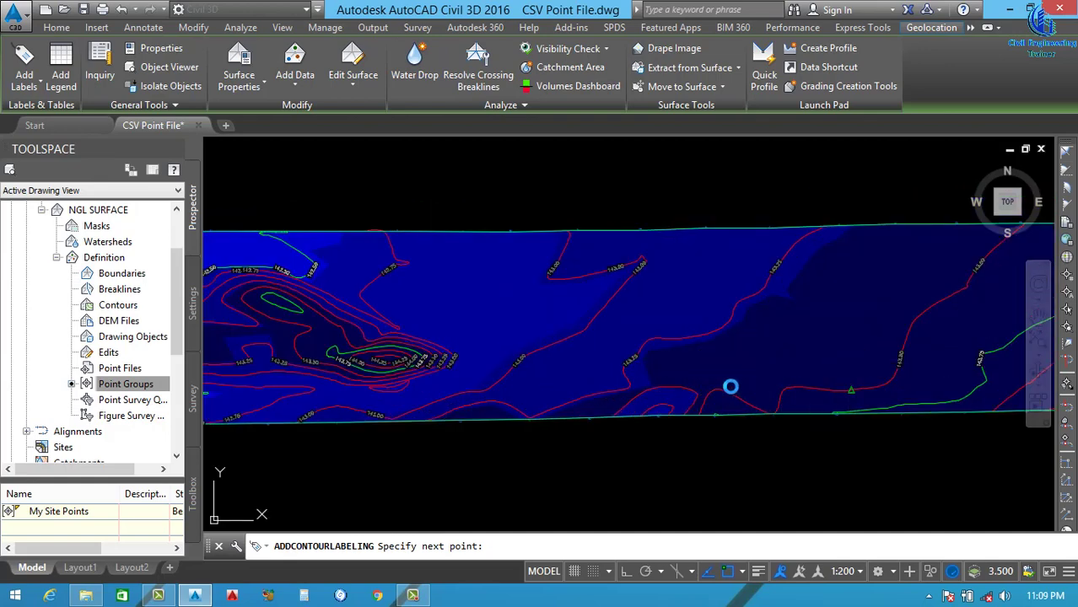
# Run the label line back and forth across the minor and major contours at the eastern end, and end the labeling
pyautogui.scroll(-2, 691, 379)
pyautogui.scroll(4, 860, 392)
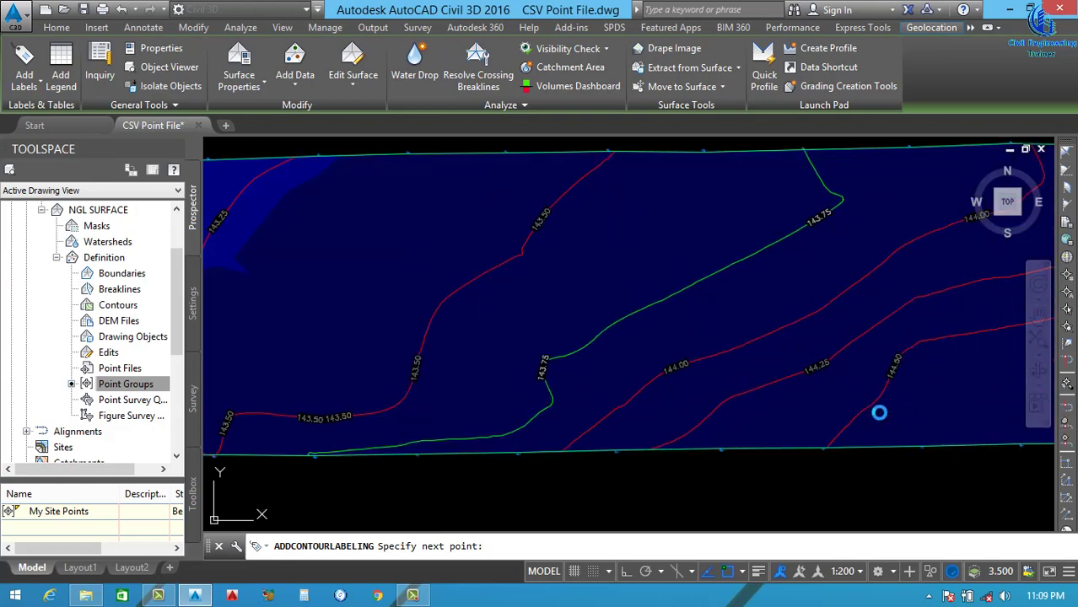
pyautogui.scroll(-3, 878, 412)
pyautogui.scroll(4, 902, 361)
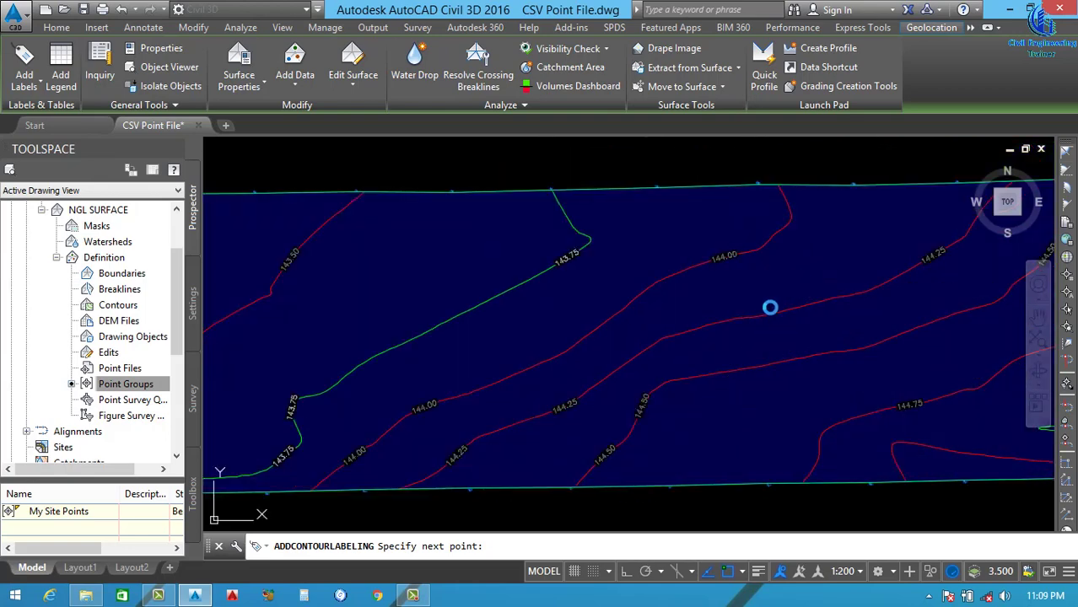
pyautogui.scroll(-2, 770, 307)
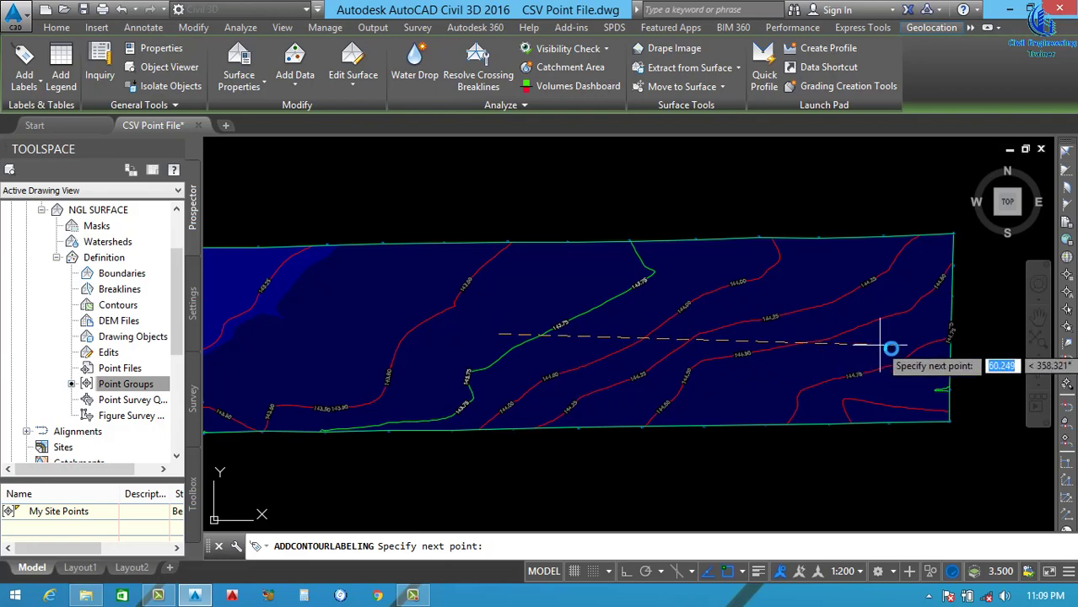
pyautogui.click(925, 352)
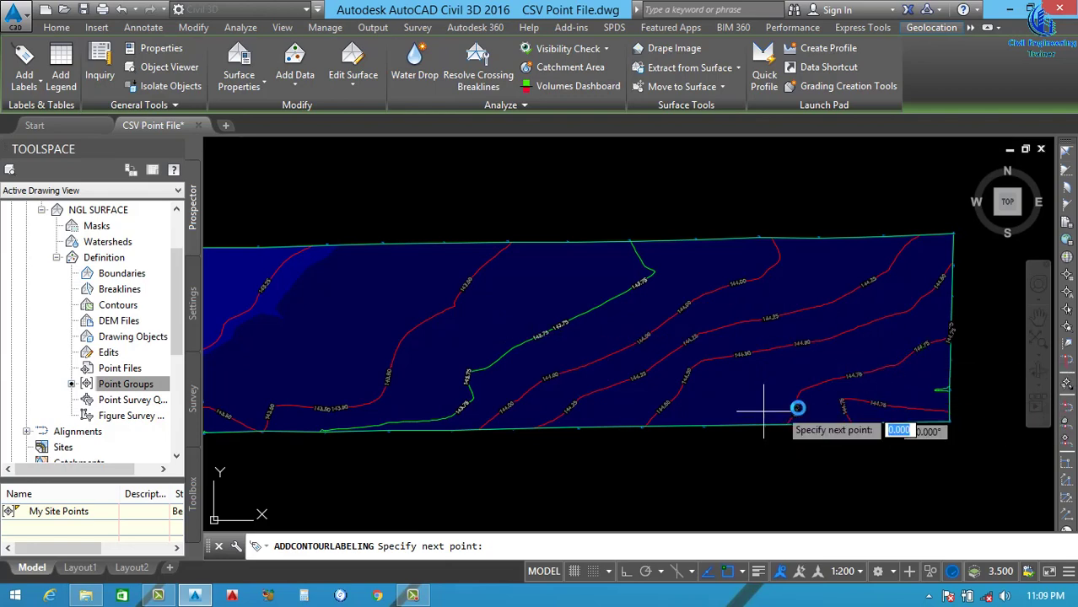
pyautogui.press('Return')
# Set the annotation scale to 1:500 for the contour labels
pyautogui.scroll(3, 464, 380)
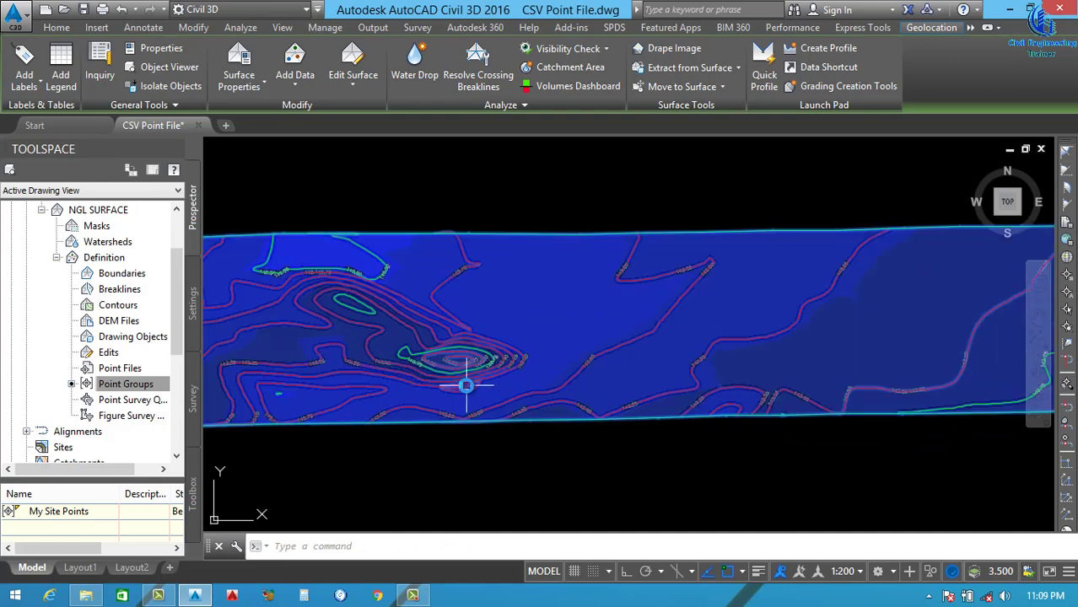
pyautogui.scroll(5, 612, 338)
pyautogui.press('Escape')
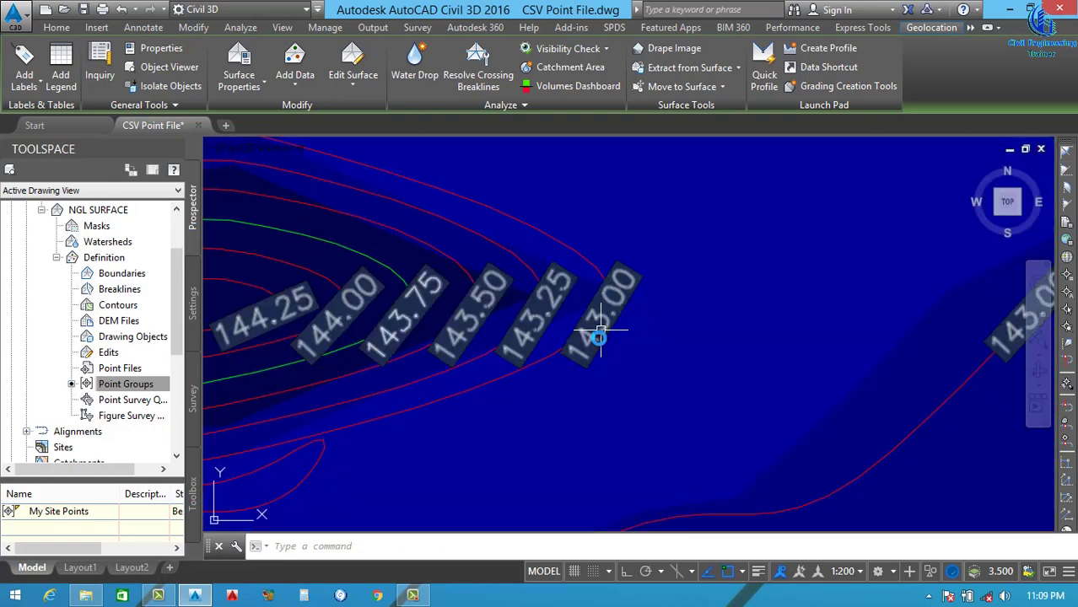
pyautogui.click(858, 573)
pyautogui.click(835, 376)
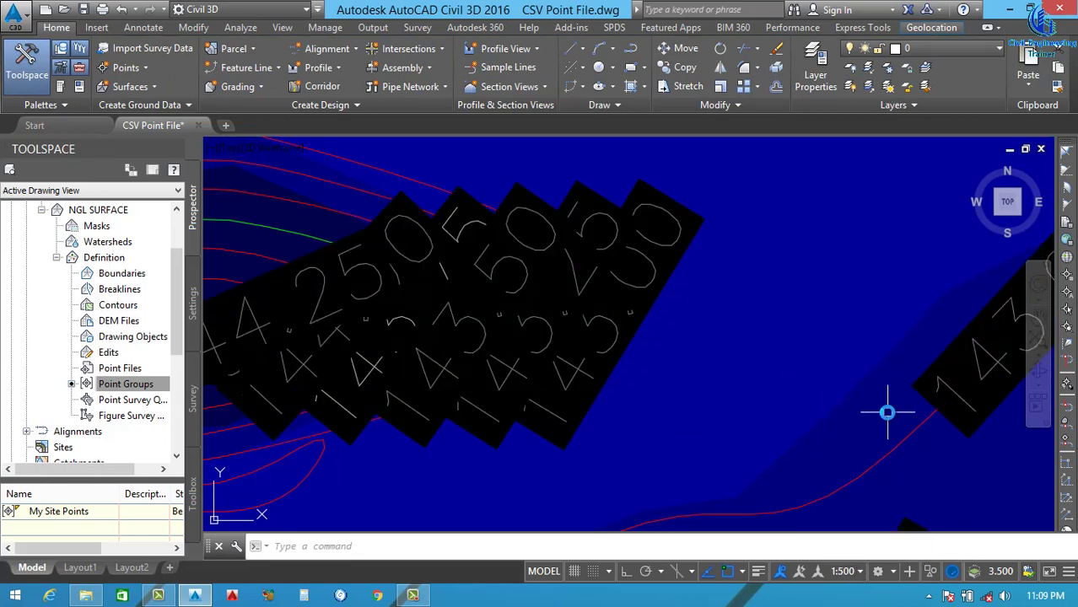
# Set the annotation scale of the drawing to 1:250
pyautogui.scroll(-10, 887, 412)
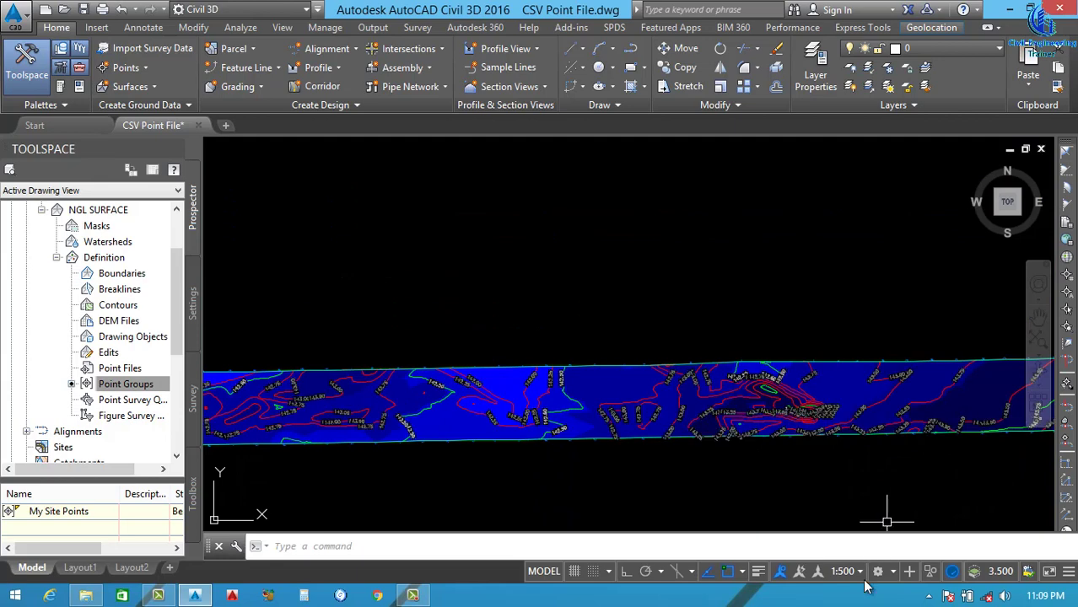
pyautogui.click(846, 571)
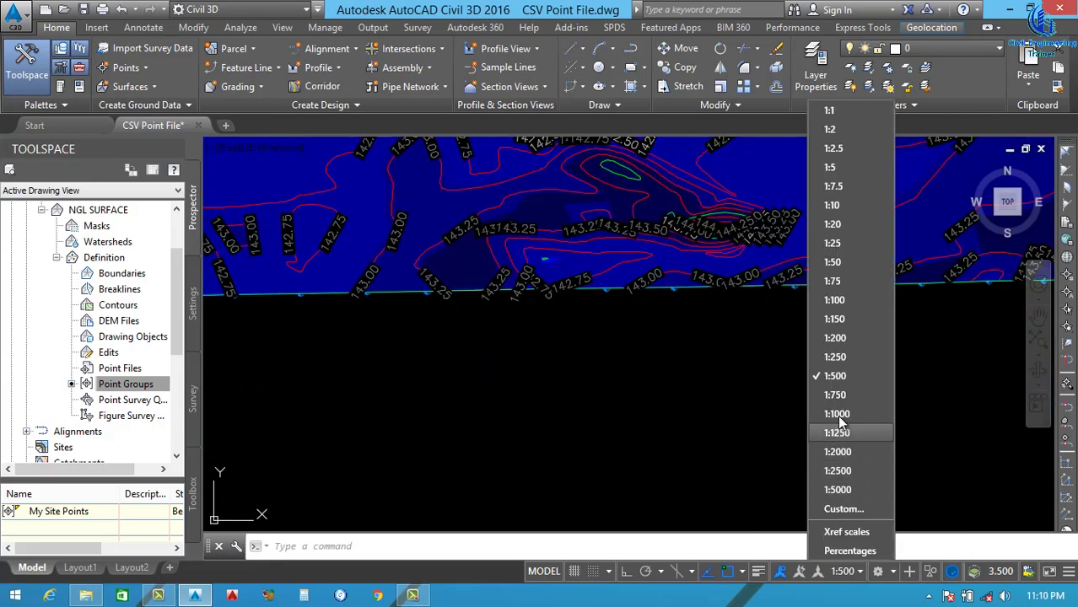
pyautogui.click(835, 357)
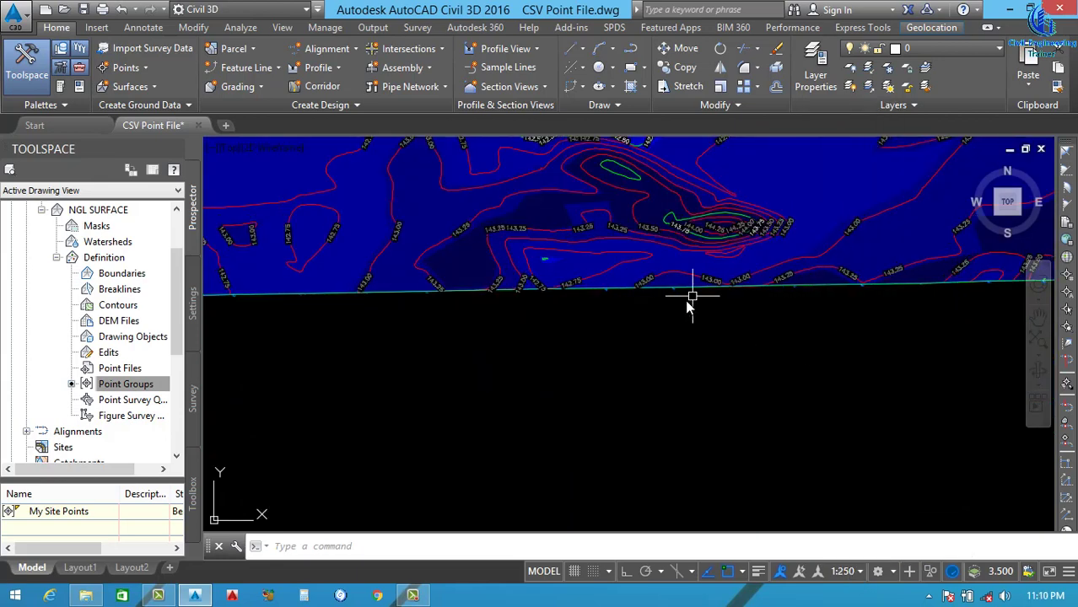
# Examine the contour labels from the western to the eastern end of the surface, with the contour label line selected to show its path
pyautogui.scroll(-10, 796, 324)
pyautogui.scroll(7, 674, 319)
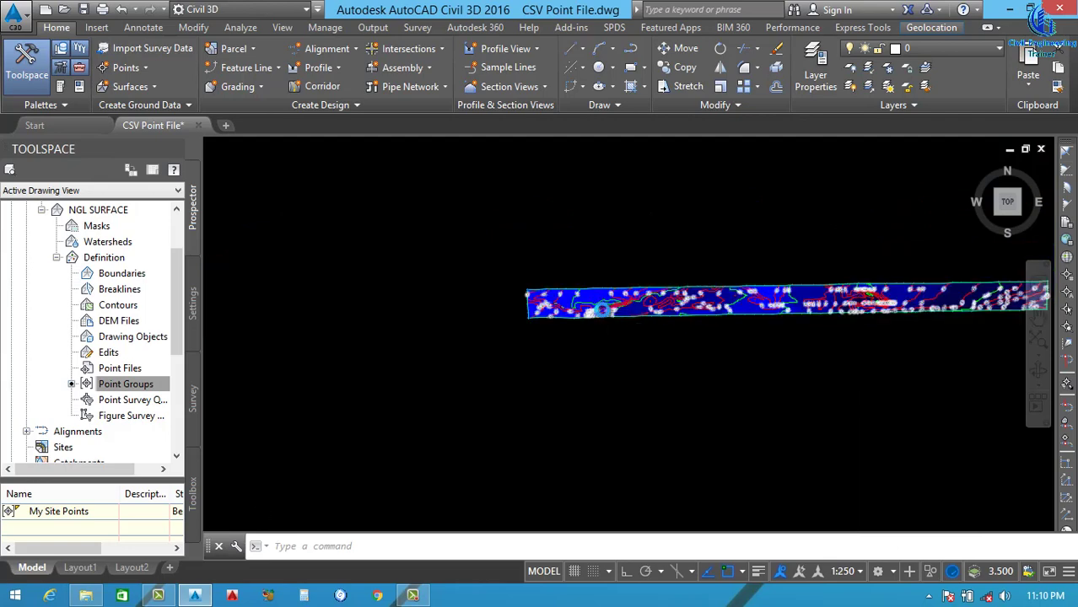
pyautogui.scroll(3, 374, 284)
pyautogui.scroll(-5, 344, 285)
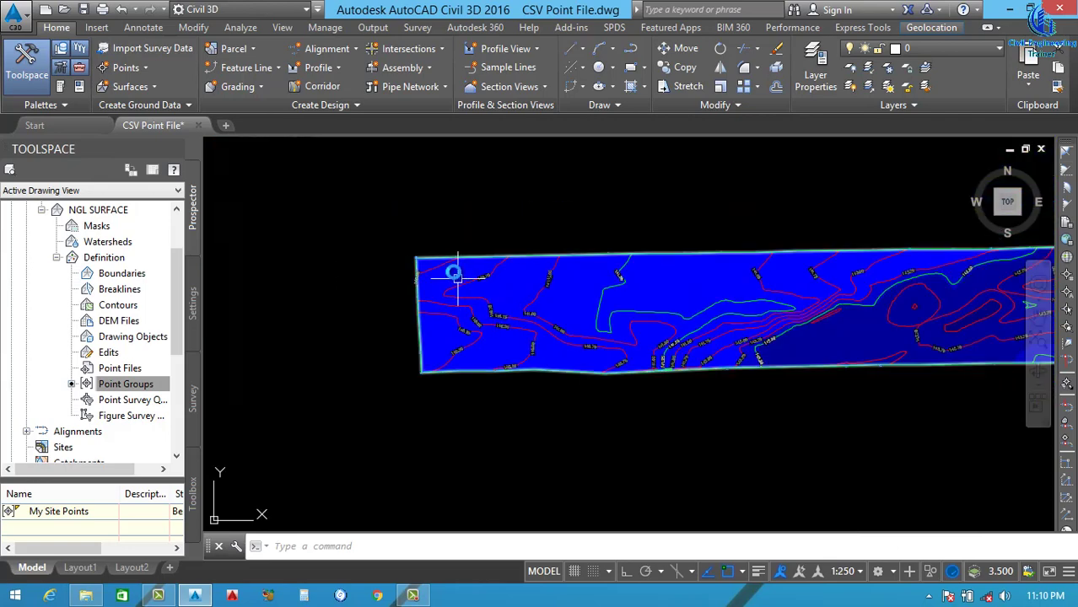
pyautogui.scroll(6, 472, 275)
pyautogui.click(567, 288)
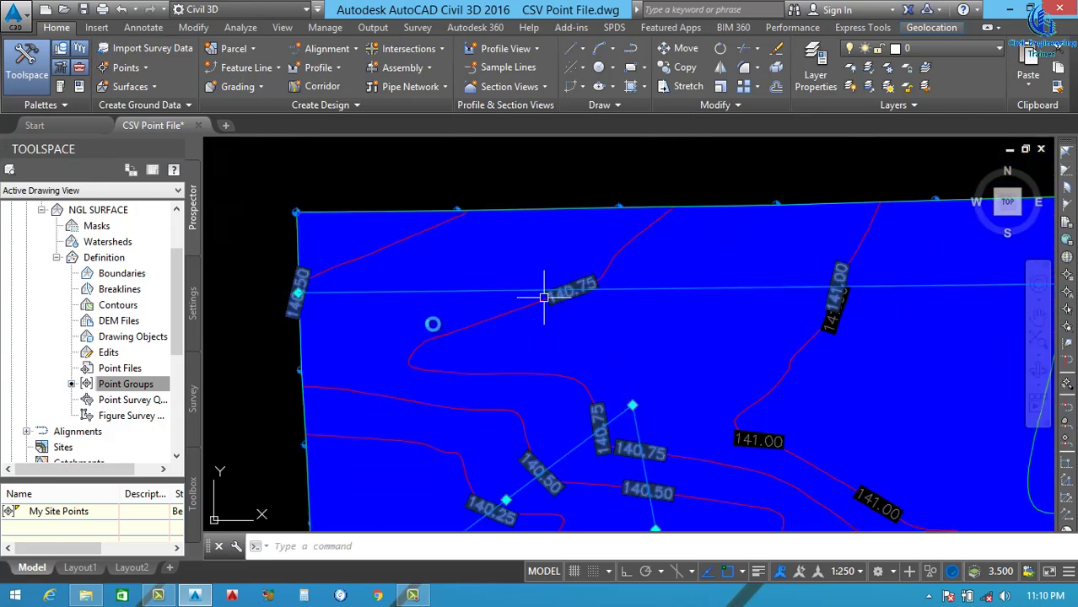
pyautogui.scroll(-5, 353, 335)
pyautogui.scroll(-3, 633, 341)
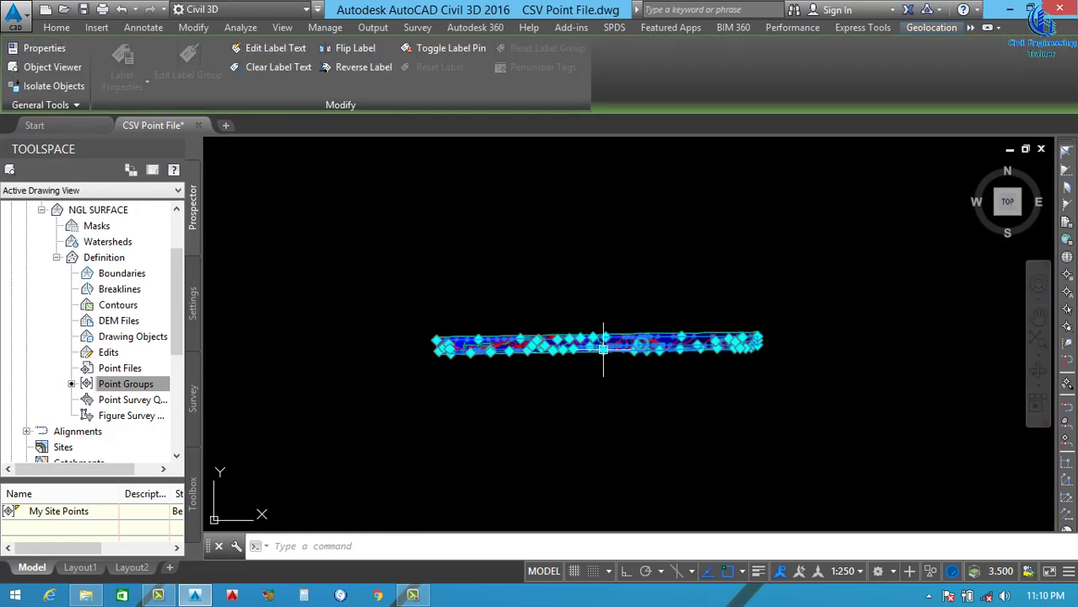
pyautogui.scroll(8, 746, 341)
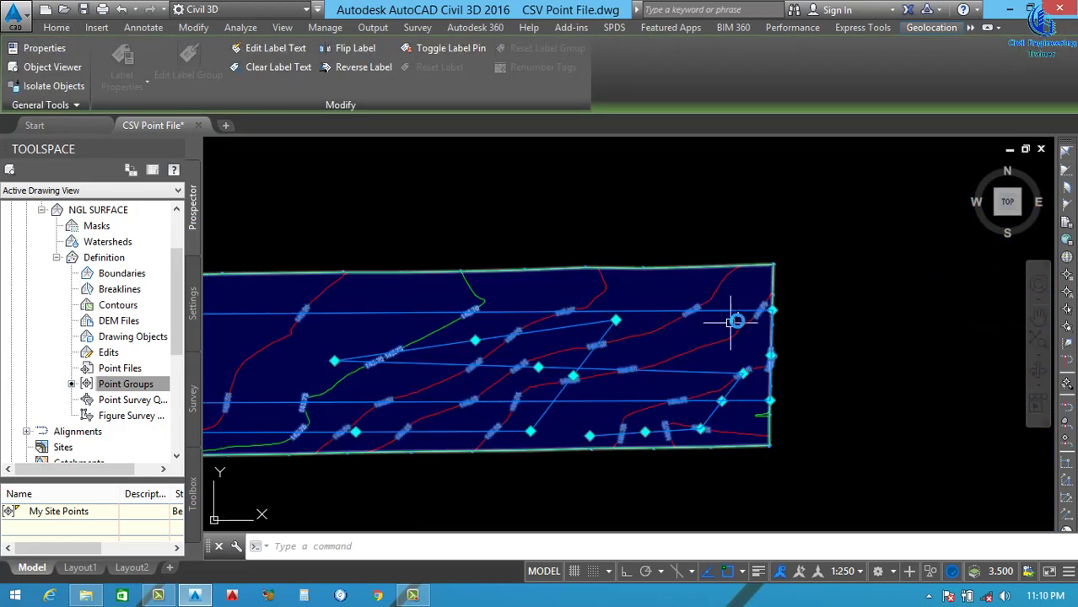
pyautogui.scroll(5, 736, 320)
pyautogui.press('Escape')
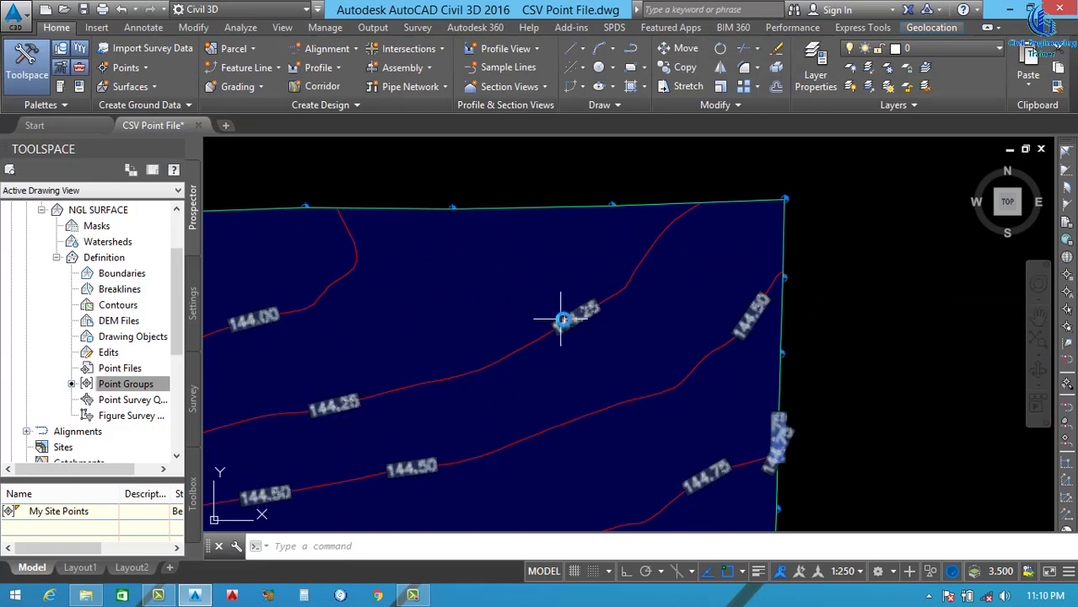
# Select the contour label line at its label near the surface's northeastern corner and open its object properties
pyautogui.click(568, 317)
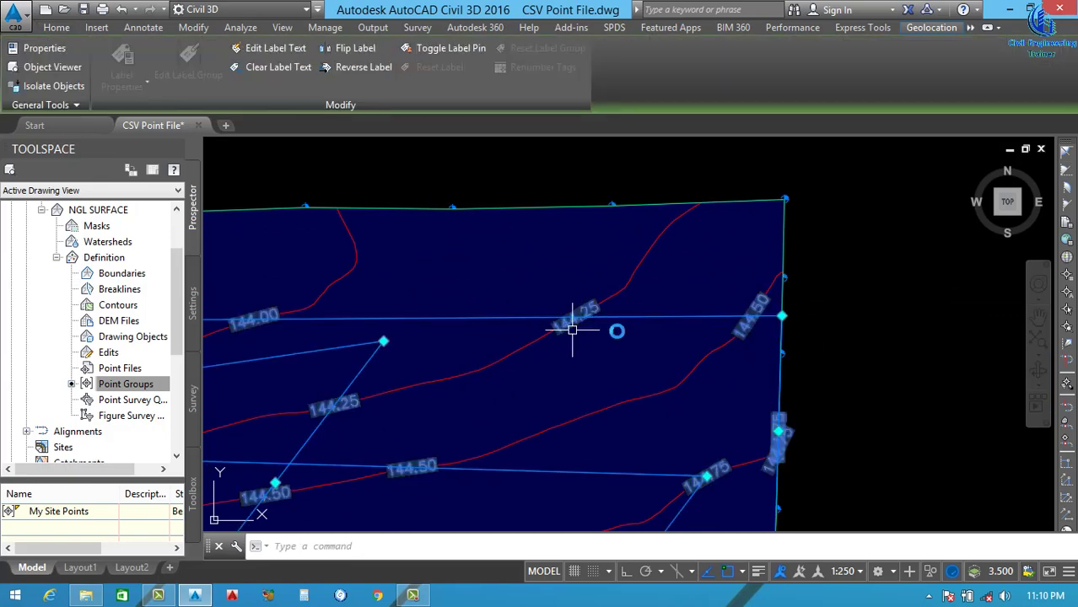
pyautogui.press('Escape')
pyautogui.click(746, 323)
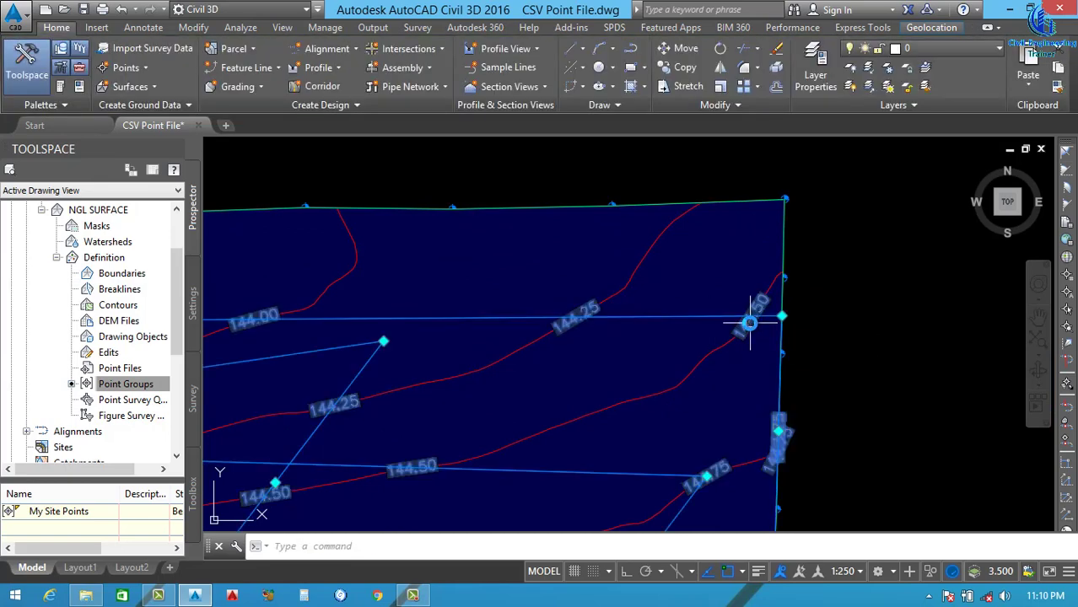
pyautogui.press('Escape')
pyautogui.click(746, 324)
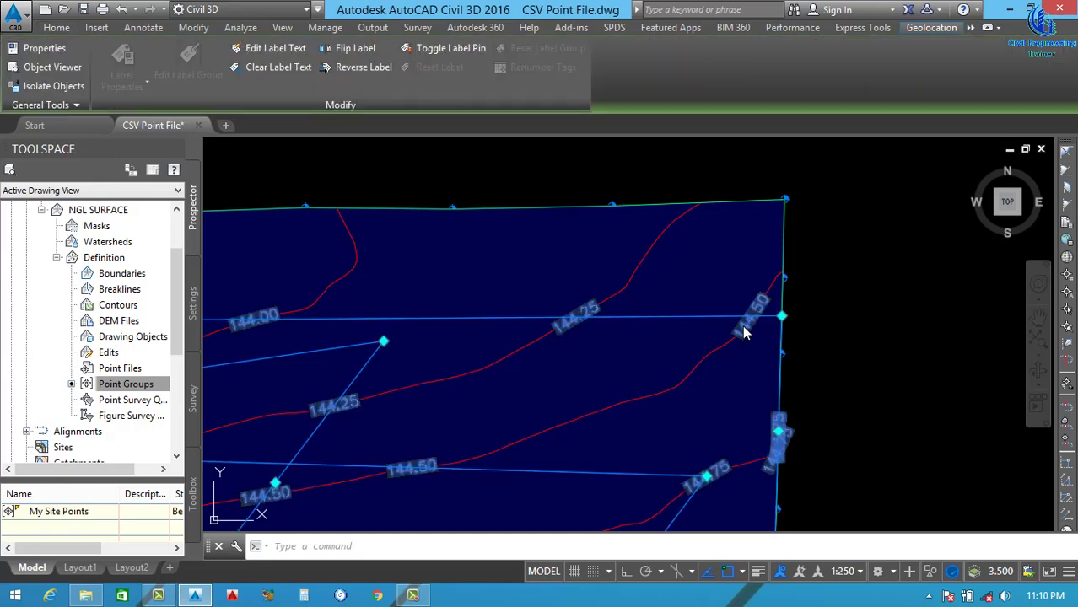
pyautogui.rightClick(745, 326)
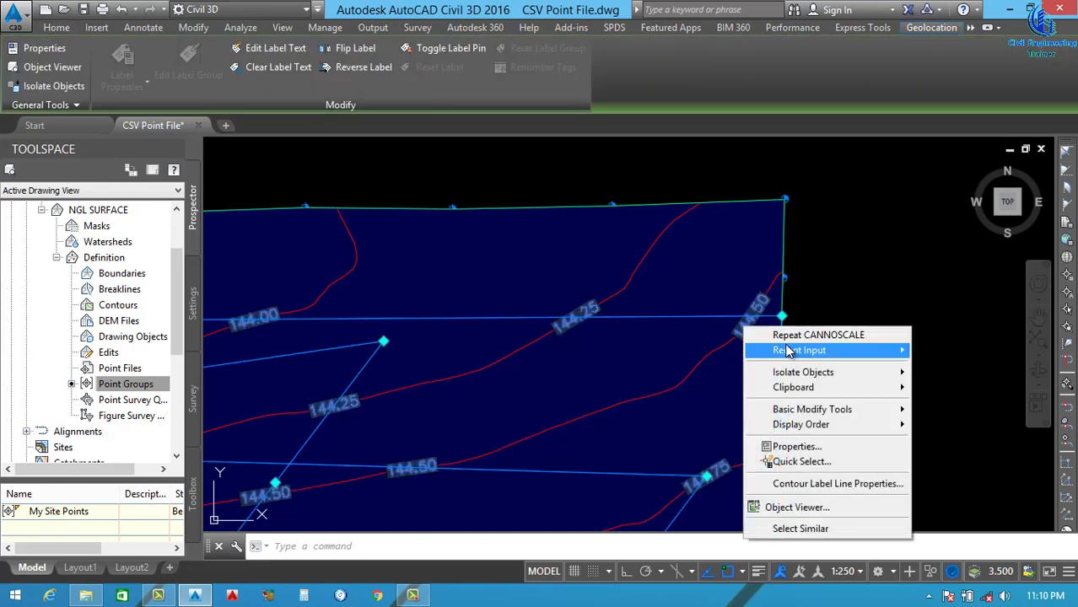
pyautogui.click(792, 446)
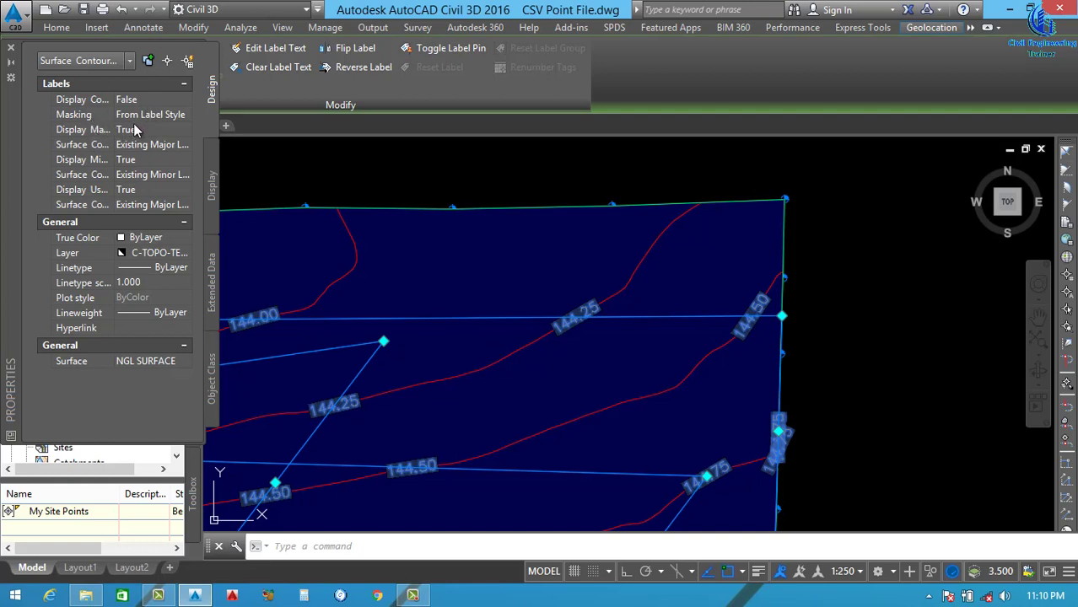
# Turn on the display of the contour label line by setting it to True in the label line's properties, then deselect it
pyautogui.press('Escape')
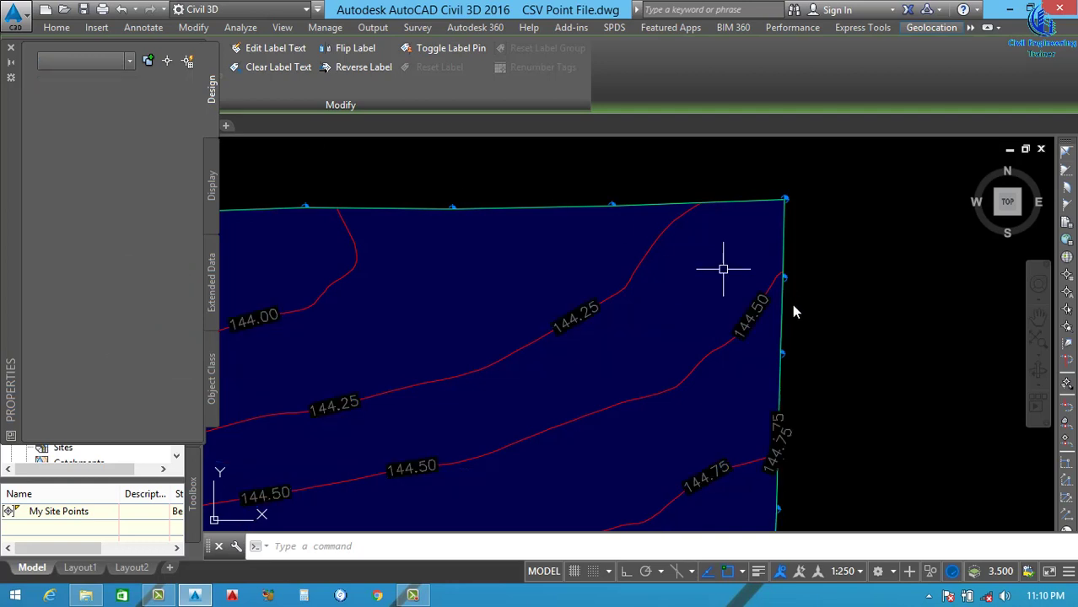
pyautogui.click(763, 346)
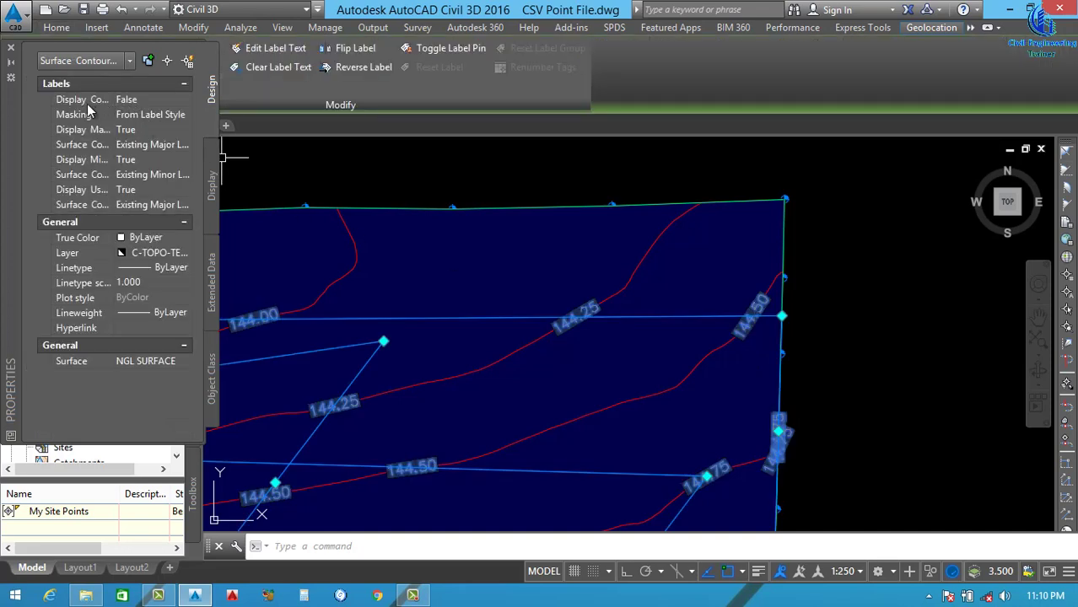
pyautogui.click(152, 99)
pyautogui.click(147, 99)
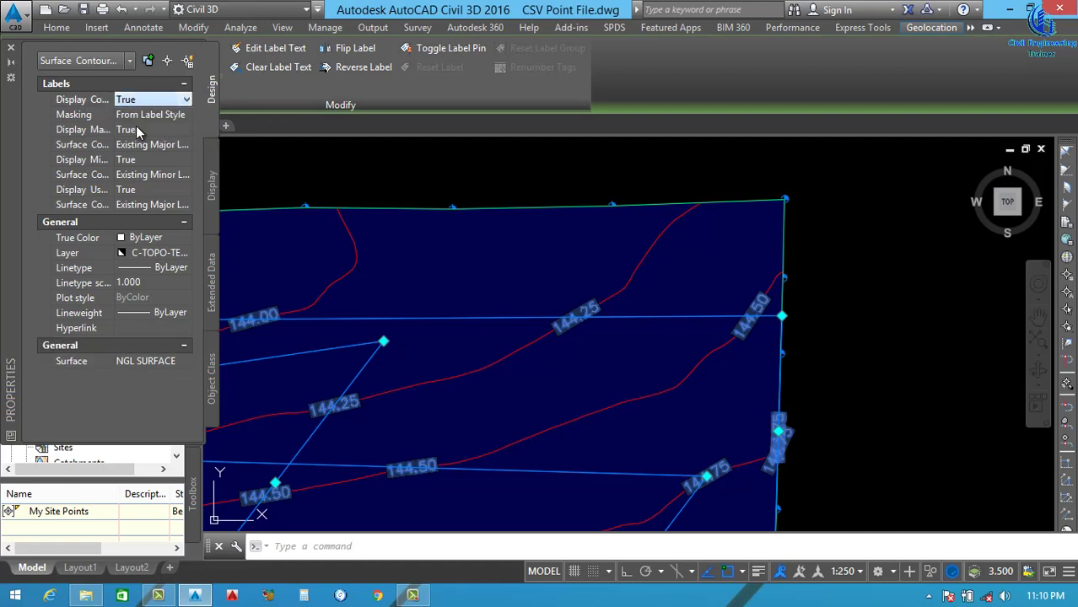
pyautogui.click(884, 332)
pyautogui.press('Escape')
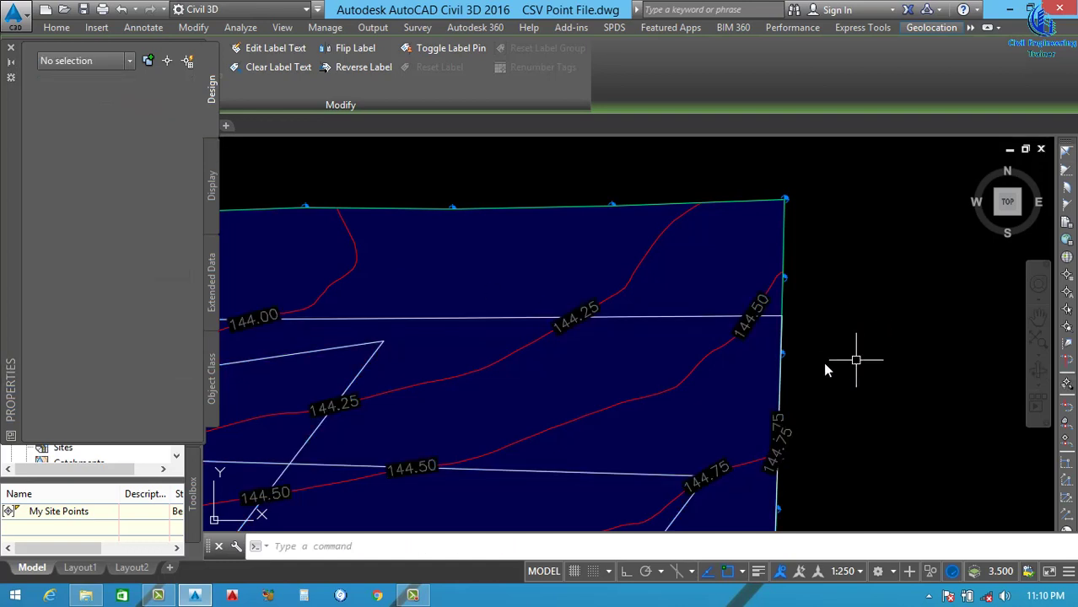
pyautogui.scroll(-6, 883, 330)
pyautogui.scroll(6, 839, 334)
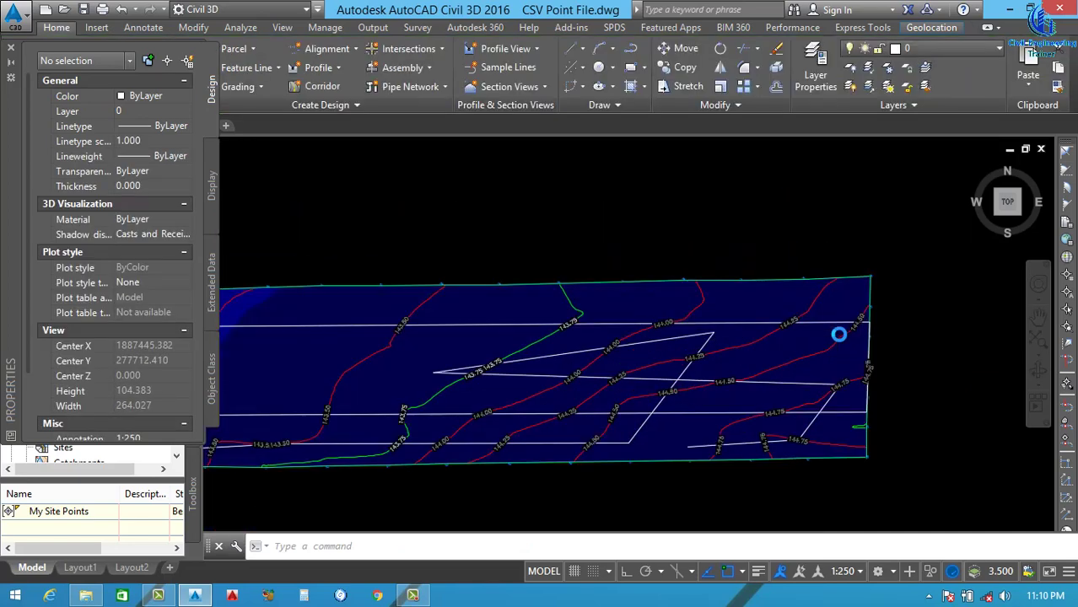
# Hide the contour label line by setting its contour label line display property to False, then deselect it
pyautogui.click(814, 305)
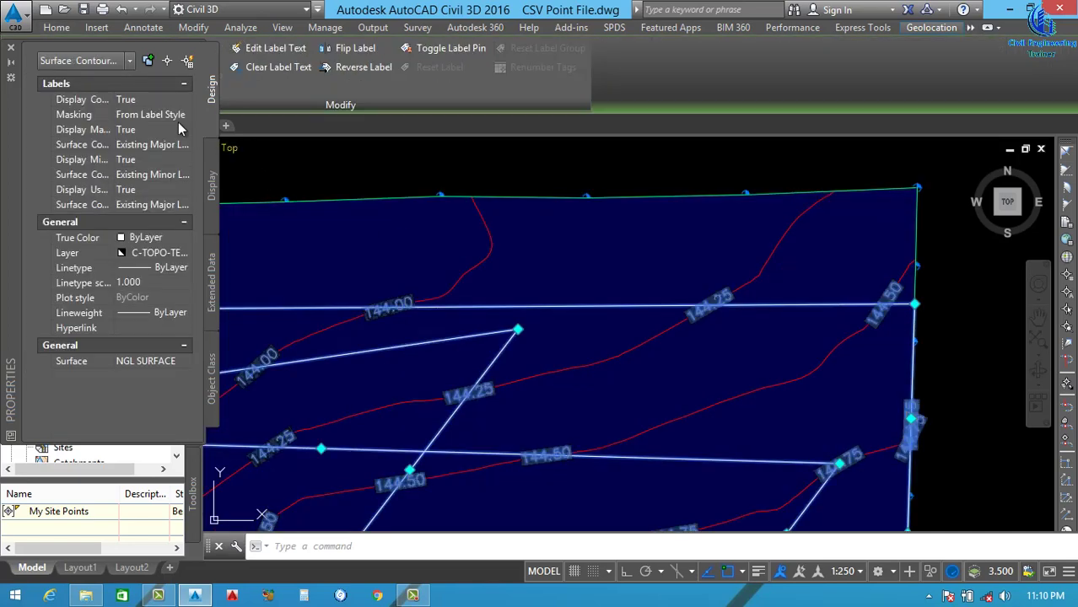
pyautogui.click(162, 99)
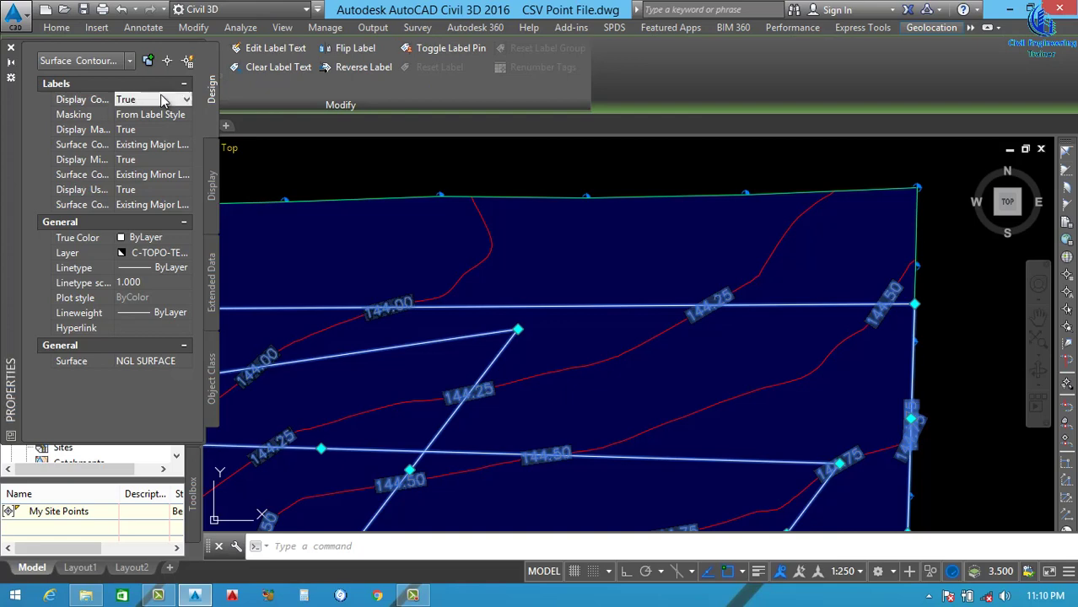
pyautogui.click(158, 101)
pyautogui.click(142, 118)
pyautogui.press('Escape')
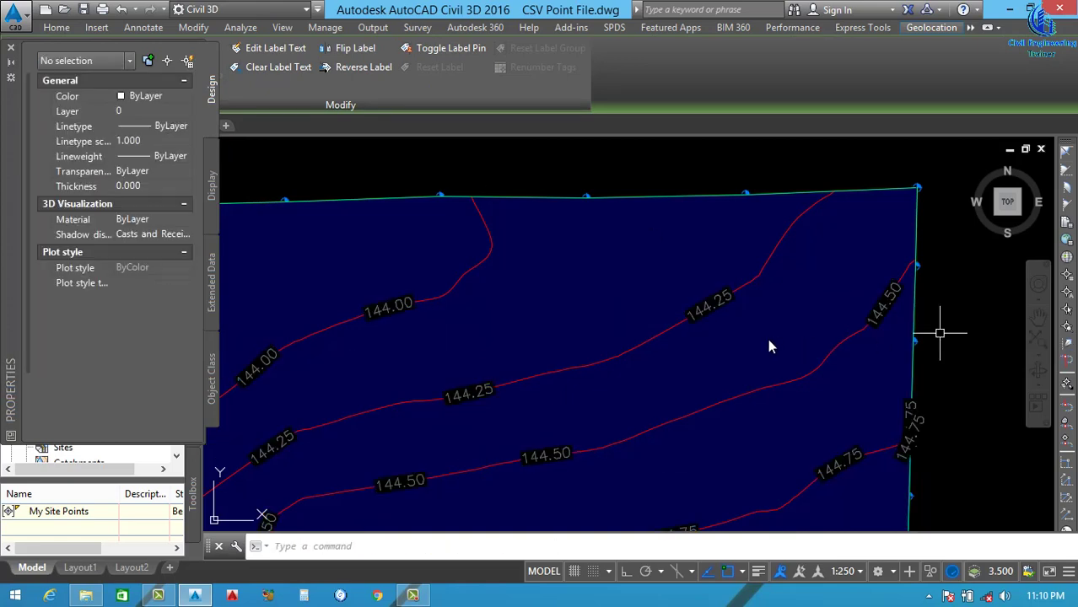
# Examine the contour labels along the surface from its western end past the closed contours toward the east, with the label lines hidden
pyautogui.scroll(-1, 847, 340)
pyautogui.scroll(-8, 847, 340)
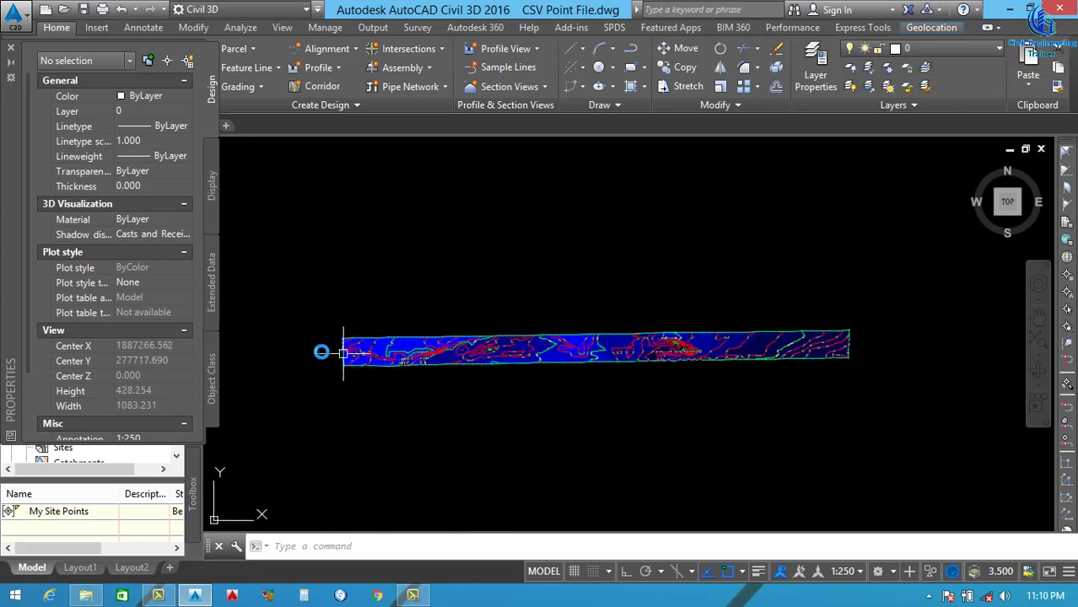
pyautogui.scroll(3, 321, 352)
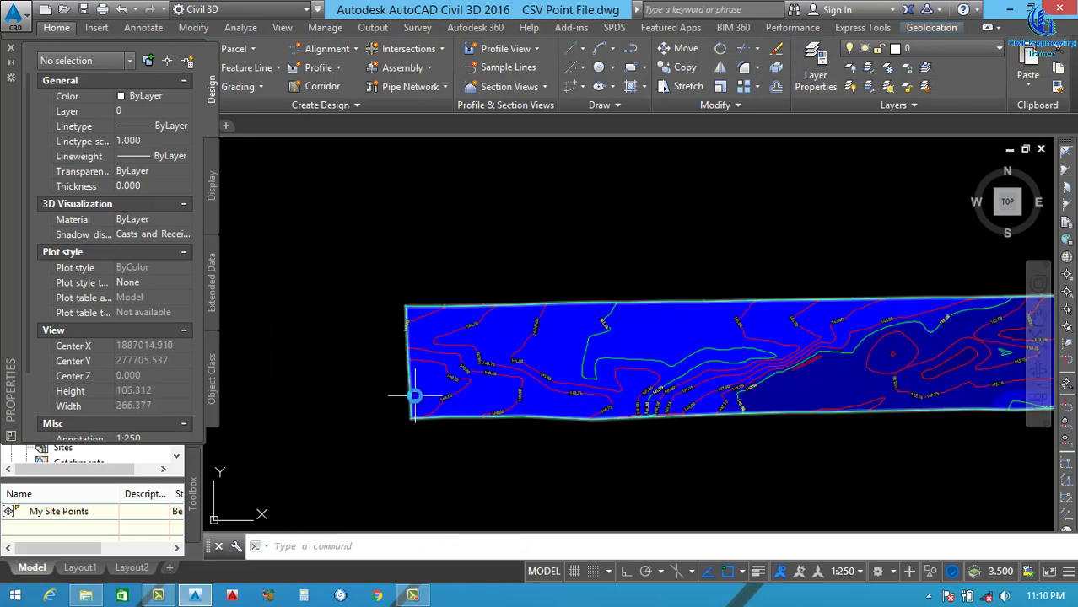
pyautogui.scroll(3, 414, 396)
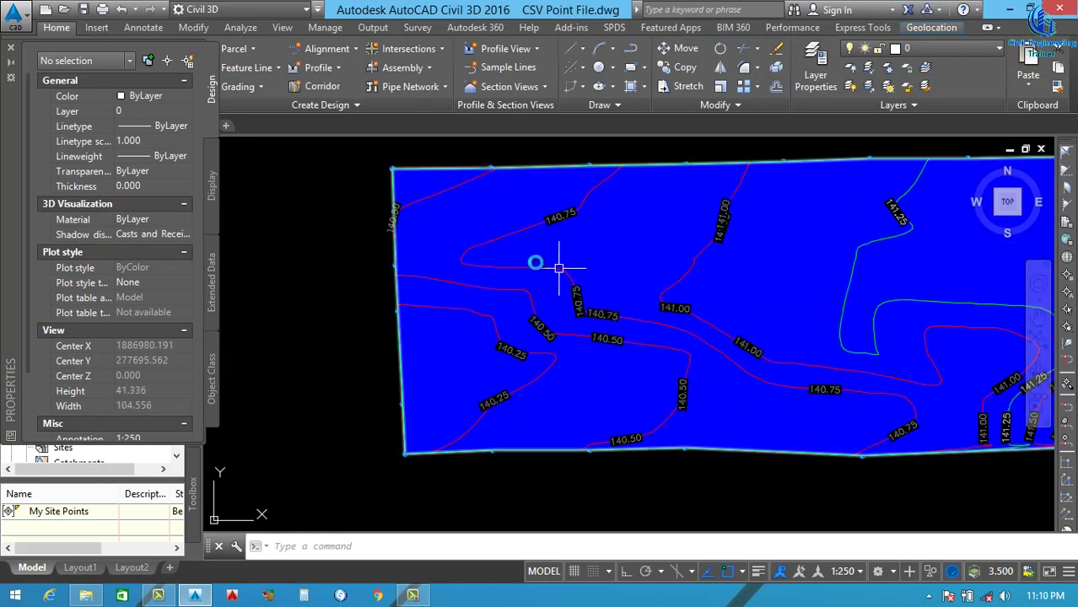
pyautogui.scroll(-4, 473, 302)
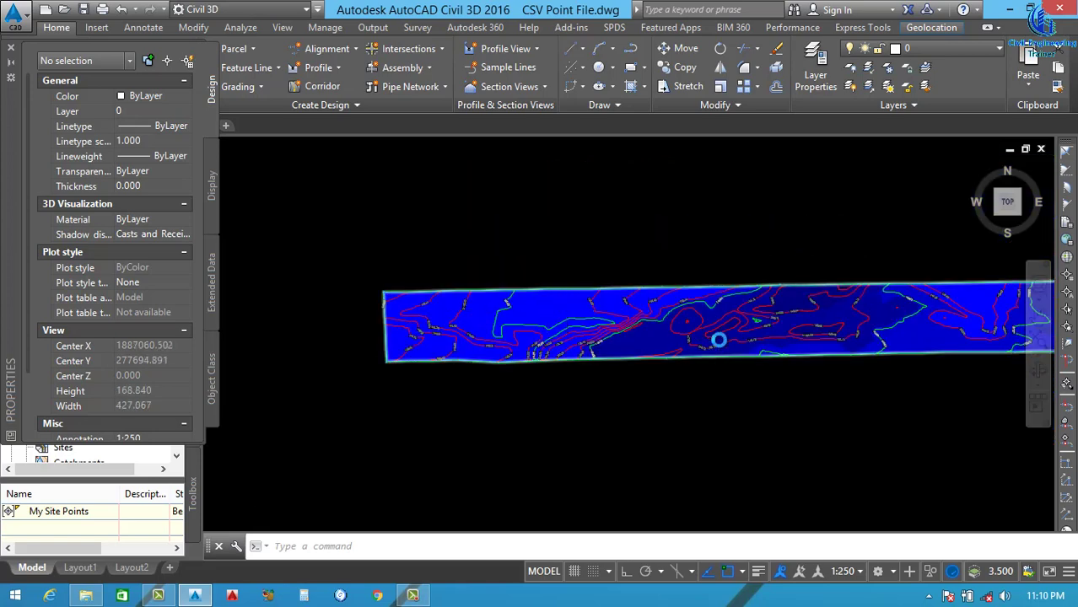
pyautogui.scroll(3, 718, 340)
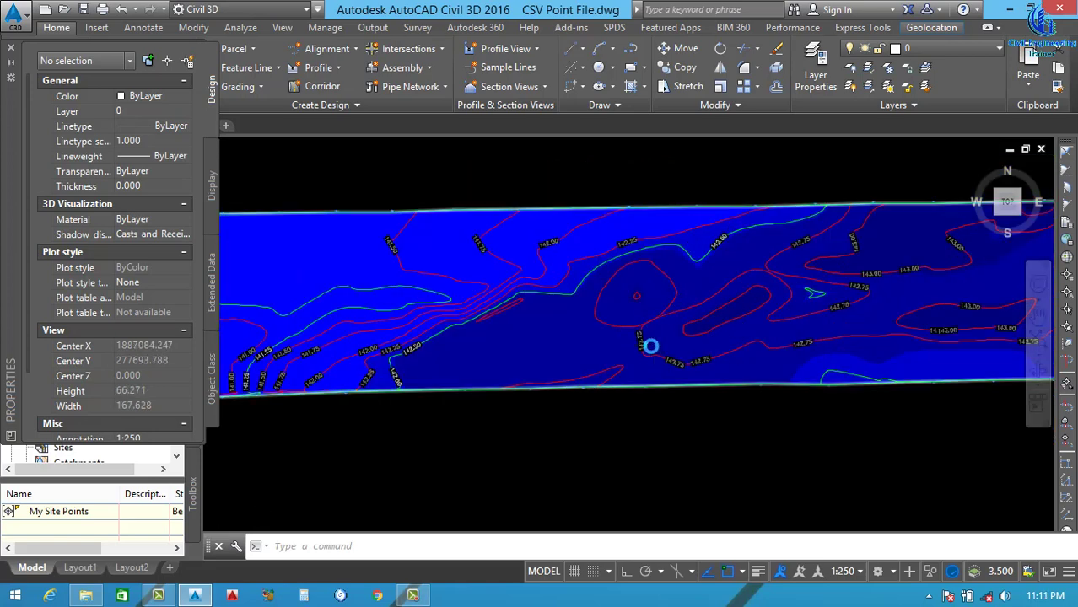
pyautogui.scroll(1, 481, 352)
pyautogui.scroll(-3, 726, 321)
pyautogui.scroll(-1, 620, 350)
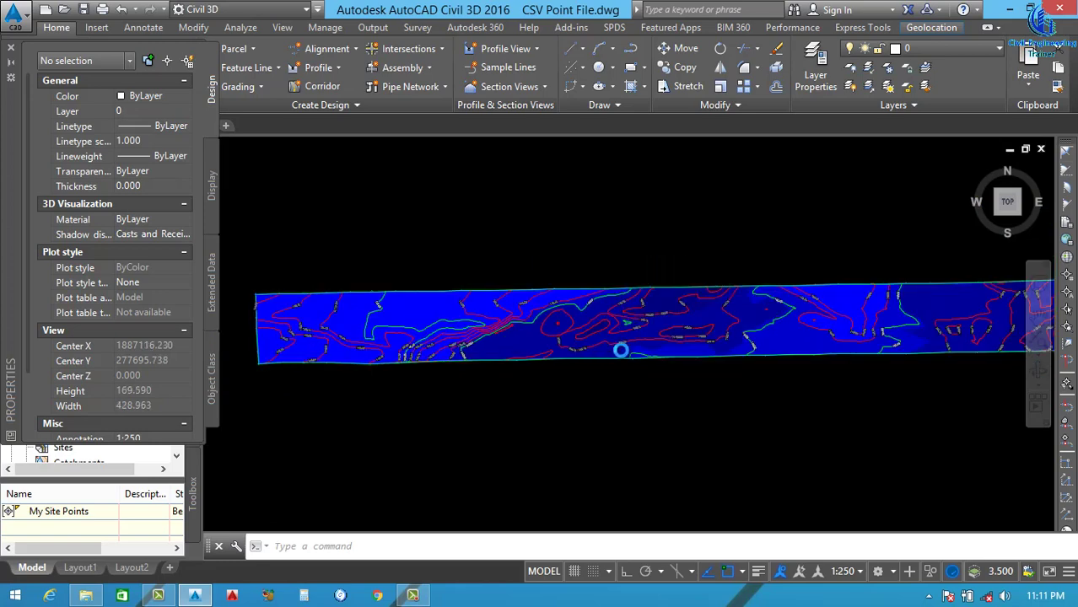
pyautogui.scroll(2, 818, 335)
pyautogui.scroll(-2, 626, 361)
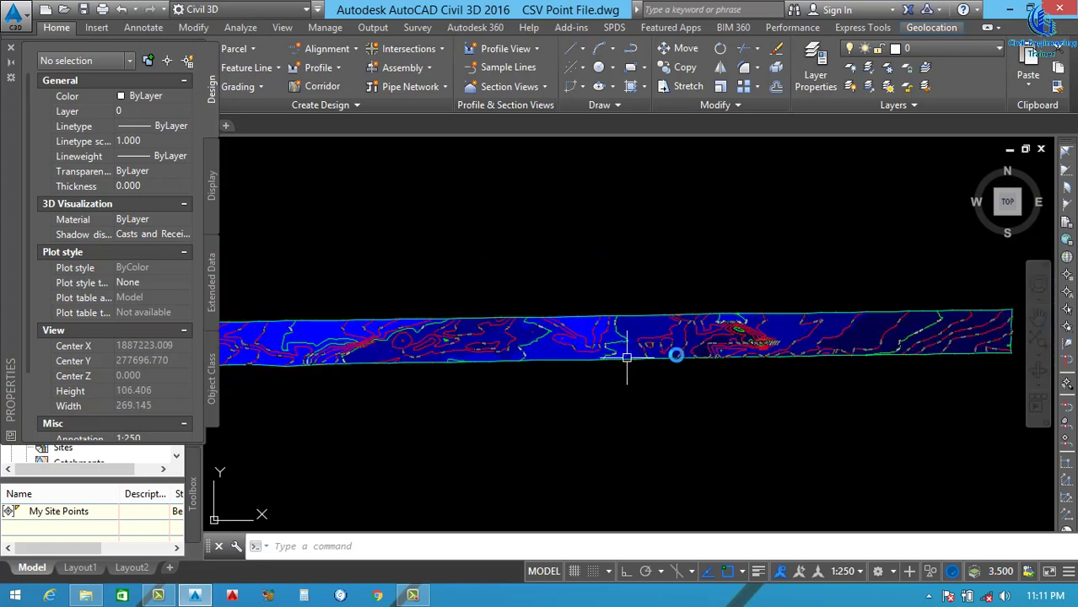
pyautogui.scroll(4, 776, 333)
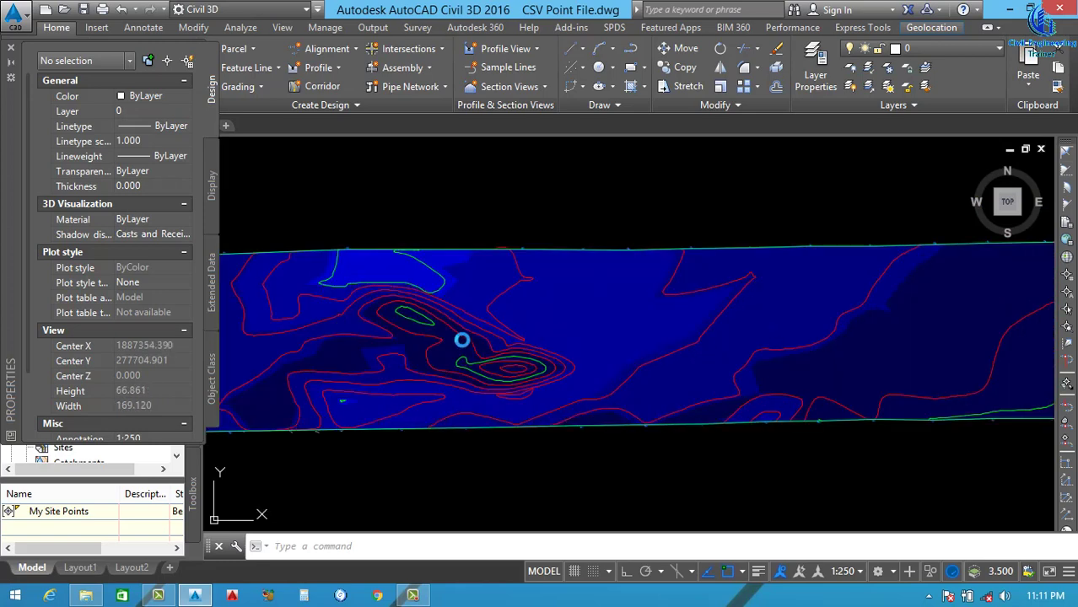
pyautogui.scroll(-5, 510, 351)
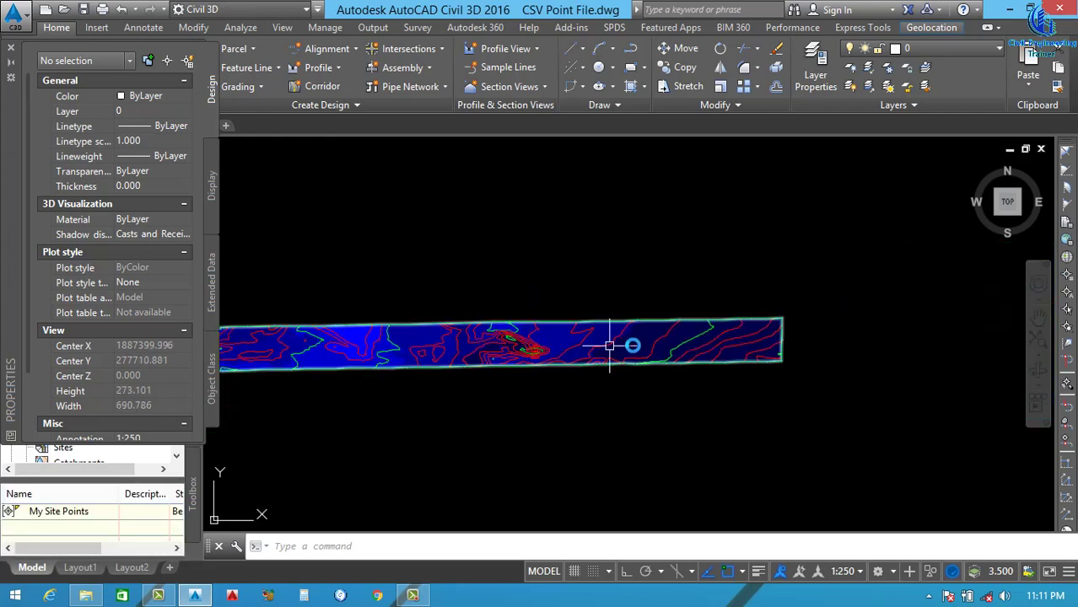
# Regenerate the drawing at the surface's eastern end to refresh the contour label display
pyautogui.scroll(4, 736, 337)
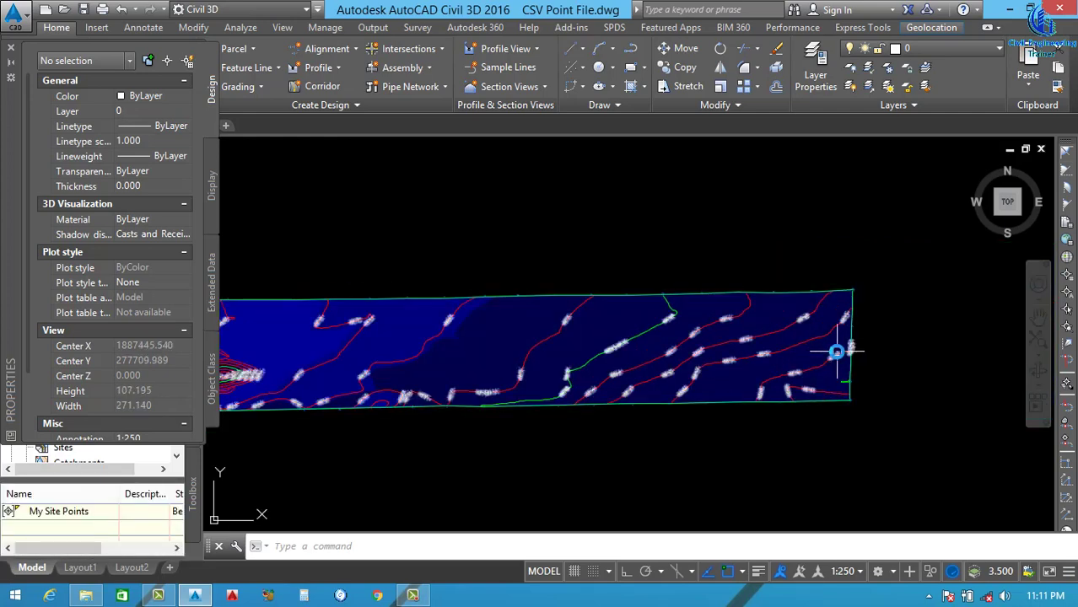
pyautogui.scroll(4, 836, 352)
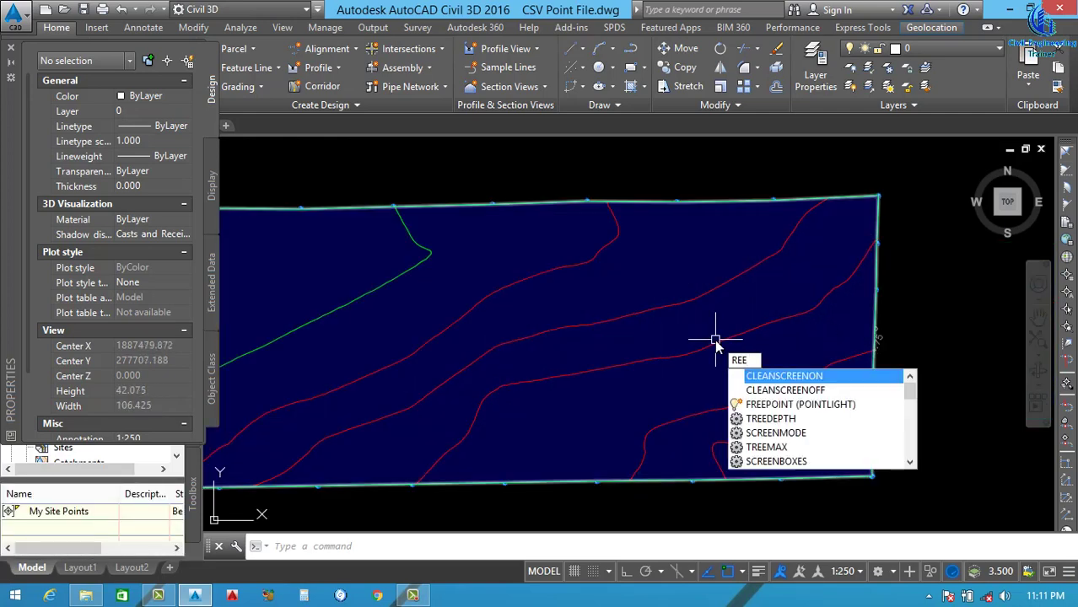
pyautogui.press('Escape')
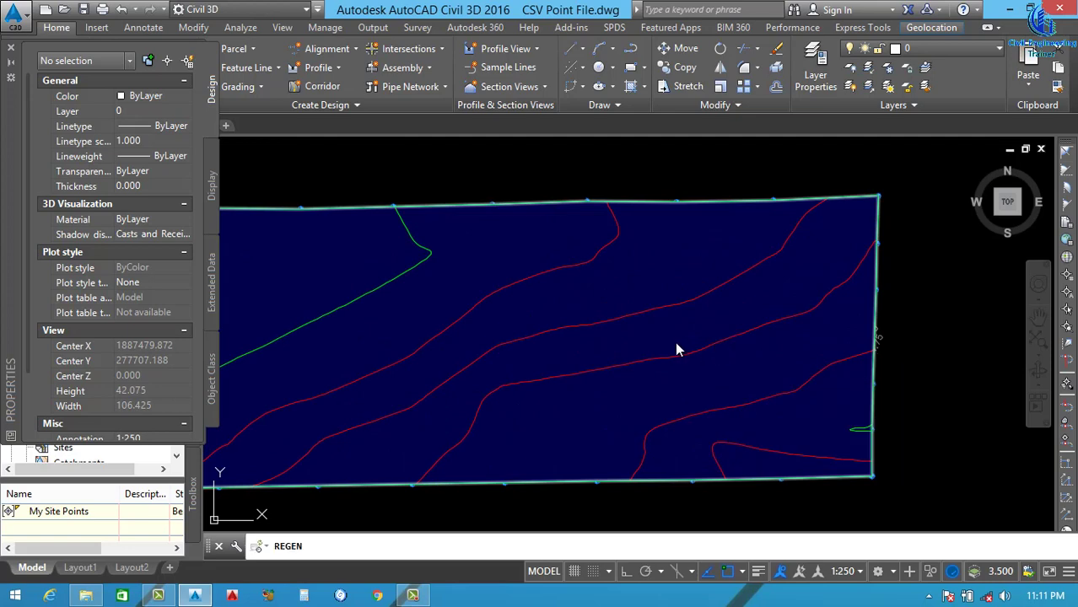
# Examine the regenerated contours and their labels in the middle and western parts of the surface, and view the whole surface
pyautogui.scroll(-8, 705, 328)
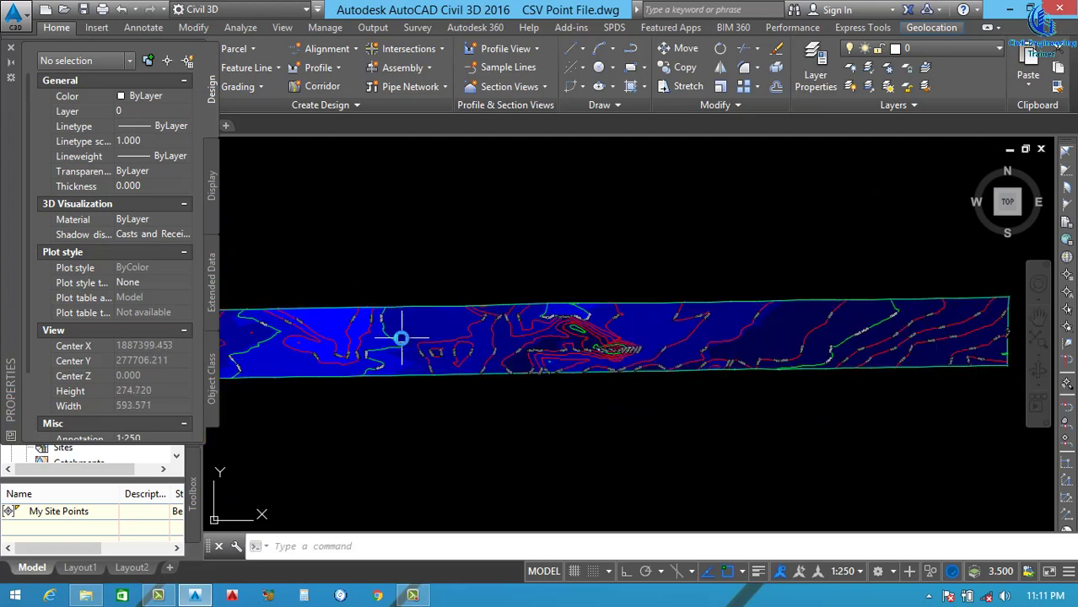
pyautogui.scroll(2, 403, 337)
pyautogui.scroll(-4, 622, 314)
pyautogui.scroll(8, 406, 344)
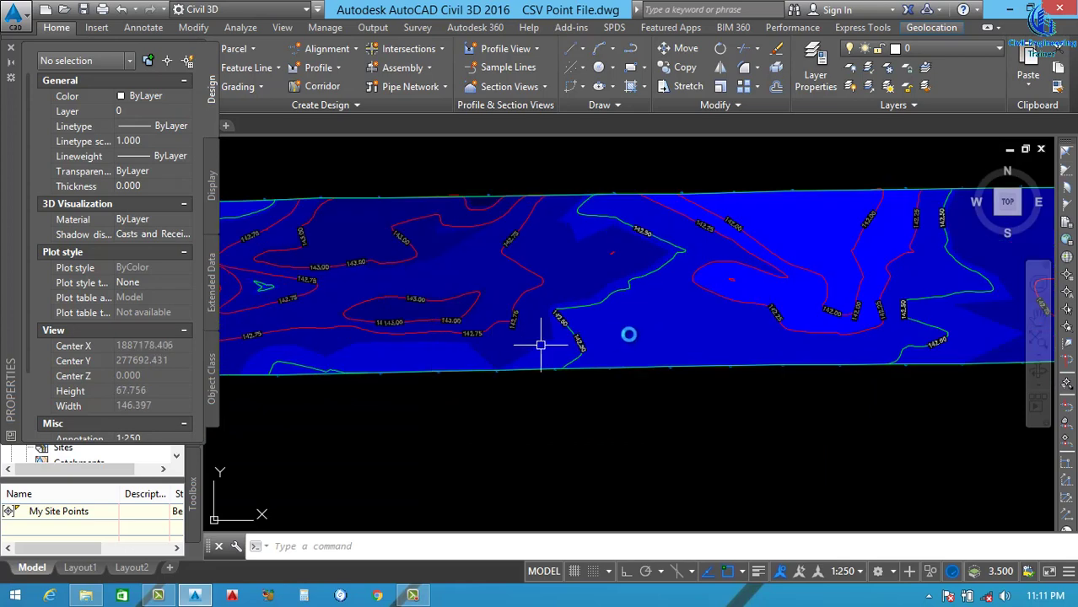
pyautogui.scroll(-9, 540, 344)
pyautogui.scroll(3, 573, 329)
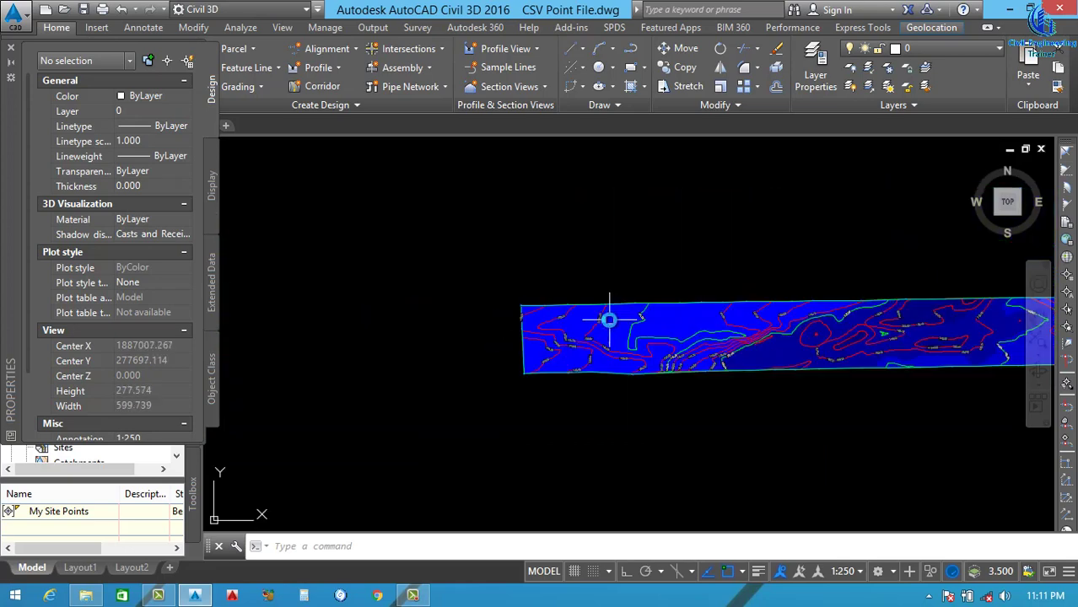
pyautogui.scroll(8, 582, 337)
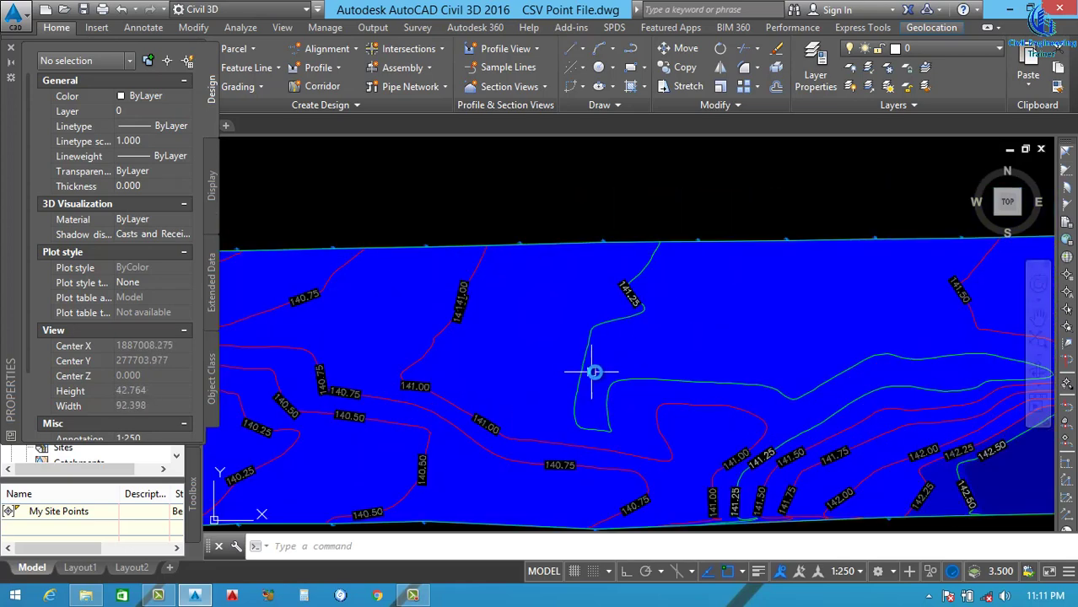
pyautogui.scroll(-4, 582, 362)
pyautogui.scroll(4, 590, 354)
pyautogui.scroll(-3, 557, 348)
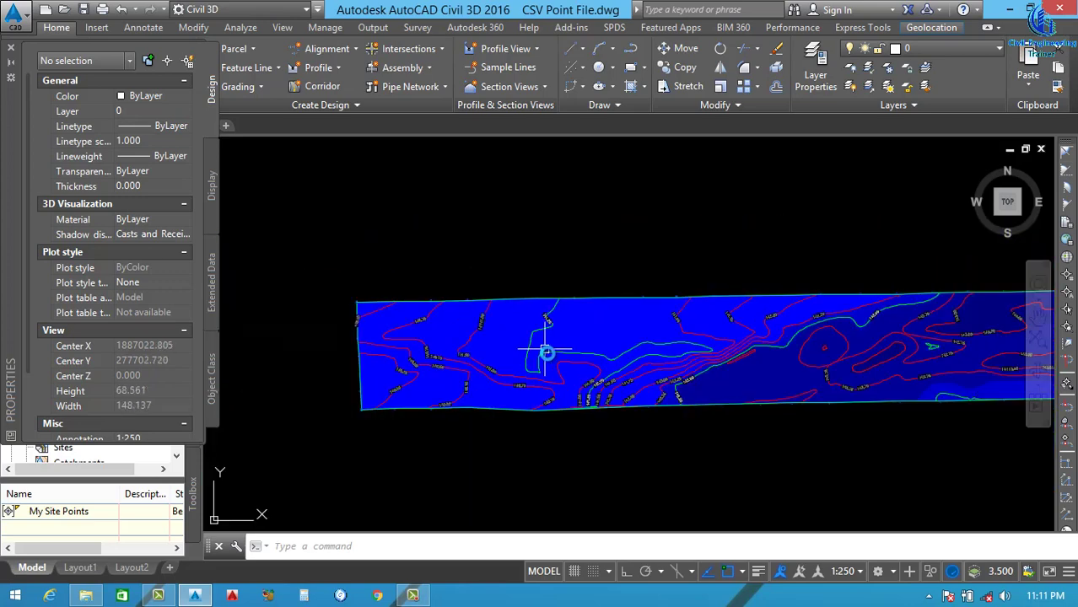
pyautogui.scroll(4, 648, 355)
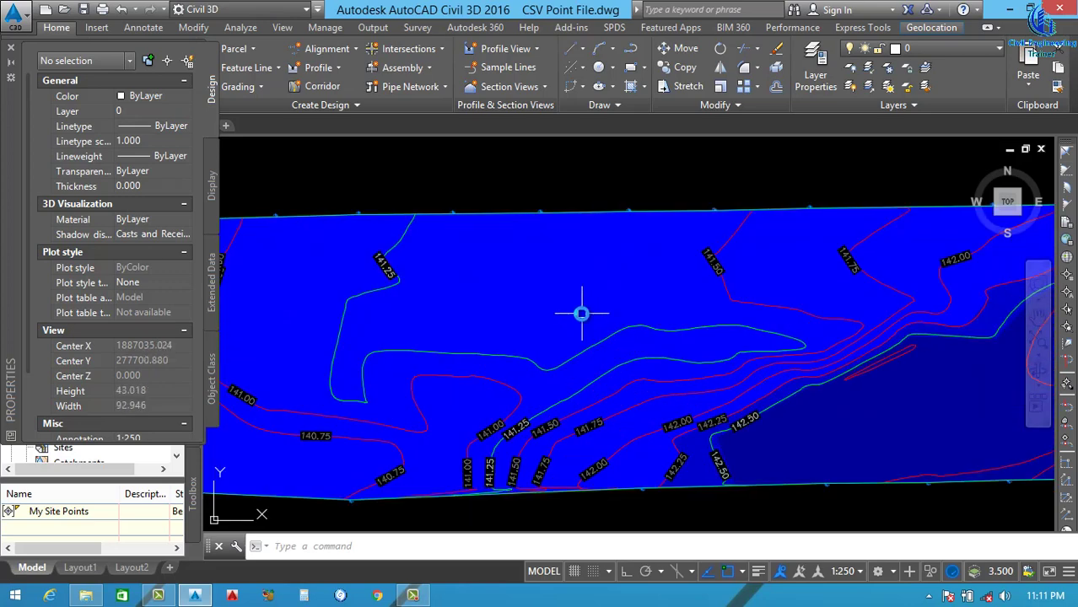
pyautogui.scroll(-14, 582, 314)
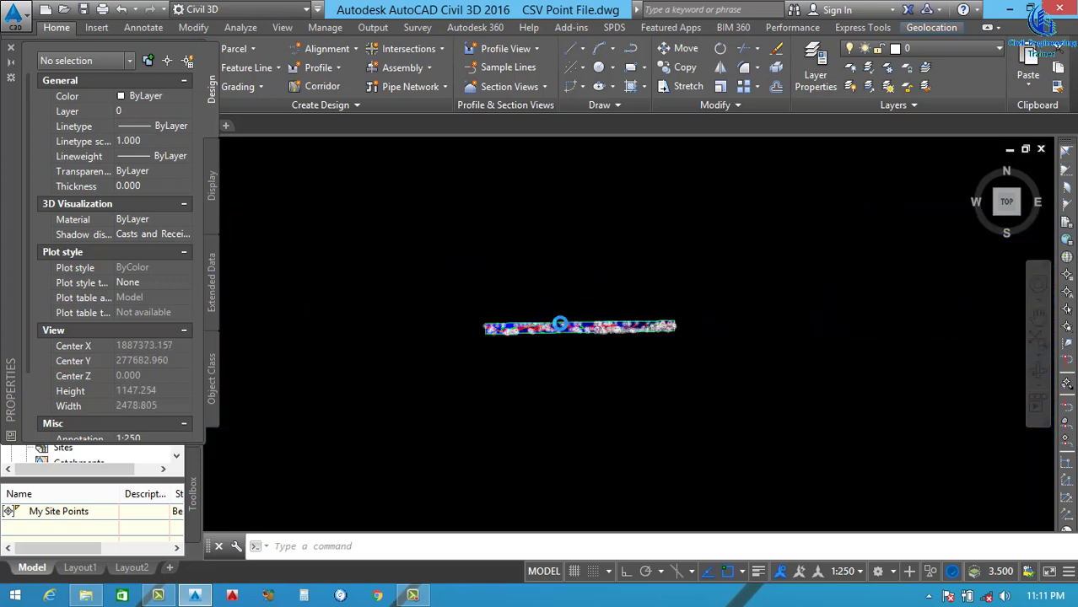
pyautogui.scroll(6, 544, 316)
pyautogui.scroll(-2, 506, 338)
pyautogui.scroll(6, 525, 313)
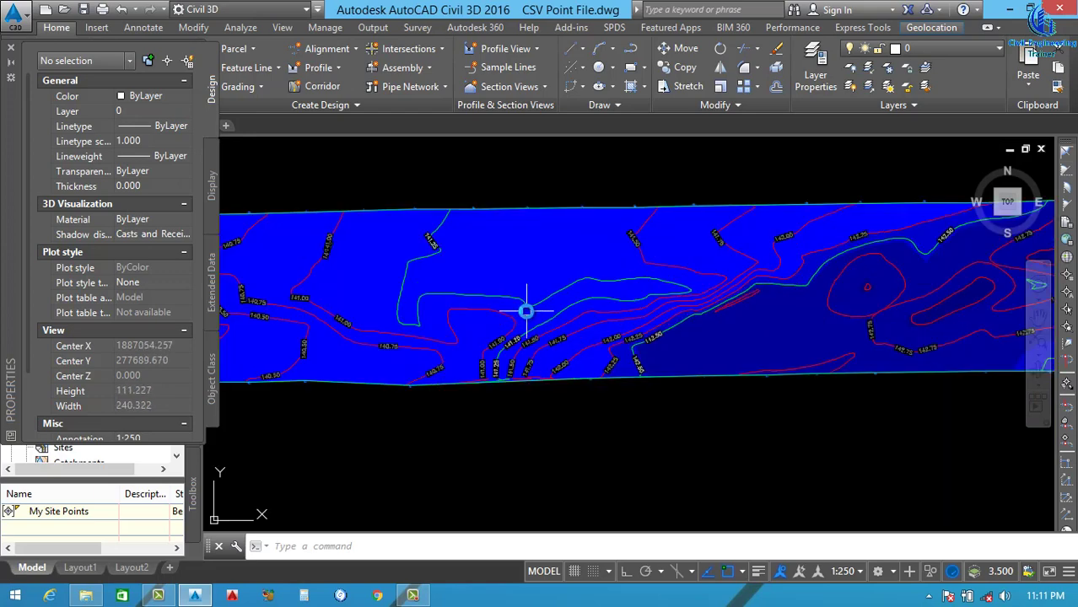
pyautogui.scroll(-4, 459, 316)
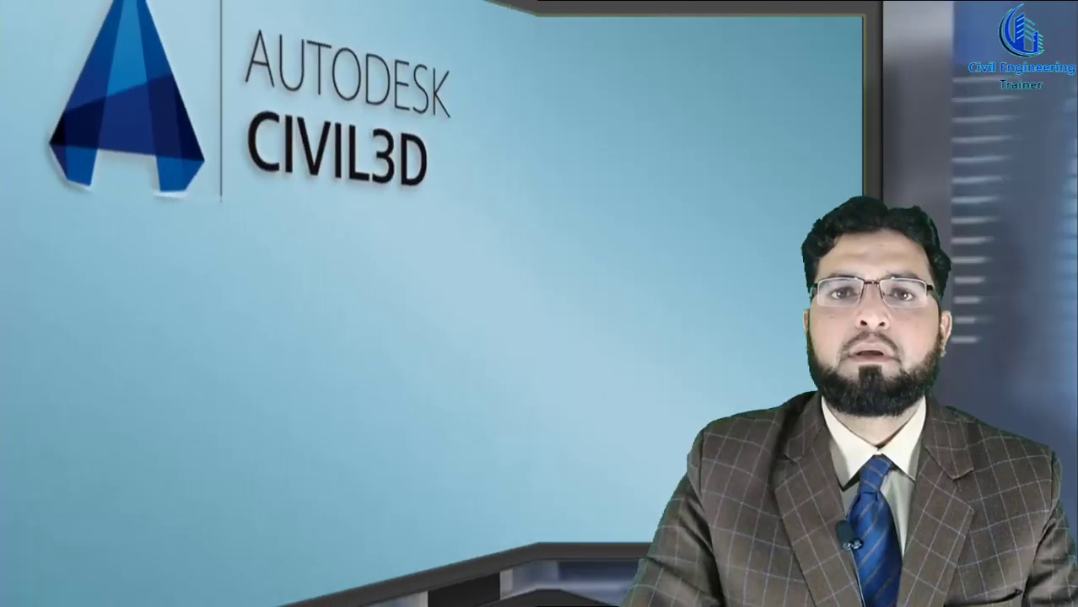